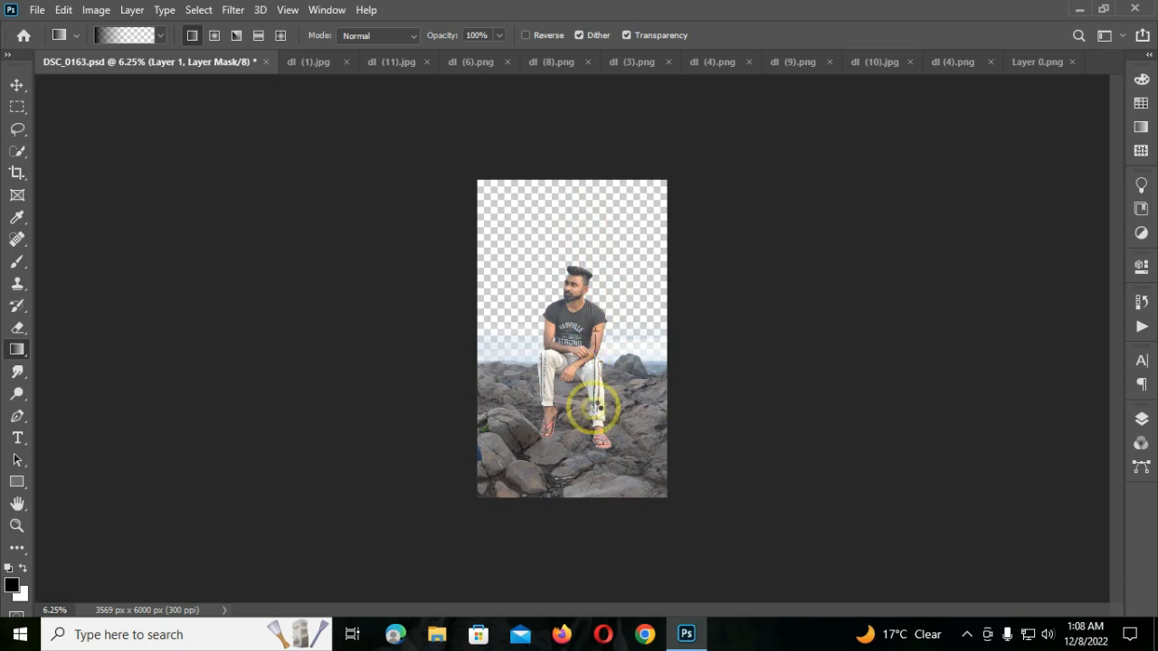
- Bring the dark cloudy sky from dl (11).jpg into DSC_0163.psd and place it behind the man and the rocks
click(17, 84)
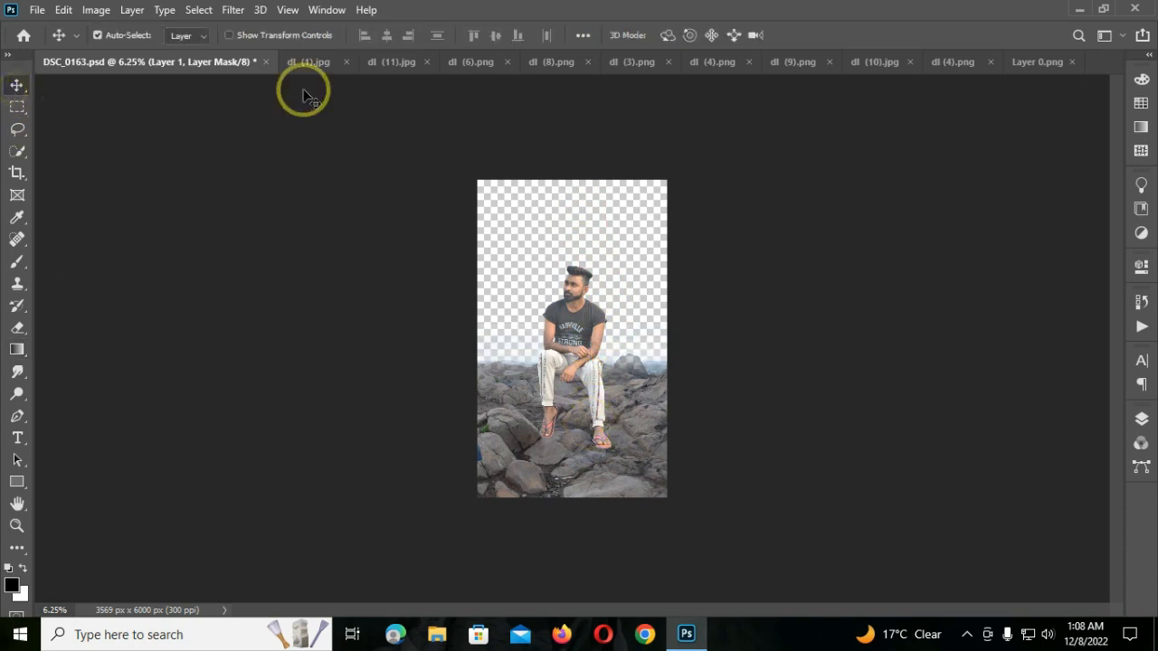
click(310, 61)
click(265, 63)
click(303, 62)
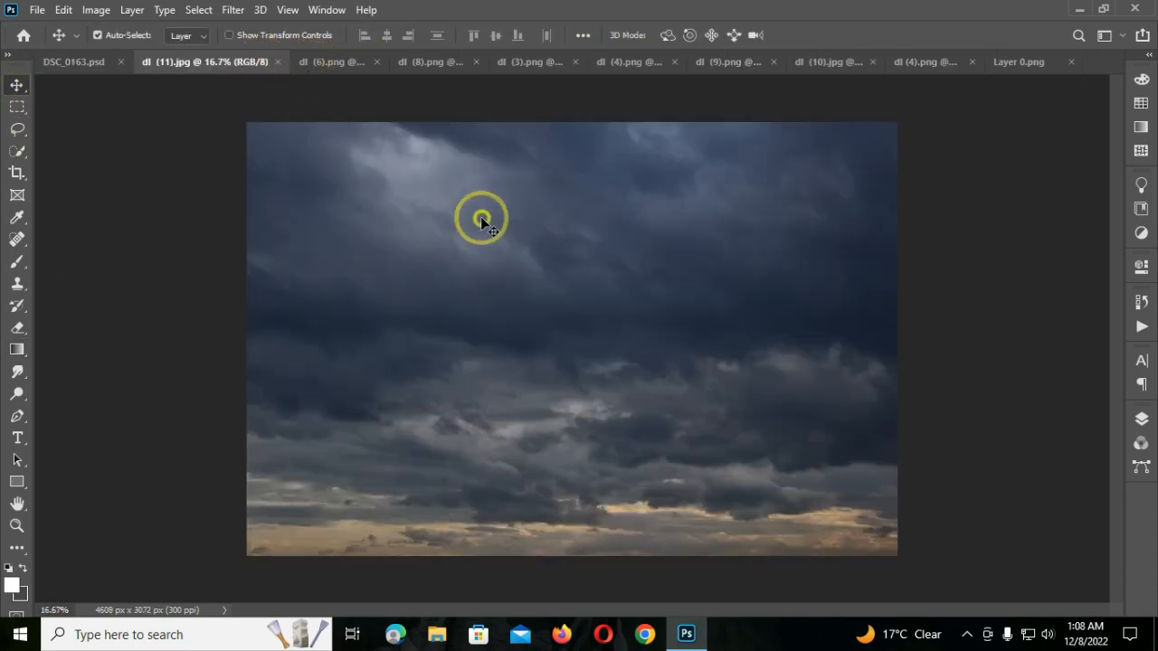
drag(69, 68, 633, 302)
click(1141, 419)
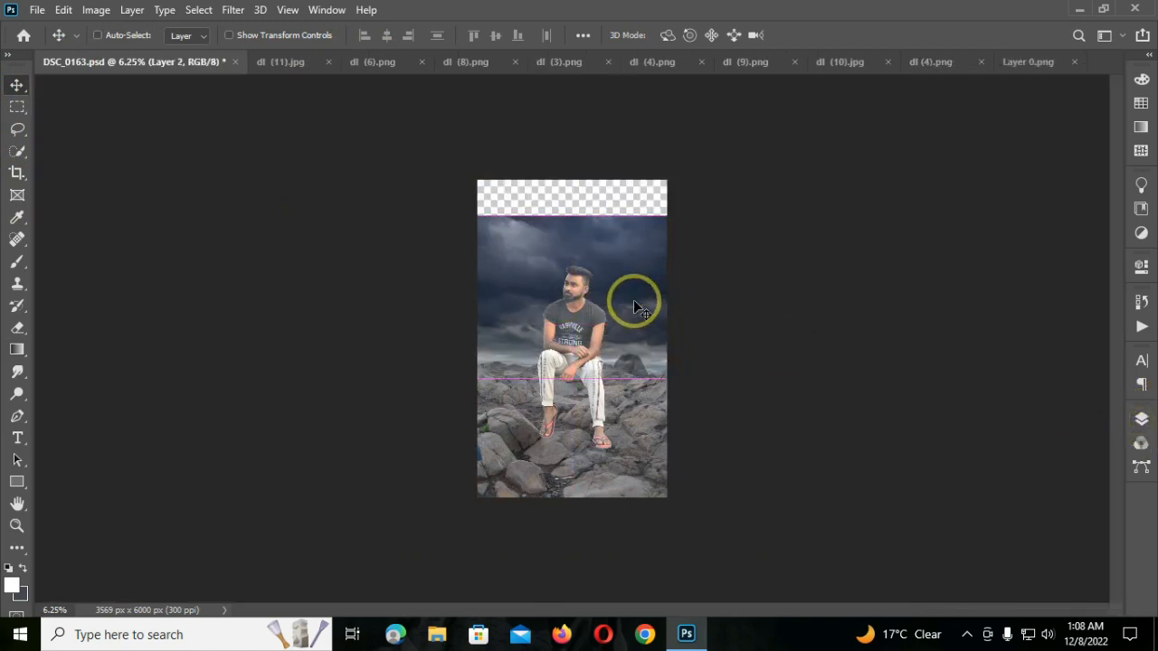
- Enlarge the sky layer and shift it until it covers the whole upper part of the canvas
key(ctrl+t)
drag(695, 216, 750, 161)
drag(670, 233, 648, 238)
key(Return)
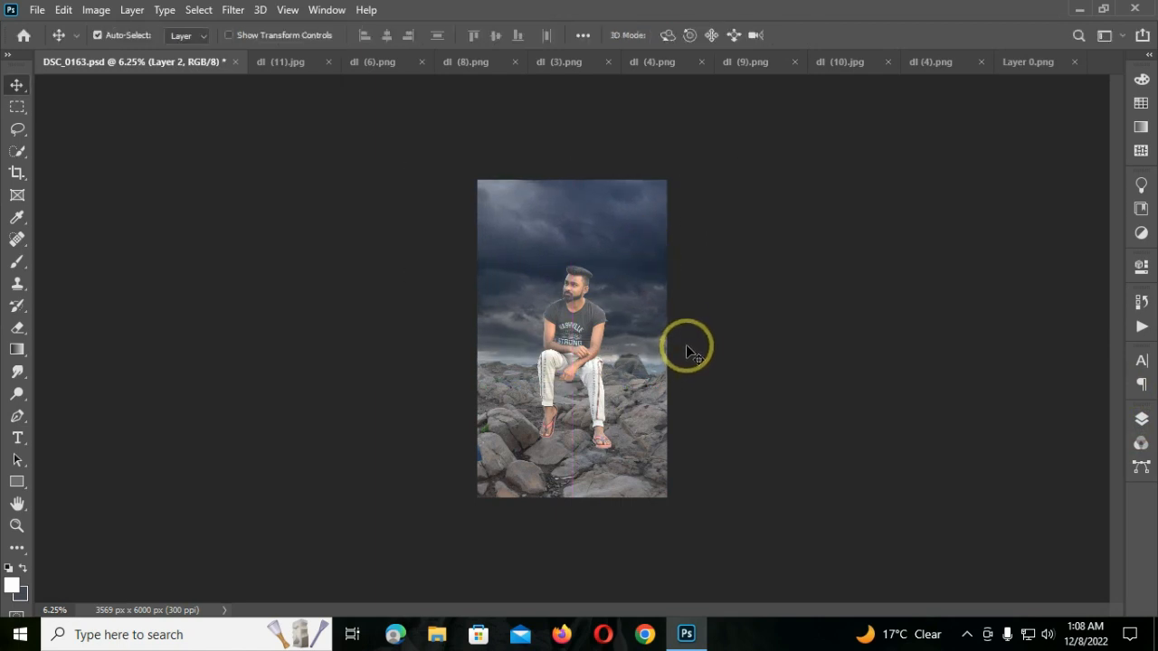
- Close dl (11).jpg, lasso the left hand truck with its sack in dl (6).png and bring it into DSC_0163.psd
key(ctrl+plus)
click(294, 66)
click(278, 63)
click(279, 63)
key(ctrl+plus)
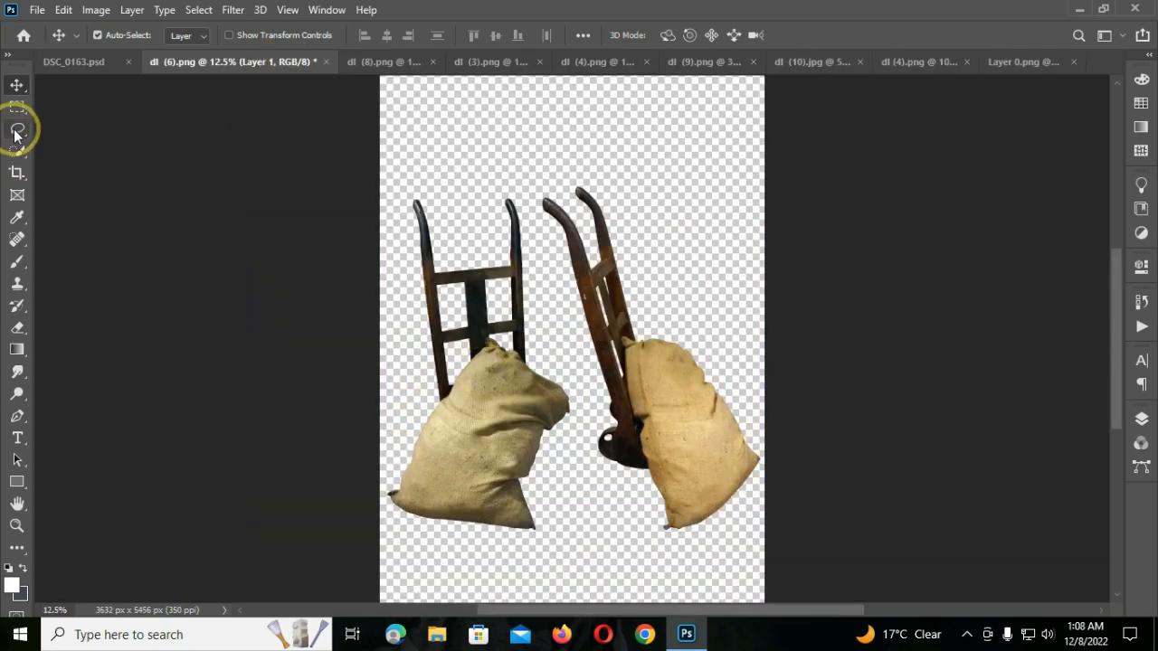
click(16, 132)
drag(502, 178, 506, 180)
click(17, 84)
mouse_move(436, 373)
mouse_down()
mouse_move(90, 59)
mouse_move(532, 252)
mouse_move(541, 441)
mouse_move(530, 353)
mouse_up()
- Place the hand truck layer beneath the man's layer and scale it down to about 75.5%, positioned behind him
click(1141, 419)
drag(1052, 257, 1047, 203)
drag(549, 312, 522, 406)
key(ctrl+t)
drag(473, 284, 503, 313)
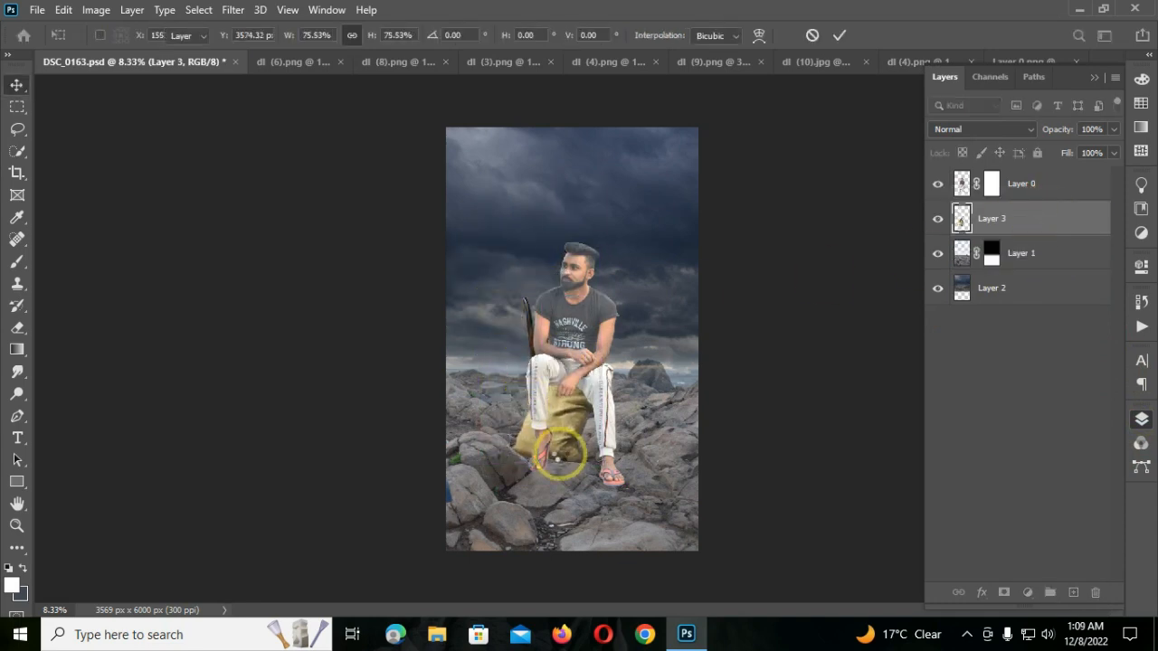
- Scale the man down so he sits on the sack, and select his layer together with the sack's layer
click(1079, 184)
drag(615, 465, 543, 438)
key(Return)
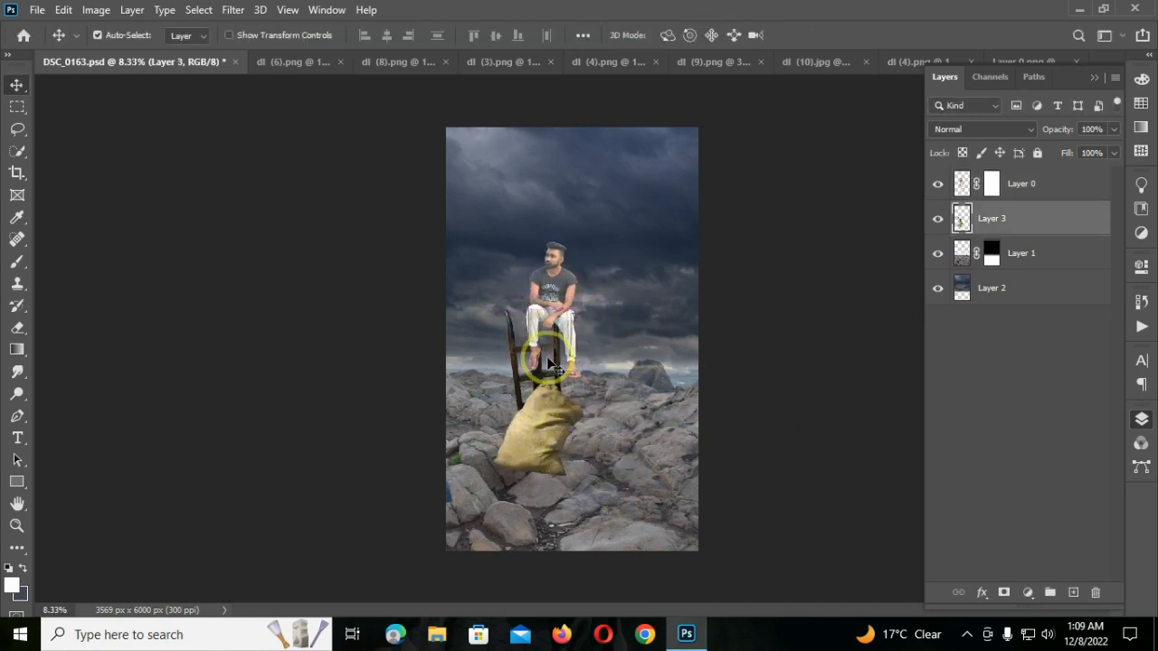
click(549, 290)
key(ctrl+t)
drag(580, 362, 602, 406)
drag(555, 321, 581, 449)
key(Return)
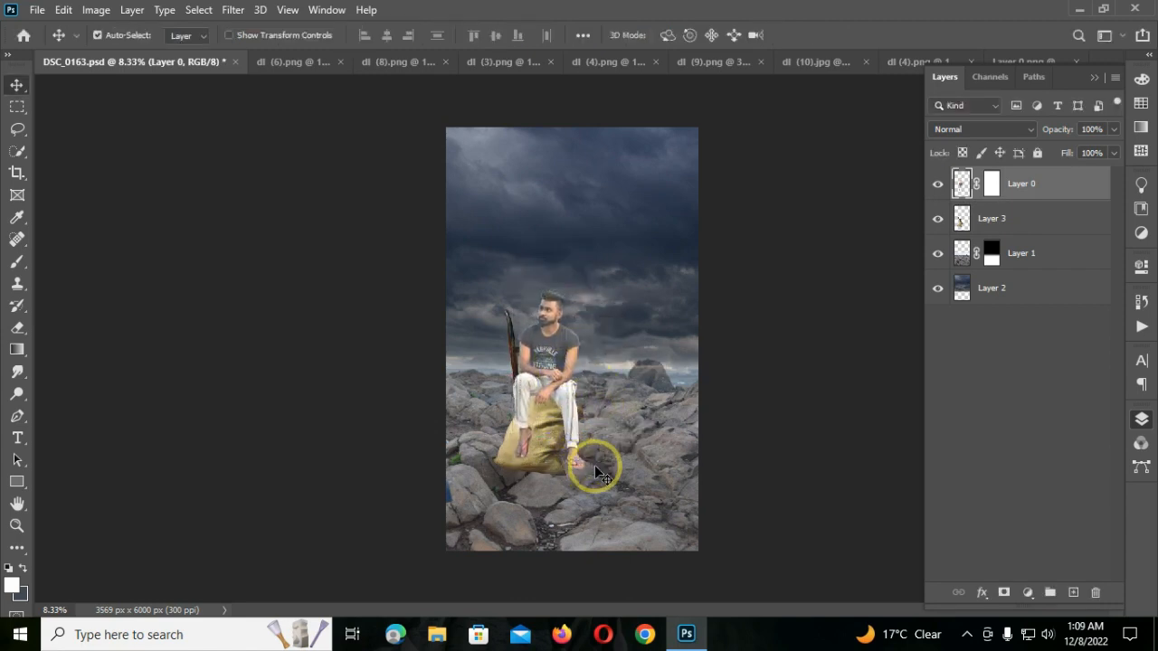
ctrl+click(1067, 220)
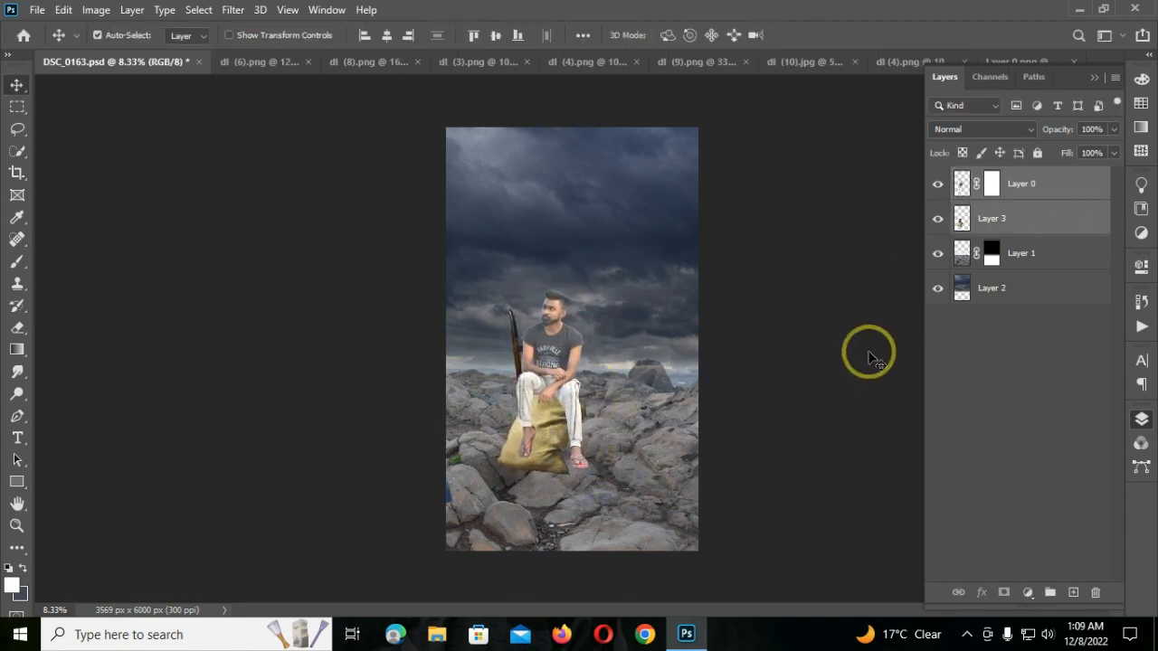
- Lasso the right hand truck with its sack in dl (6).png and paste it into DSC_0163.psd below the man's layer
click(260, 62)
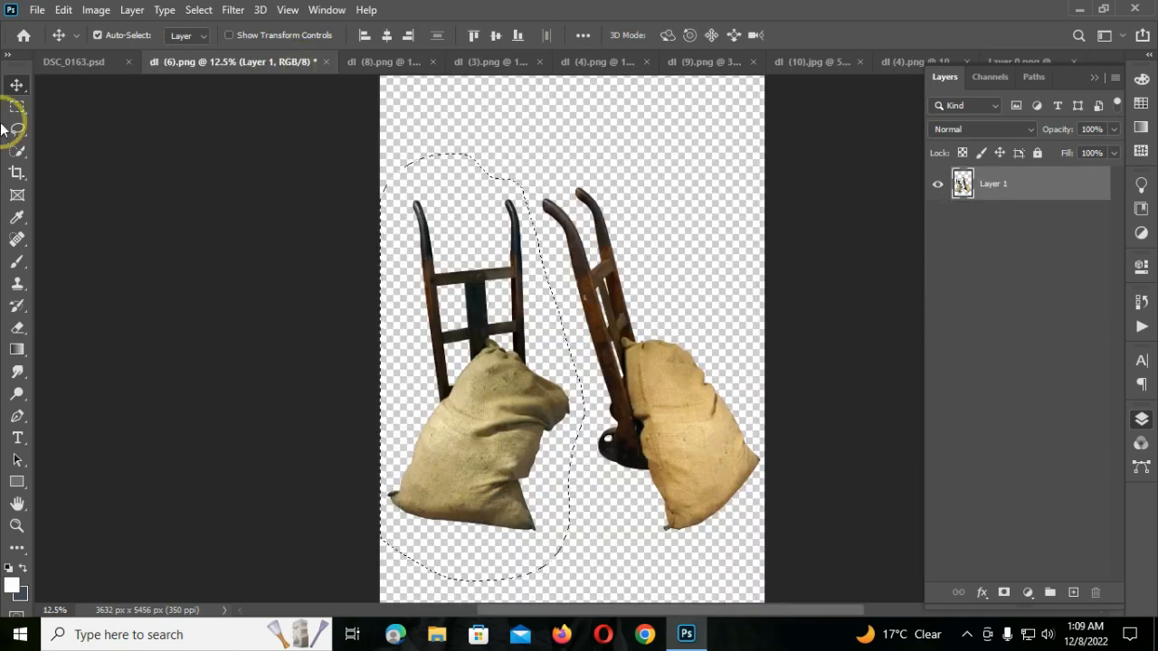
click(12, 134)
drag(529, 193, 584, 401)
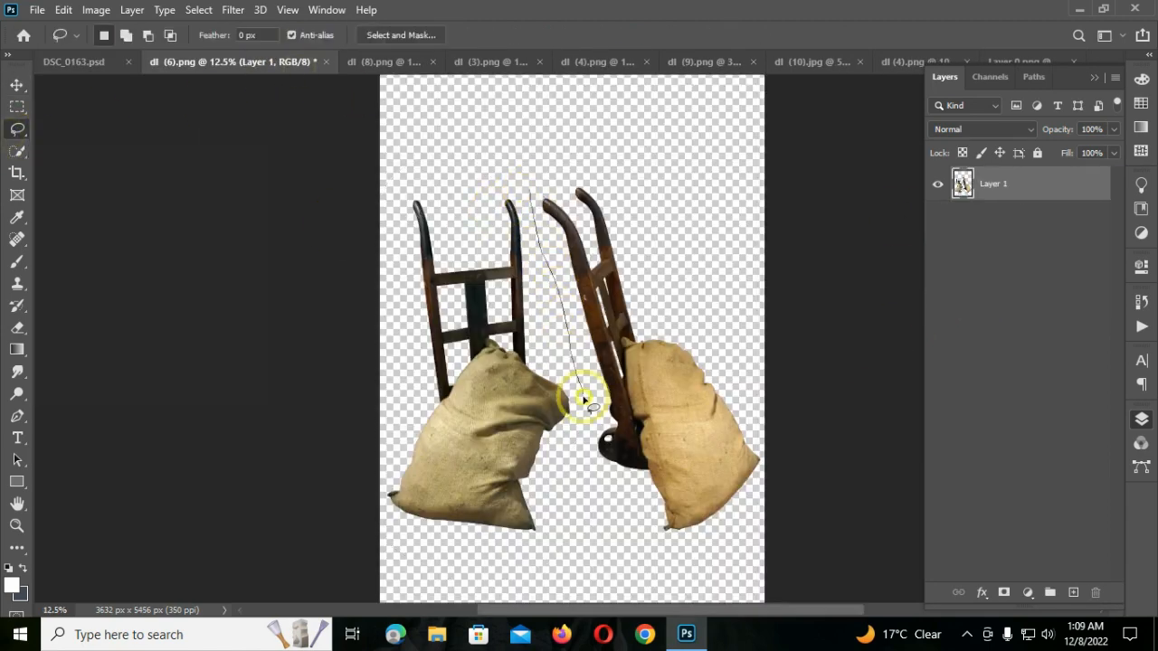
drag(574, 161, 578, 163)
click(17, 84)
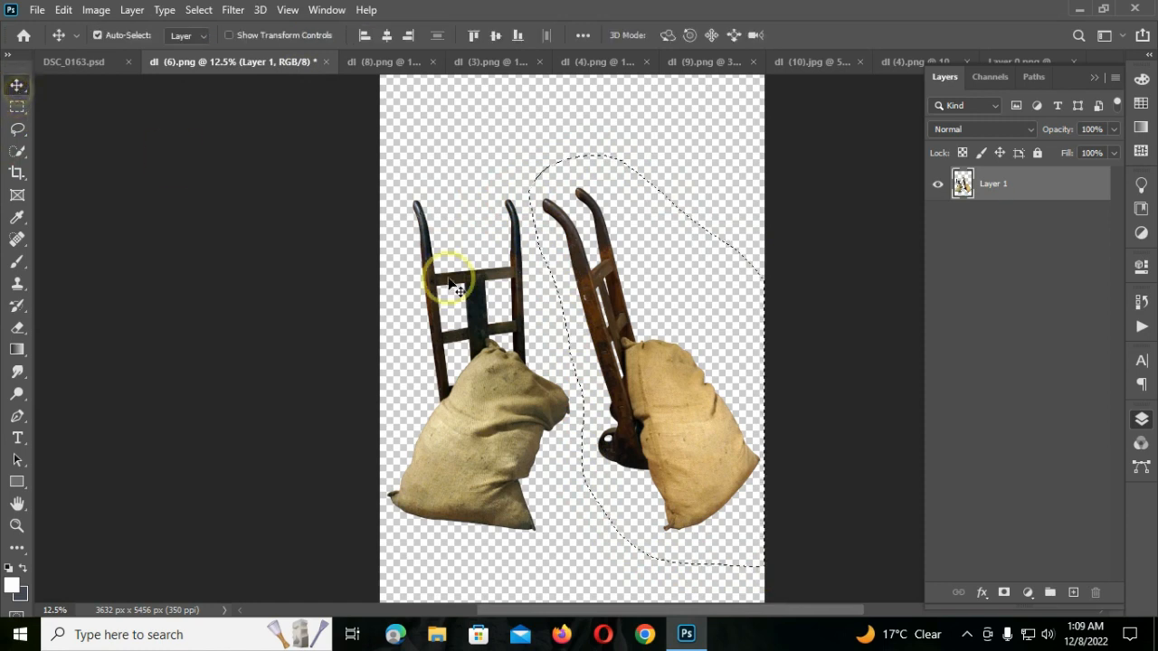
key(ctrl+x)
click(94, 65)
key(ctrl+v)
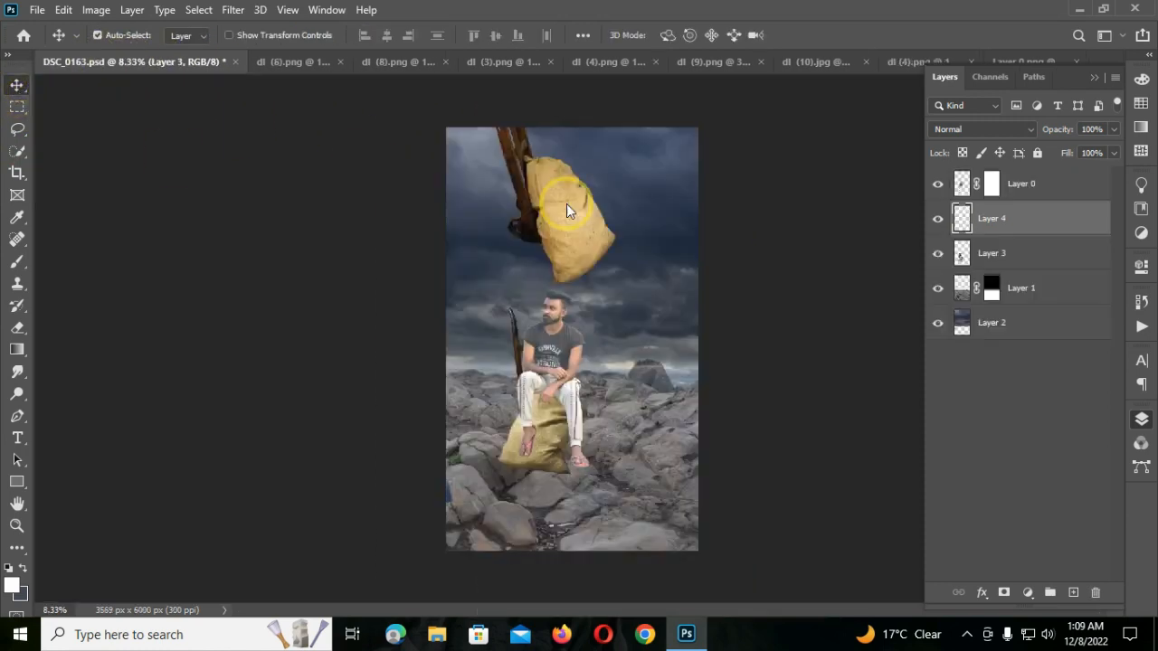
- Scale the second sack down to about 65.6% and set it on the rocks beside the first sack
key(ctrl+t)
drag(619, 288, 593, 246)
drag(539, 169, 611, 325)
drag(659, 399, 643, 360)
drag(607, 316, 600, 416)
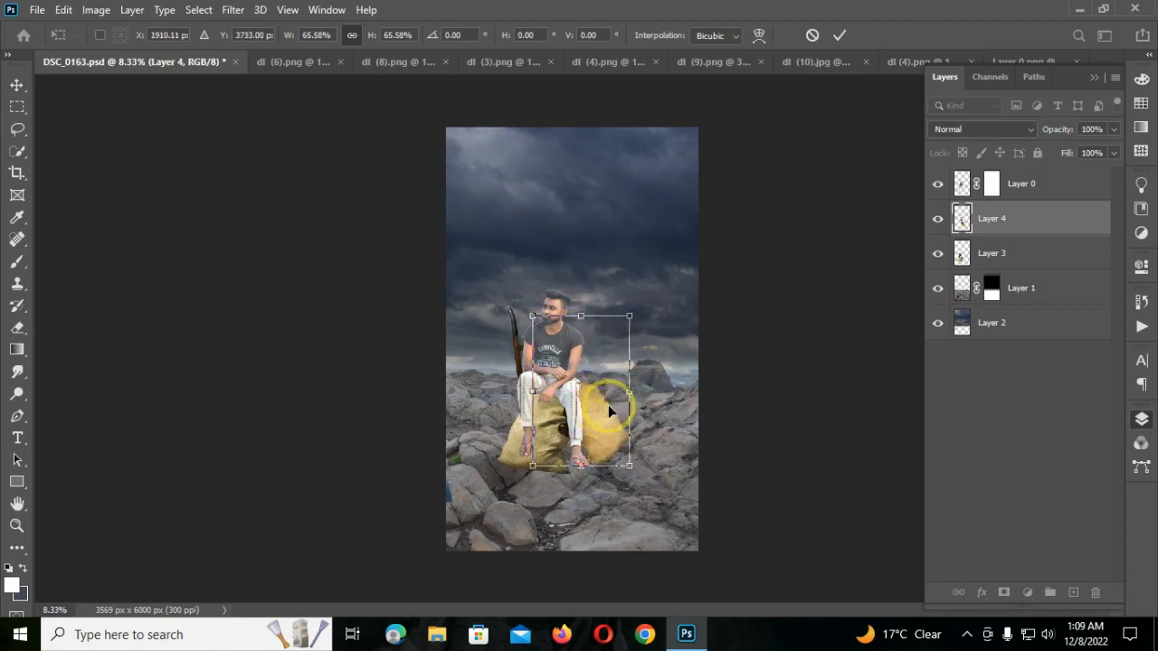
key(Return)
- Nudge the second sack into place and arrange its layer between the man and the first sack
drag(1046, 223, 1047, 258)
key(ctrl+plus)
scroll(619, 419, down, 1)
drag(620, 419, 619, 436)
drag(981, 255, 1020, 210)
- Close dl (6).png, bring the seated Santa from dl (8).png into DSC_0163.psd behind the man, and close dl (8).png
click(303, 63)
click(323, 62)
click(552, 246)
click(285, 70)
drag(573, 289, 617, 219)
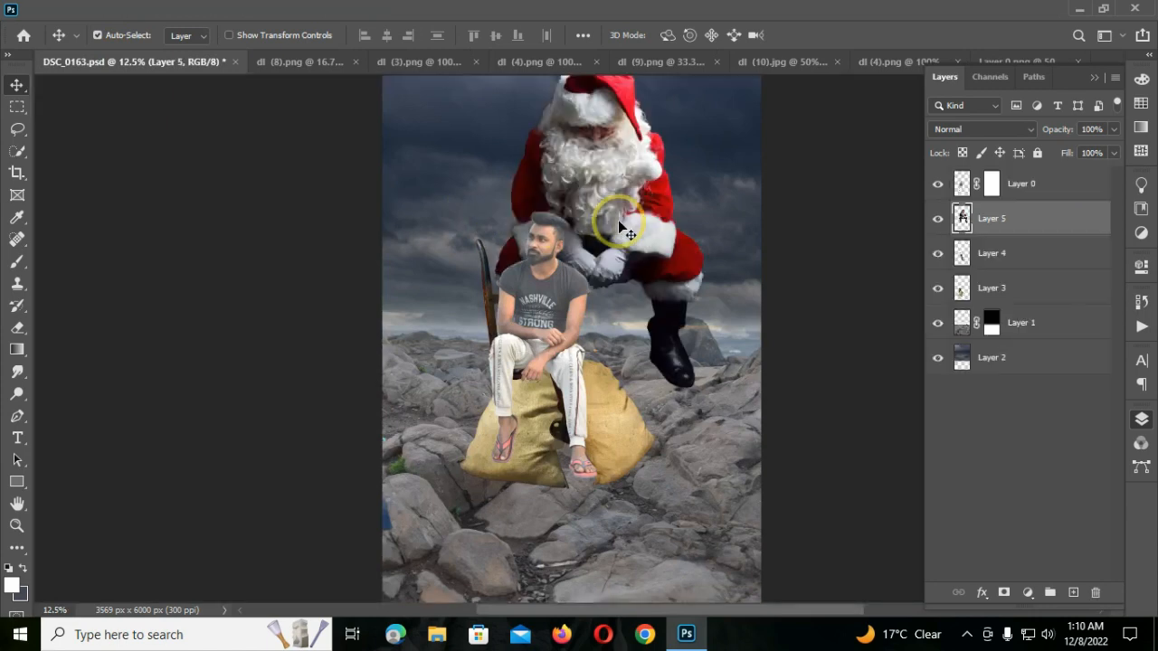
click(354, 62)
- Scale Santa down and seat him on the second sack beside the man
key(ctrl+t)
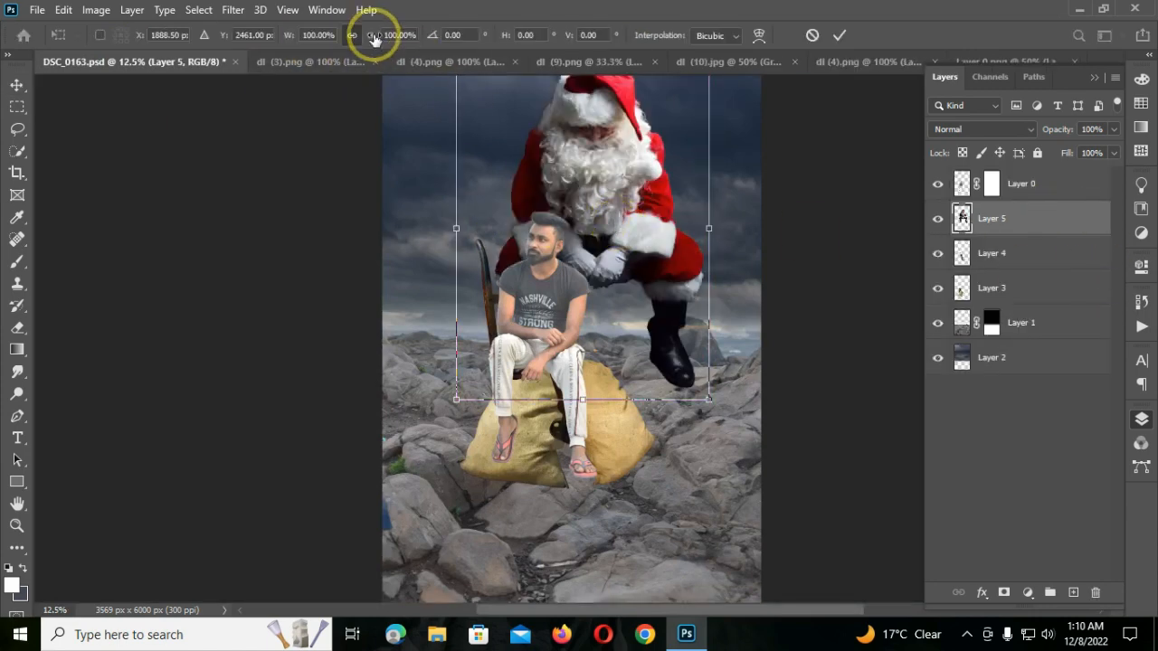
drag(371, 36, 334, 37)
drag(604, 192, 604, 327)
key(Return)
key(ctrl+minus)
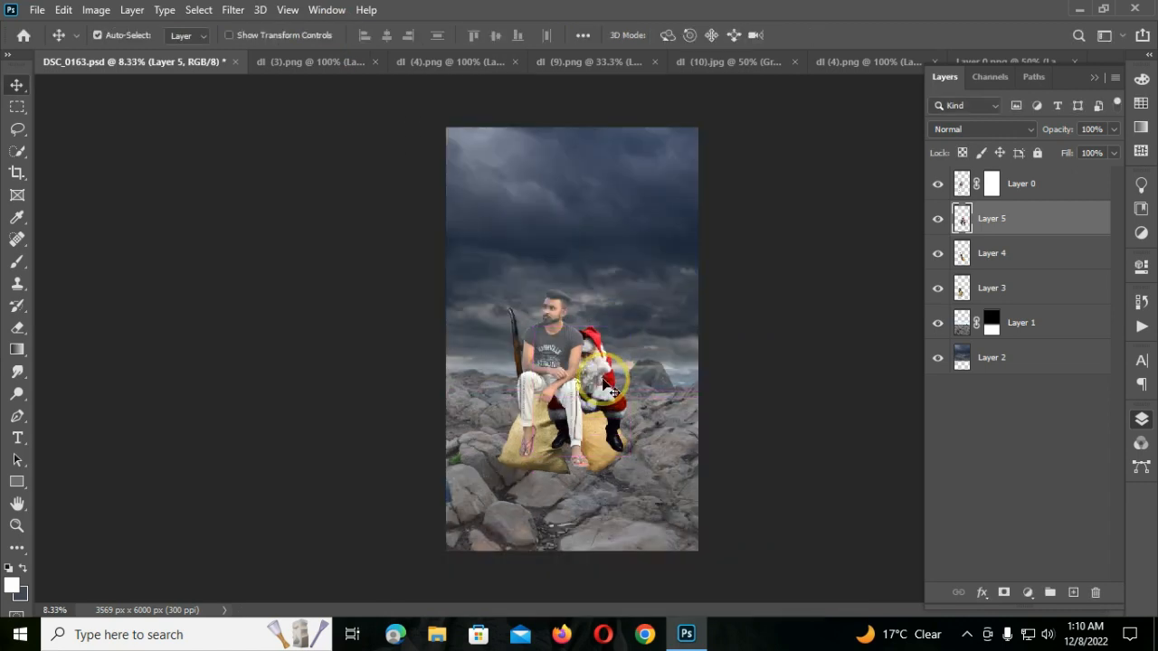
- Scale the man down to about 89.5% and reseat him on the first sack next to Santa
click(16, 524)
click(502, 110)
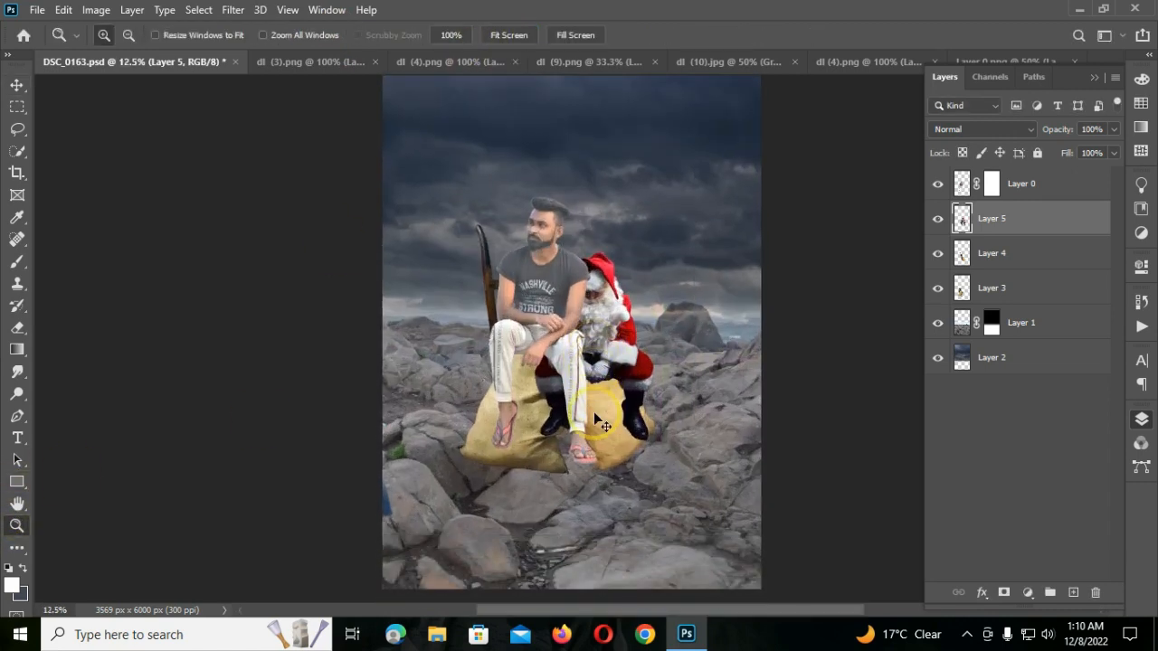
click(17, 87)
click(548, 271)
drag(596, 465, 586, 436)
drag(533, 299, 536, 317)
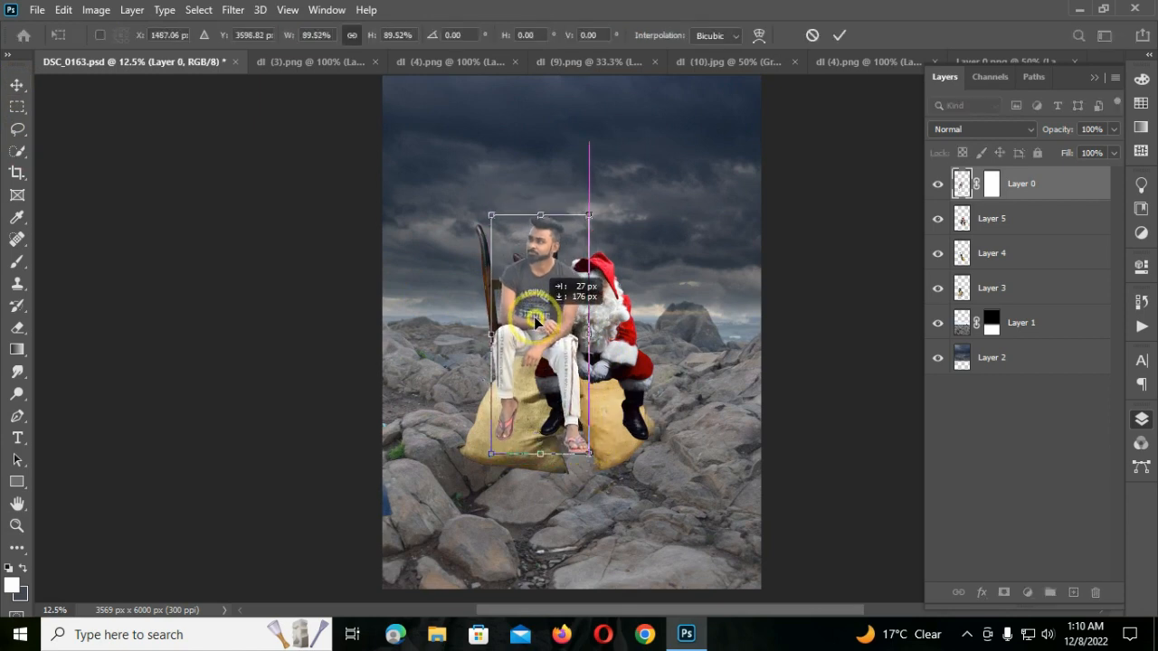
key(Return)
- Nudge Santa slightly, add a layer mask to him and paint black over the boot beside the man's leg
drag(610, 343, 612, 347)
scroll(586, 371, up, 1)
click(1002, 591)
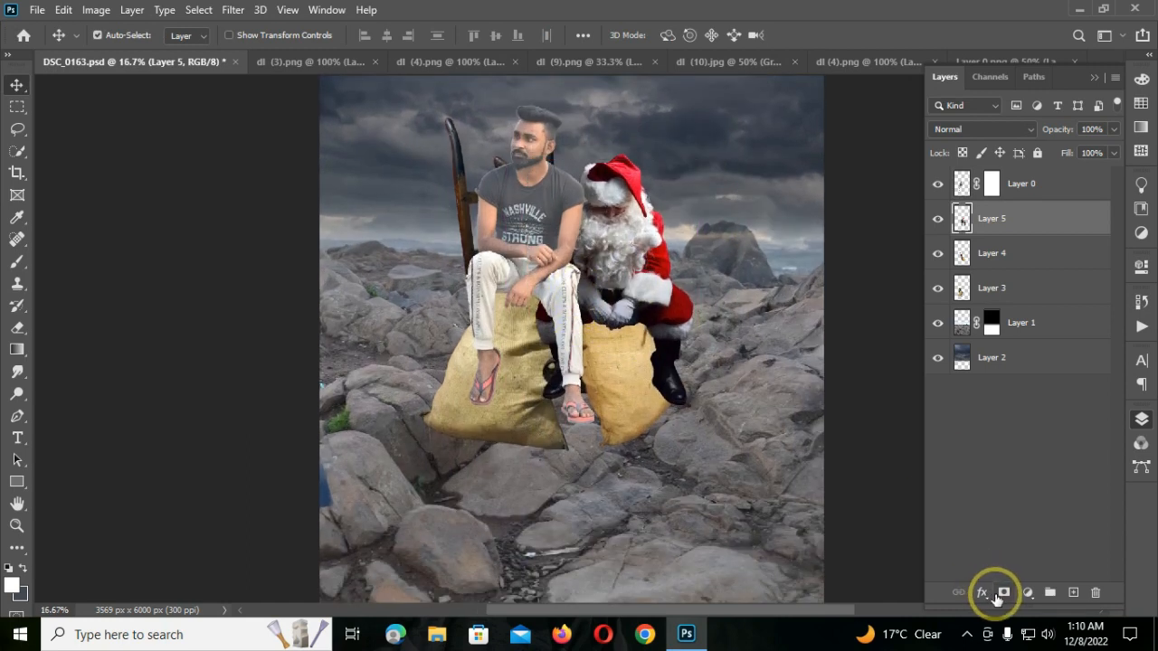
scroll(564, 473, up, 1)
key(b)
key(x)
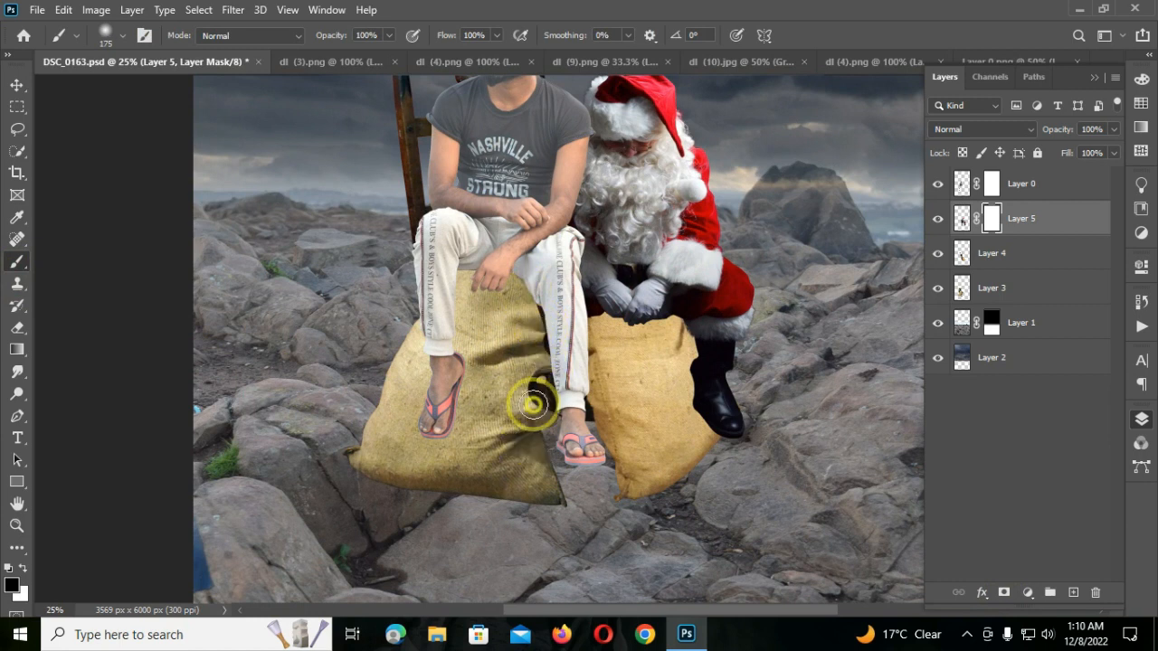
scroll(523, 404, down, 2)
- Look through the remaining open images, including the gift box and red sack, and return to DSC_0163.psd
click(16, 86)
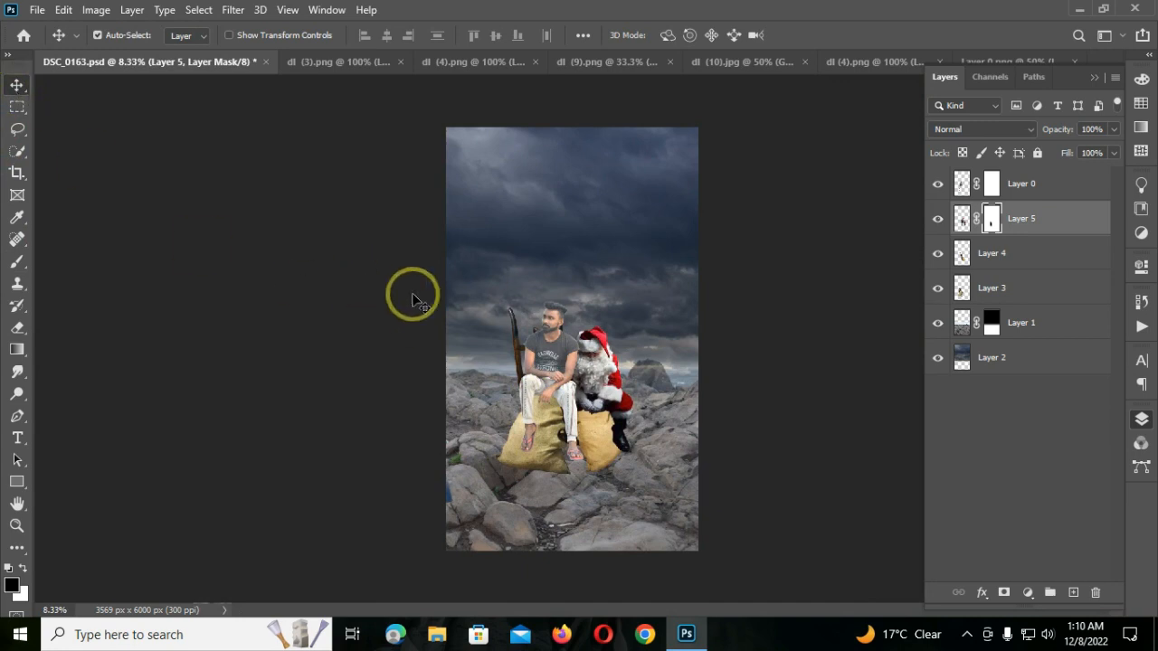
click(362, 63)
click(401, 63)
click(1140, 419)
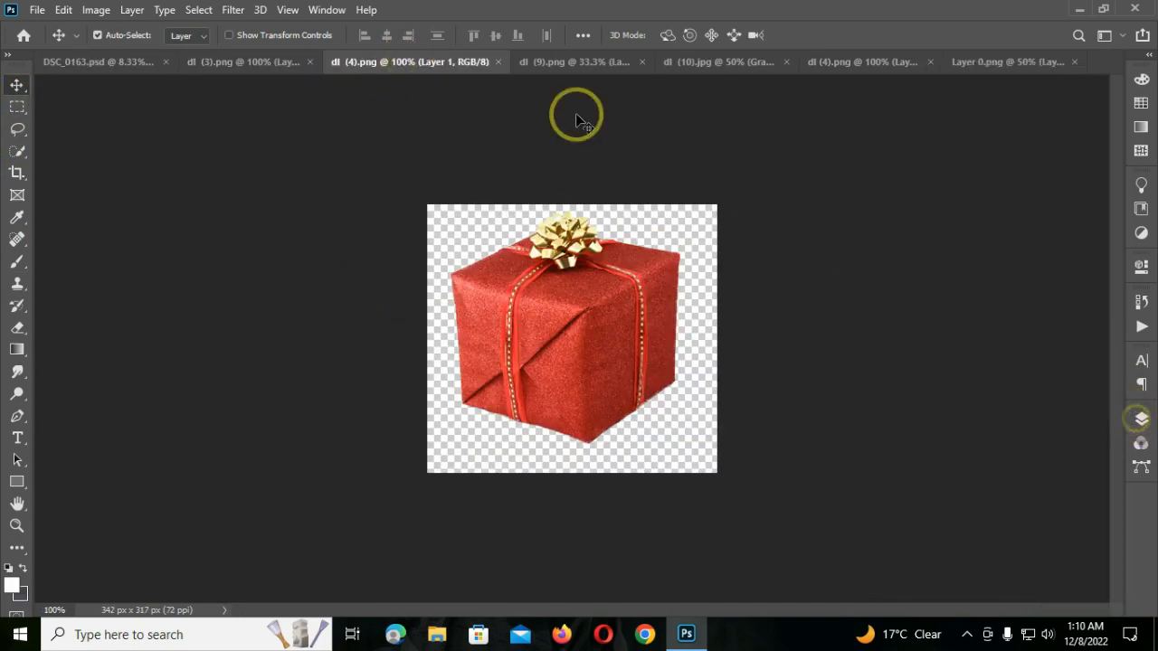
click(575, 63)
click(728, 63)
click(859, 62)
click(995, 63)
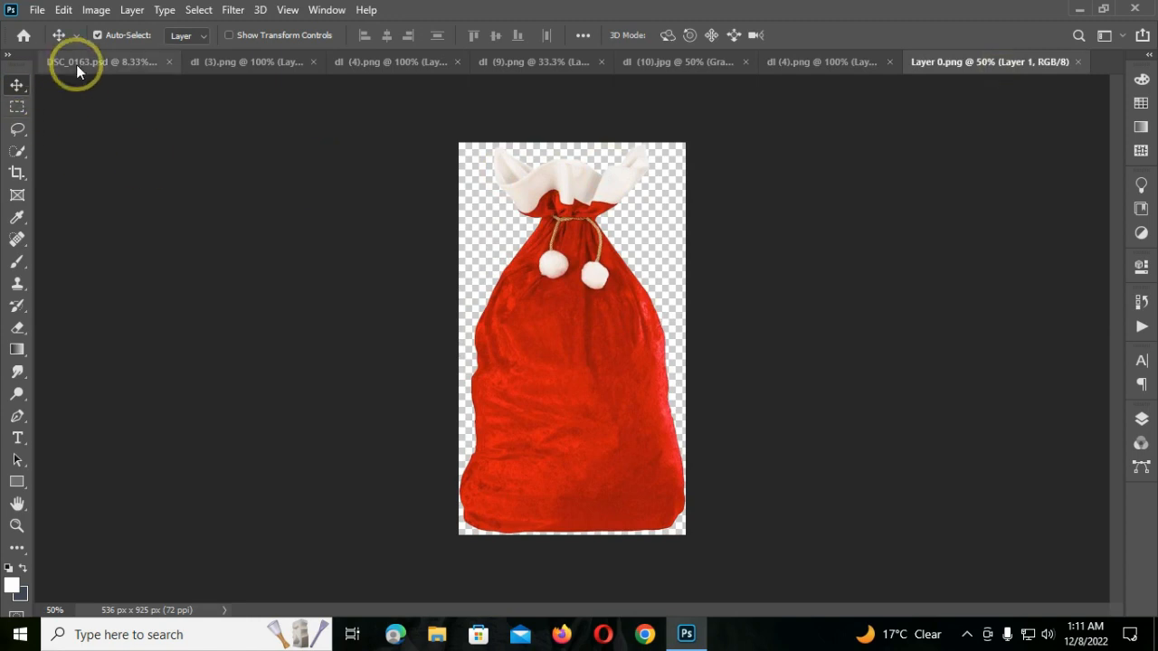
click(77, 63)
- Add a layer mask to the first sack's layer and lower the layer's opacity to 35%
scroll(679, 374, up, 1)
scroll(503, 434, up, 2)
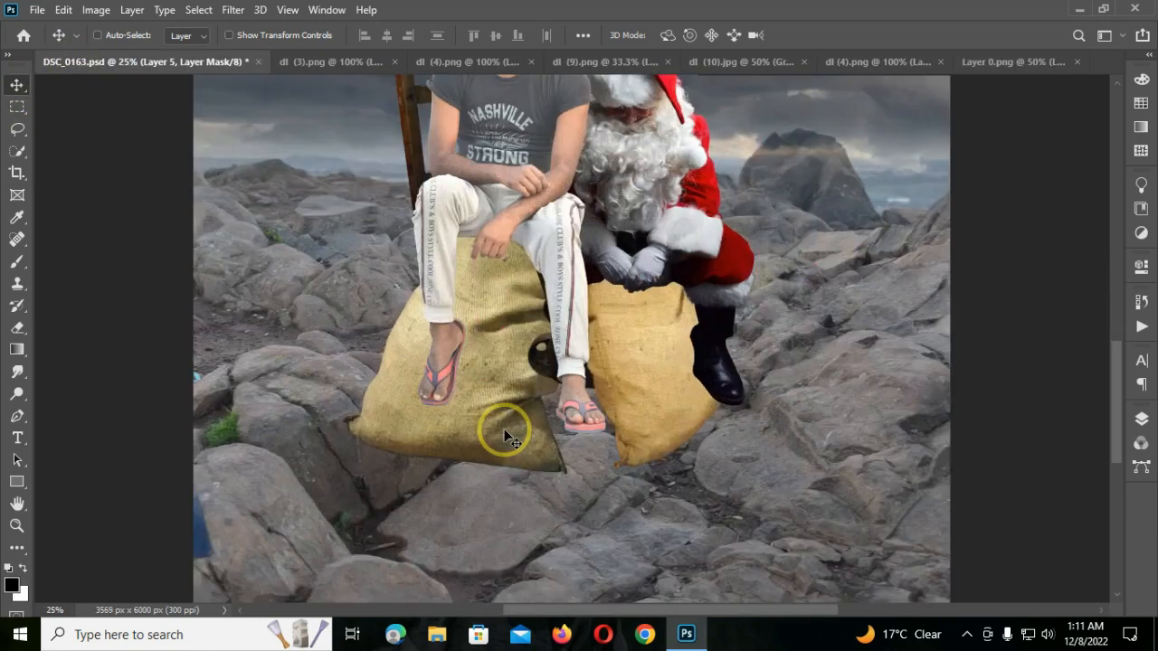
scroll(504, 436, up, 3)
scroll(519, 443, down, 1)
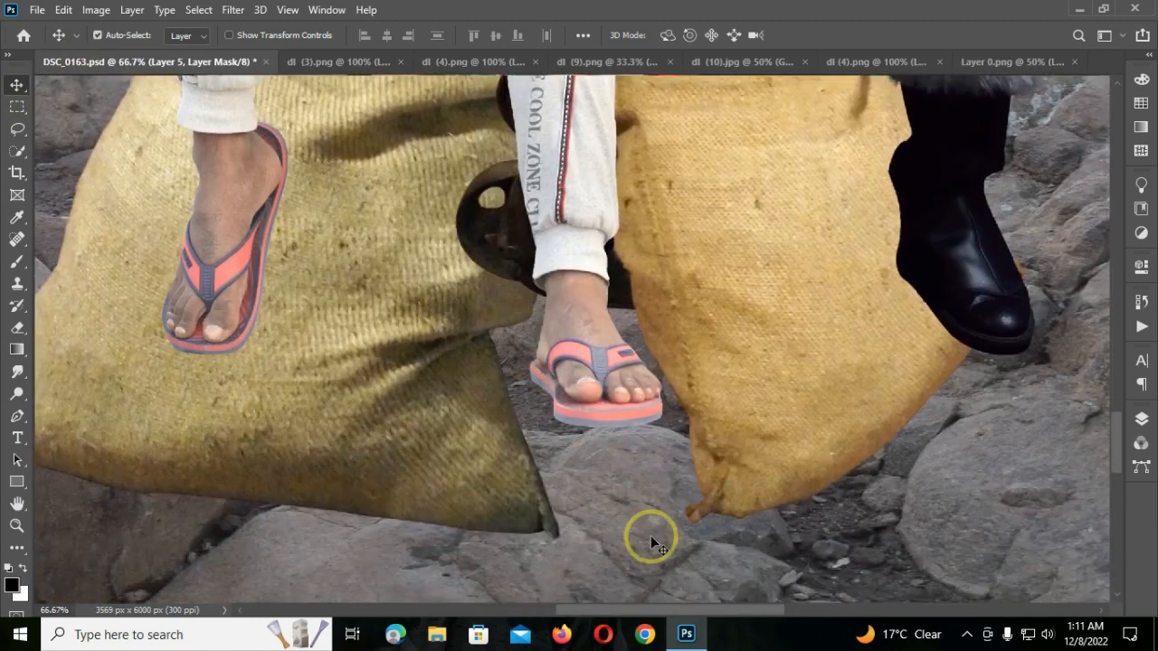
drag(667, 608, 565, 609)
drag(680, 607, 715, 608)
click(1141, 419)
click(937, 254)
click(937, 254)
click(1002, 289)
click(1003, 592)
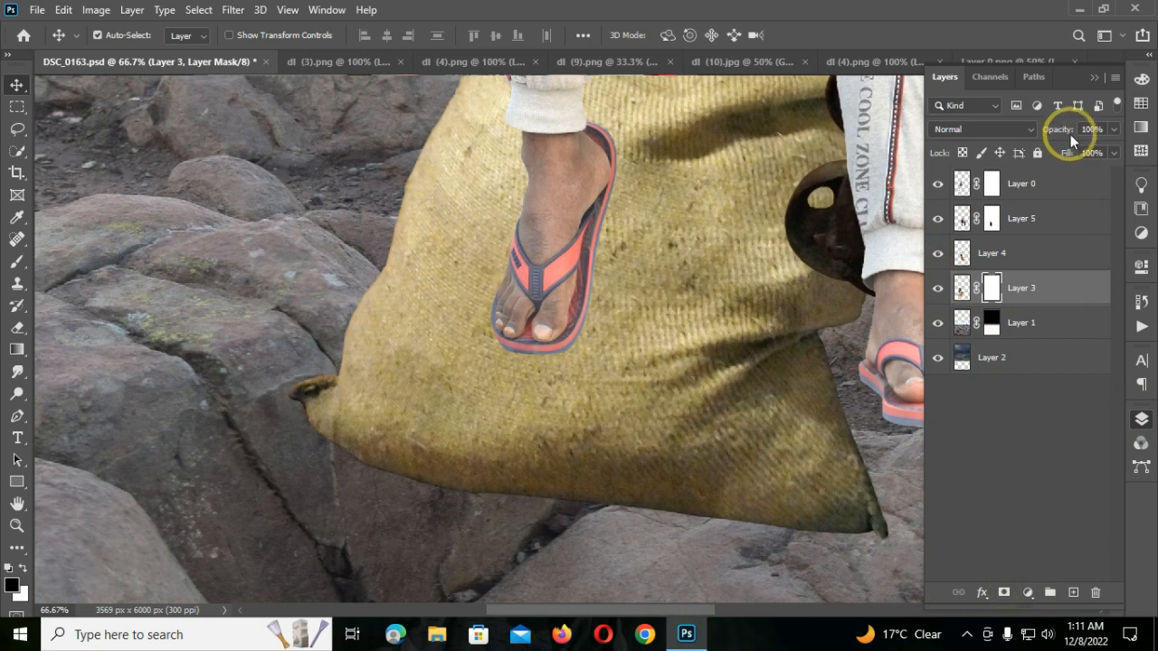
drag(1026, 138, 1013, 141)
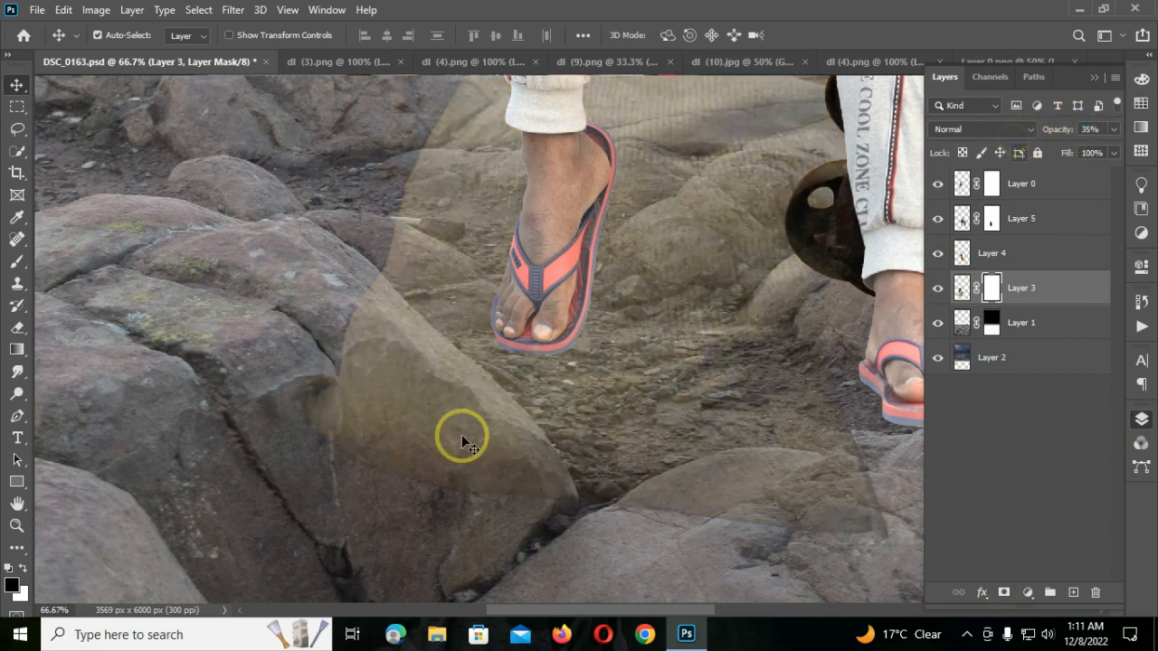
- Paint black on the first sack's mask with a soft brush to hide its outer corner over the large boulder
key(ctrl+plus)
click(17, 262)
right_click(381, 285)
click(590, 8)
key(bracketleft)
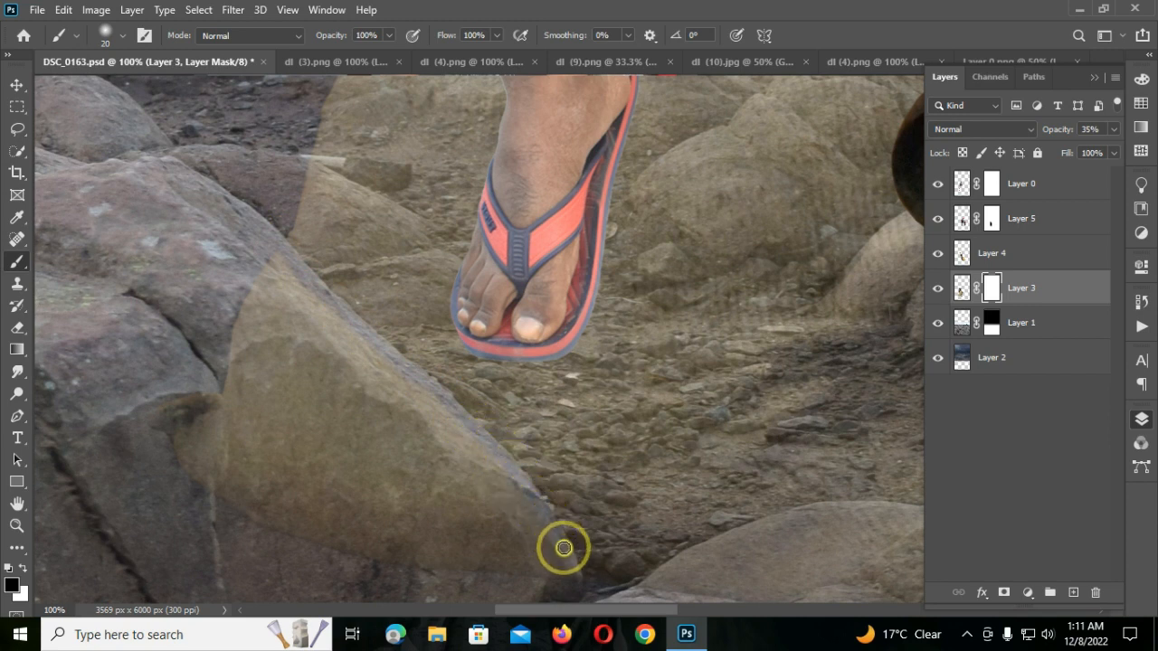
mouse_move(177, 376)
mouse_down()
mouse_move(215, 472)
mouse_move(168, 399)
mouse_move(239, 383)
mouse_move(409, 563)
mouse_move(417, 546)
mouse_move(269, 369)
mouse_move(298, 390)
mouse_up()
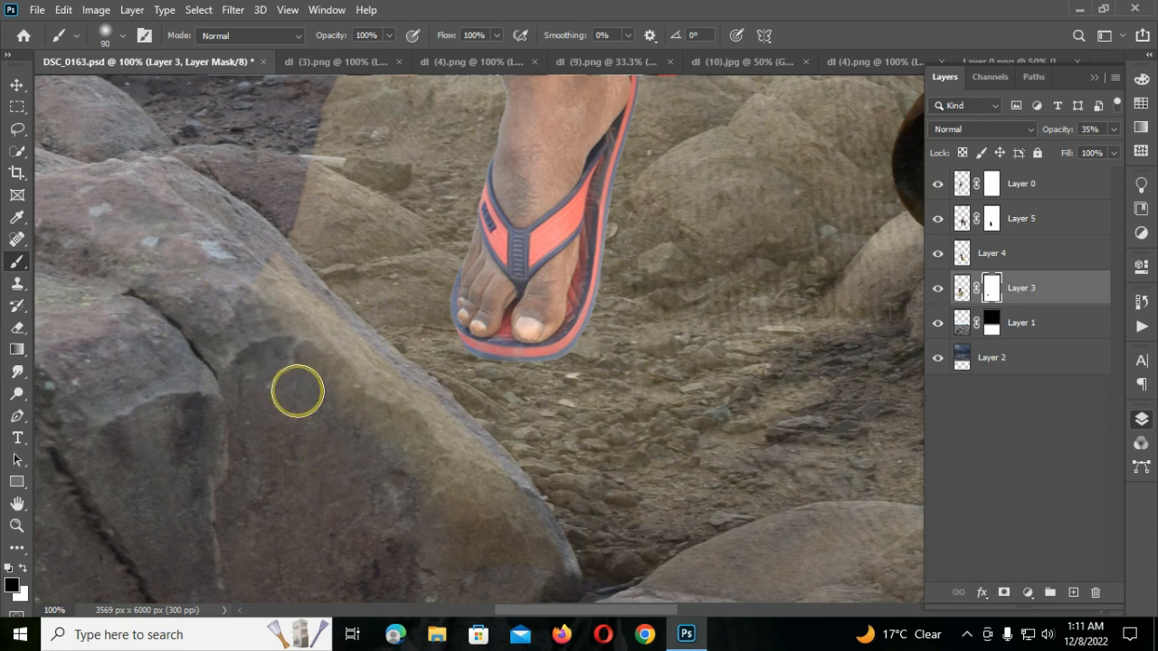
- Use a smaller, harder brush of about 45 px to mask the first sack precisely along the boulder's edge
key(bracketleft)
key(bracketleft)
key(bracketleft)
right_click(298, 390)
click(274, 280)
mouse_move(266, 269)
mouse_down()
mouse_move(382, 397)
mouse_move(234, 270)
mouse_up()
drag(400, 400, 456, 452)
mouse_move(391, 391)
mouse_down()
mouse_move(421, 470)
mouse_move(460, 487)
mouse_move(496, 568)
mouse_move(531, 544)
mouse_up()
key(bracketleft)
key(bracketleft)
drag(474, 462, 537, 577)
- Mask out the first sack's lower edge where it overlaps the rounded rock in the foreground
scroll(525, 556, down, 5)
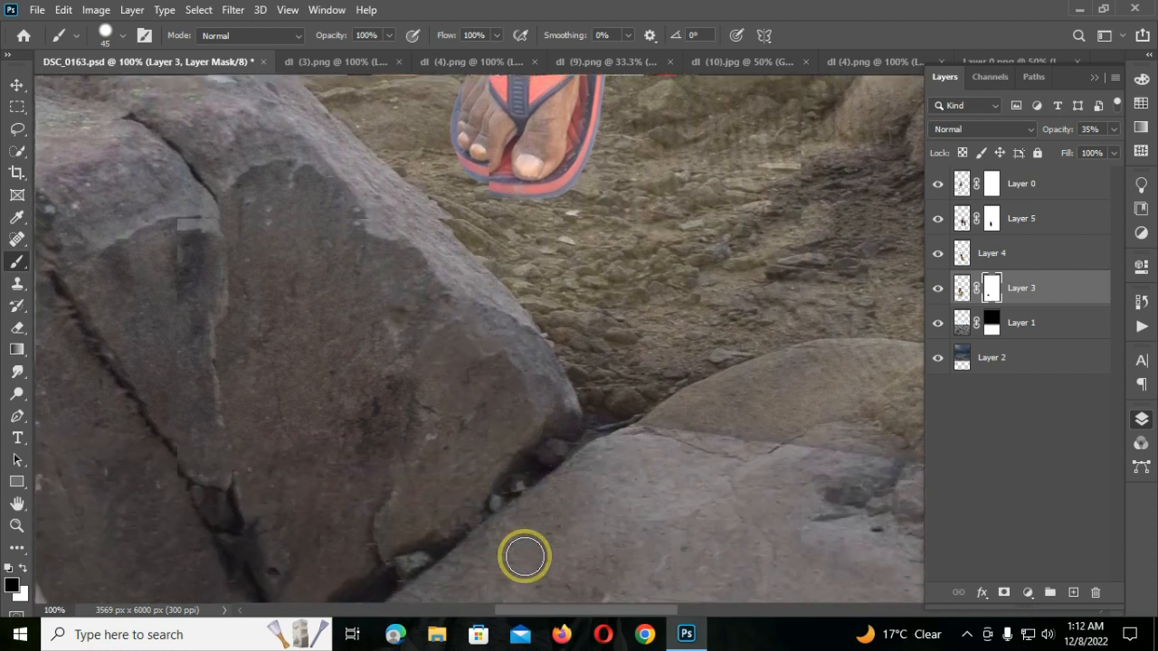
scroll(524, 555, down, 1)
drag(605, 609, 658, 613)
scroll(418, 444, up, 1)
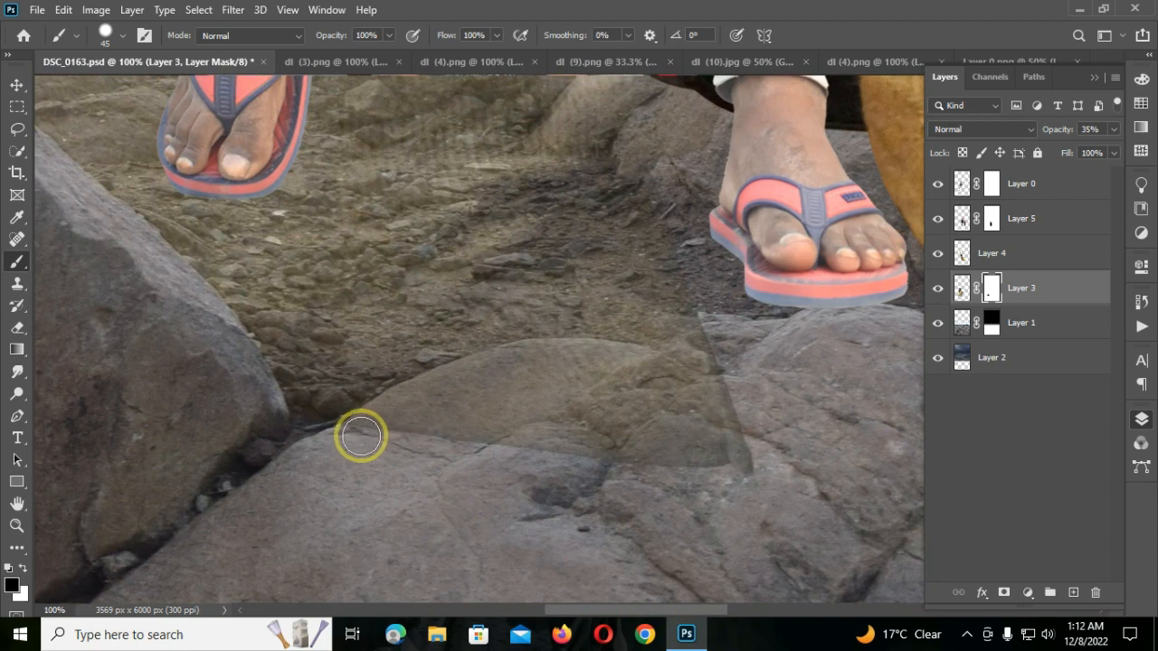
scroll(361, 435, up, 2)
mouse_move(147, 513)
mouse_down()
mouse_move(197, 471)
mouse_move(297, 423)
mouse_move(462, 370)
mouse_move(631, 363)
mouse_move(718, 376)
mouse_move(890, 440)
mouse_up()
mouse_move(212, 525)
mouse_down()
mouse_move(489, 420)
mouse_move(642, 414)
mouse_move(822, 460)
mouse_move(817, 580)
mouse_move(219, 535)
mouse_move(728, 470)
mouse_move(810, 523)
mouse_move(760, 549)
mouse_move(431, 523)
mouse_move(570, 523)
mouse_up()
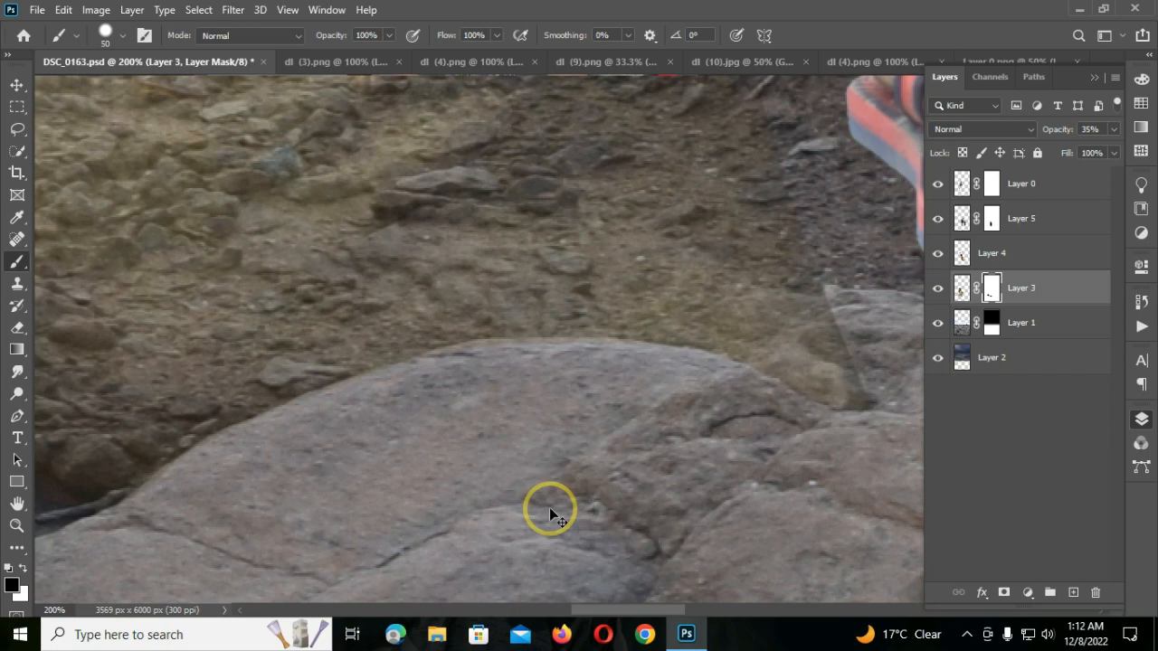
- Set the first sack layer's opacity to 100%
key(ctrl+minus)
key(ctrl+minus)
key(ctrl+minus)
drag(1069, 129, 1153, 144)
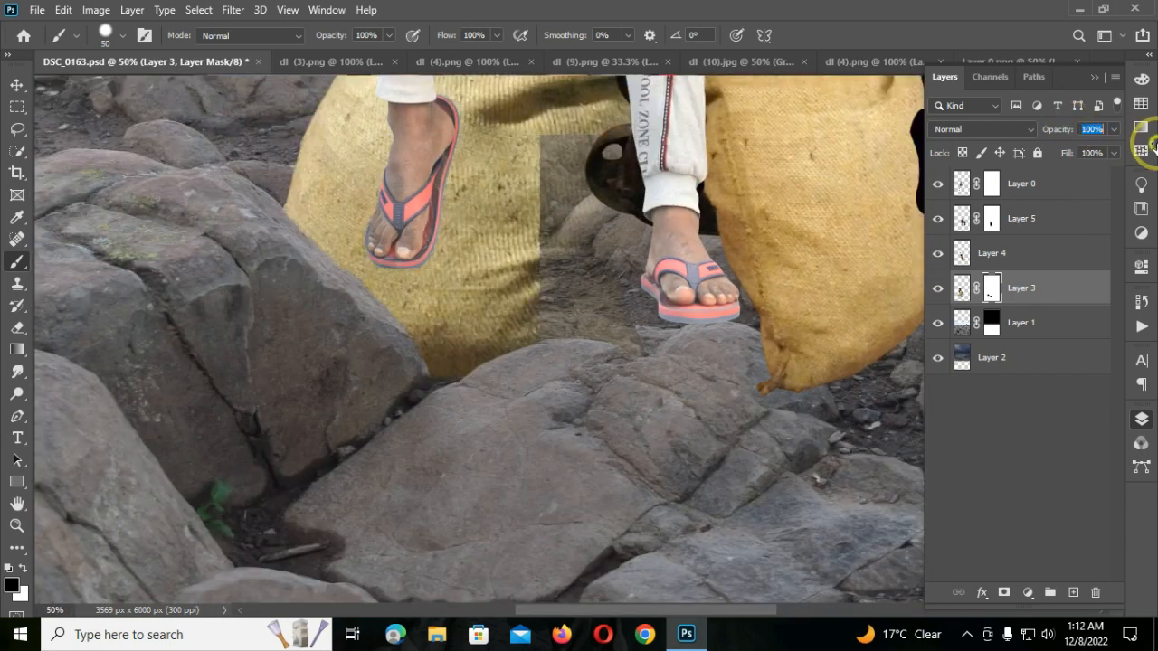
drag(722, 609, 778, 611)
key(ctrl+plus)
key(ctrl+plus)
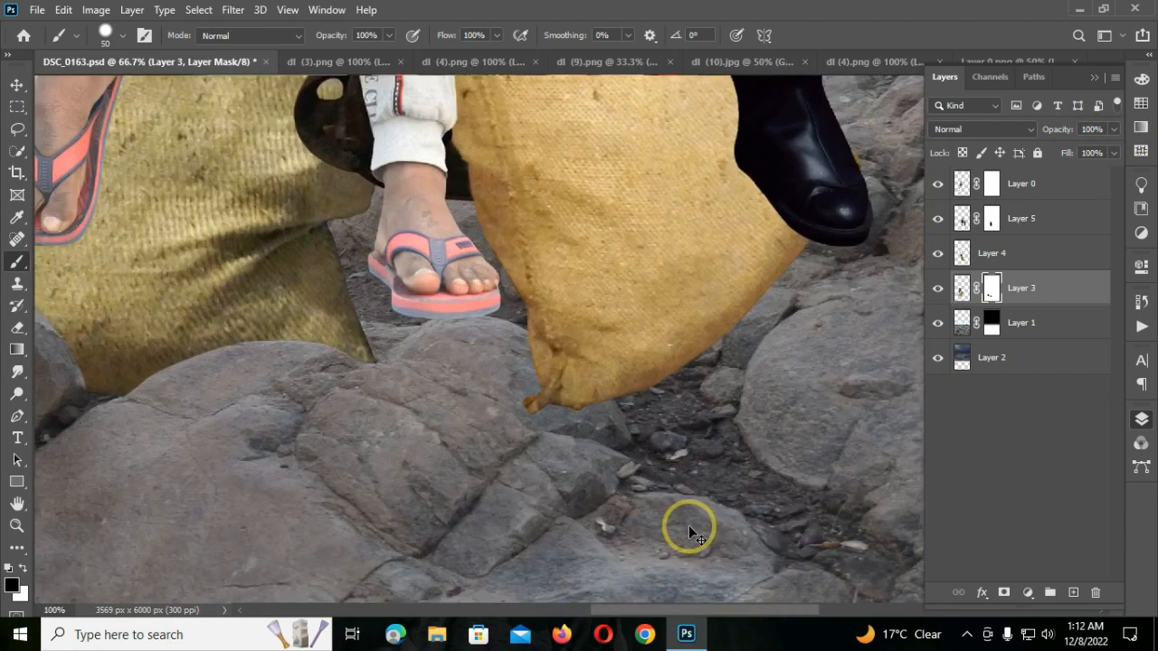
- Add a layer mask to the second sack's layer (Layer 4) and lower its opacity to 48%
click(1006, 260)
click(1002, 593)
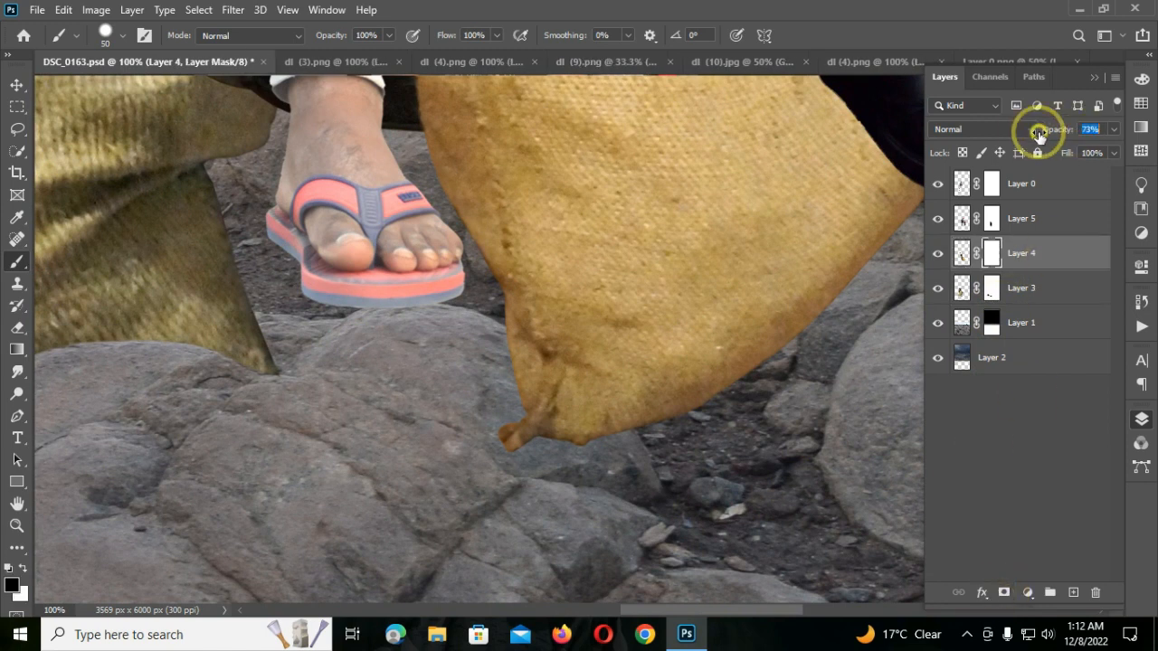
drag(1043, 125, 1029, 130)
- Mask out the second sack's lower corner along the rounded boulder's edge, starting with a black 20 px brush
key(ctrl+plus)
key(bracketleft)
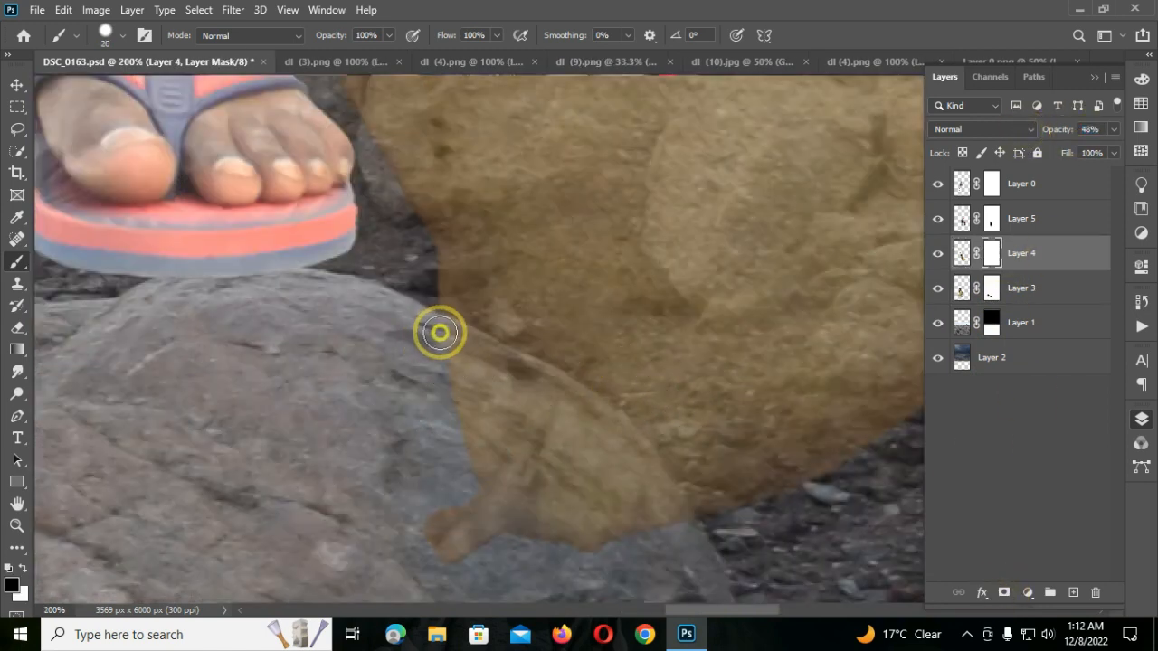
drag(517, 370, 576, 402)
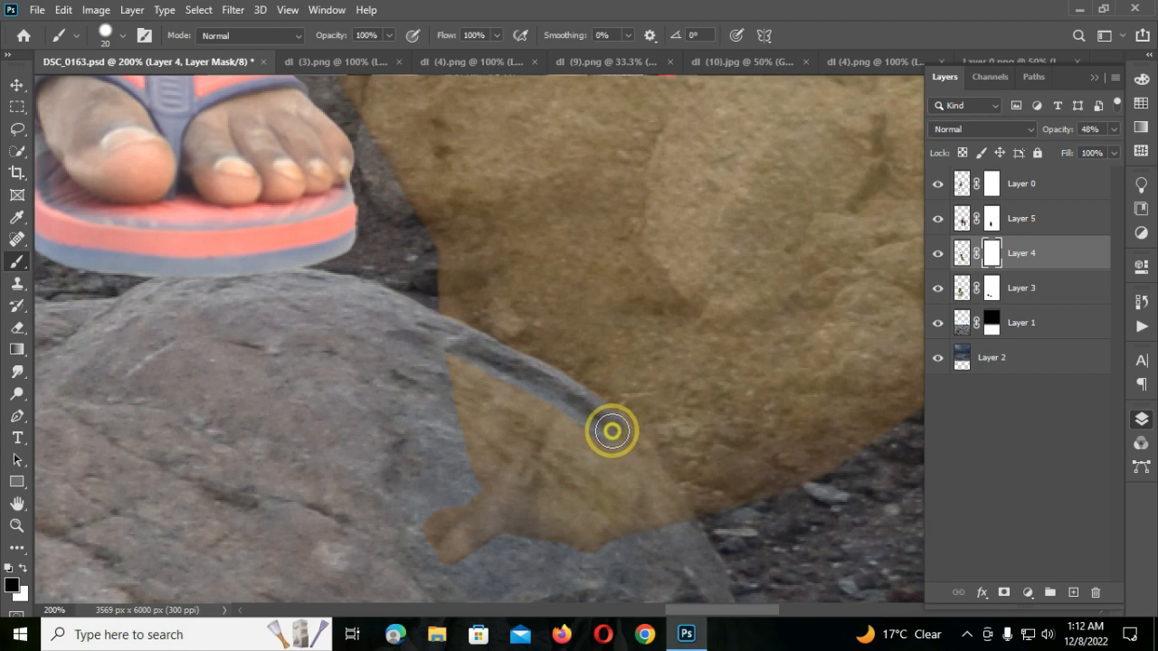
mouse_move(674, 513)
mouse_down()
mouse_move(444, 365)
mouse_move(591, 439)
mouse_move(625, 534)
mouse_move(459, 405)
mouse_move(558, 540)
mouse_move(556, 523)
mouse_move(462, 562)
mouse_up()
key(bracketright)
key(bracketright)
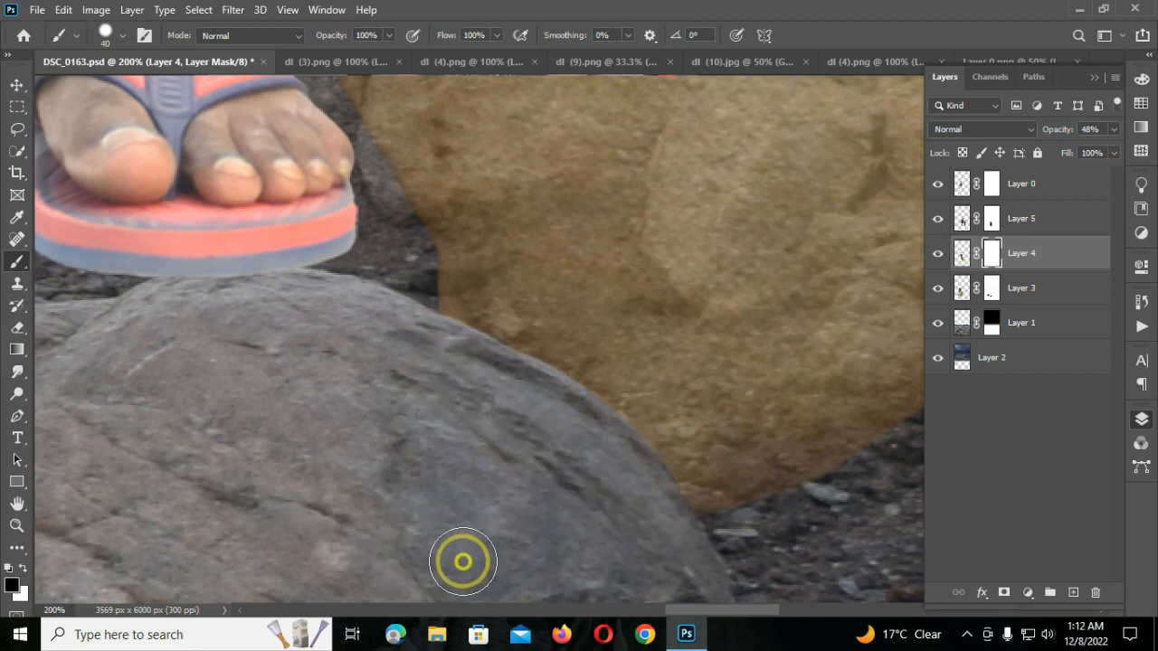
- Set the second sack layer's opacity to 100%
drag(1065, 134, 1118, 203)
key(ctrl+minus)
key(ctrl+minus)
key(ctrl+minus)
key(ctrl+minus)
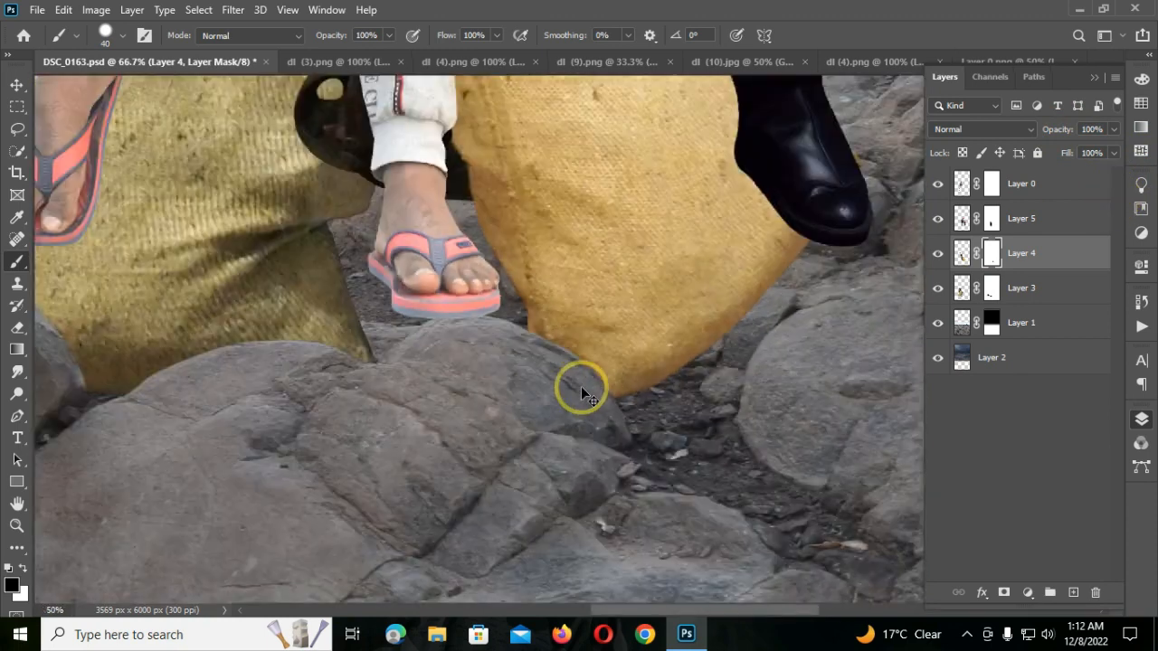
- Group the man, Santa and both sack layers (Layers 0, 5, 4 and 3) and name the group Model
ctrl+click(1049, 291)
ctrl+click(1040, 220)
ctrl+click(1044, 185)
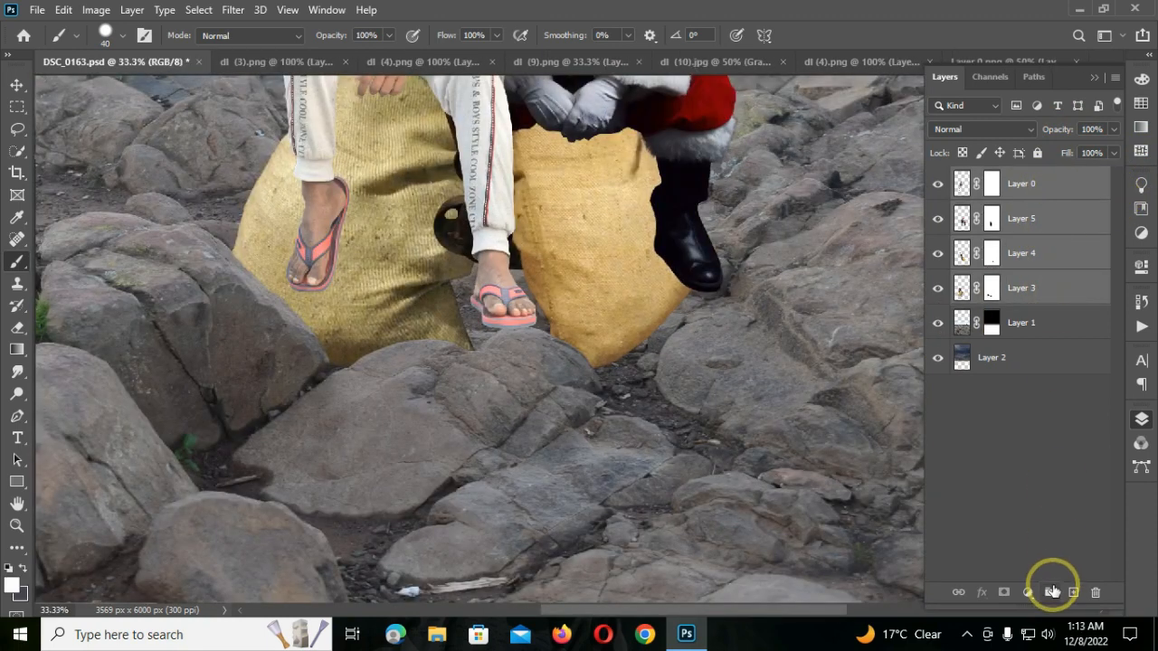
click(1050, 590)
key(ctrl+minus)
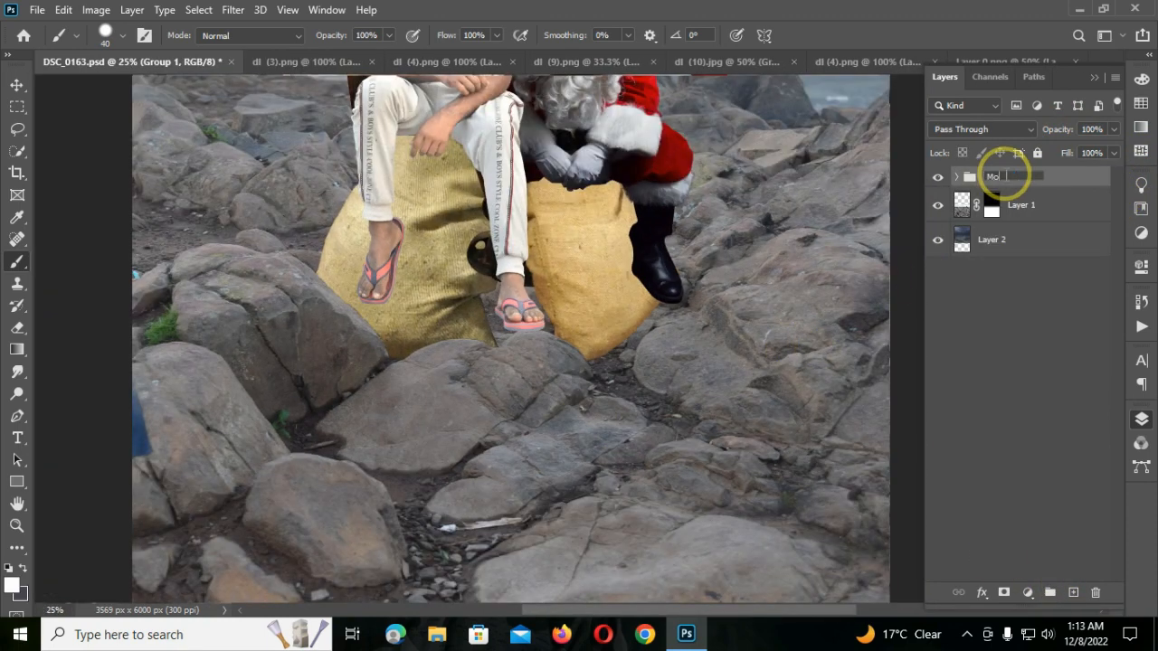
key(Return)
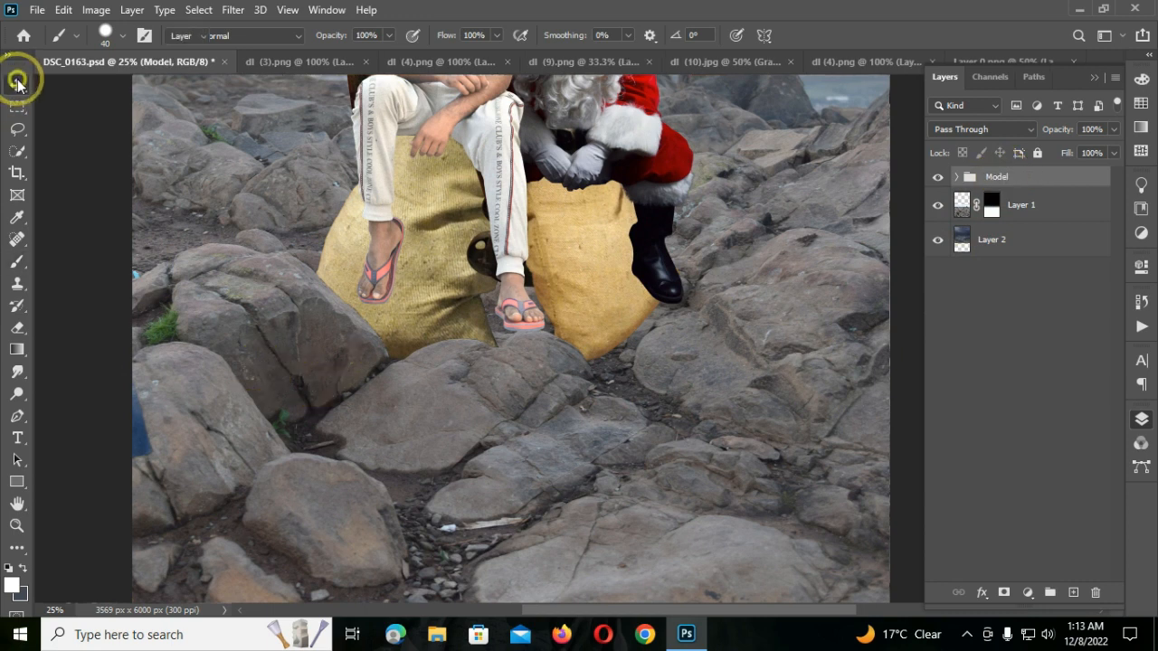
click(17, 83)
- Expand the Model group and add a new empty layer directly below the second sack's layer (Layer 4)
scroll(496, 335, up, 3)
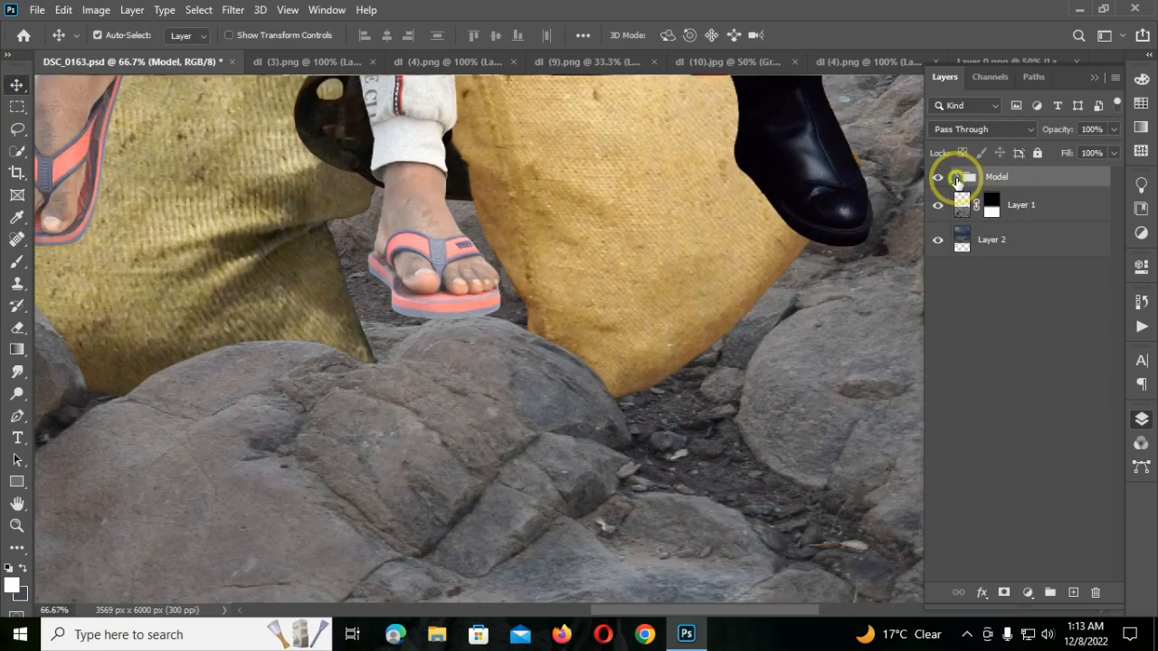
click(956, 177)
click(938, 276)
click(938, 276)
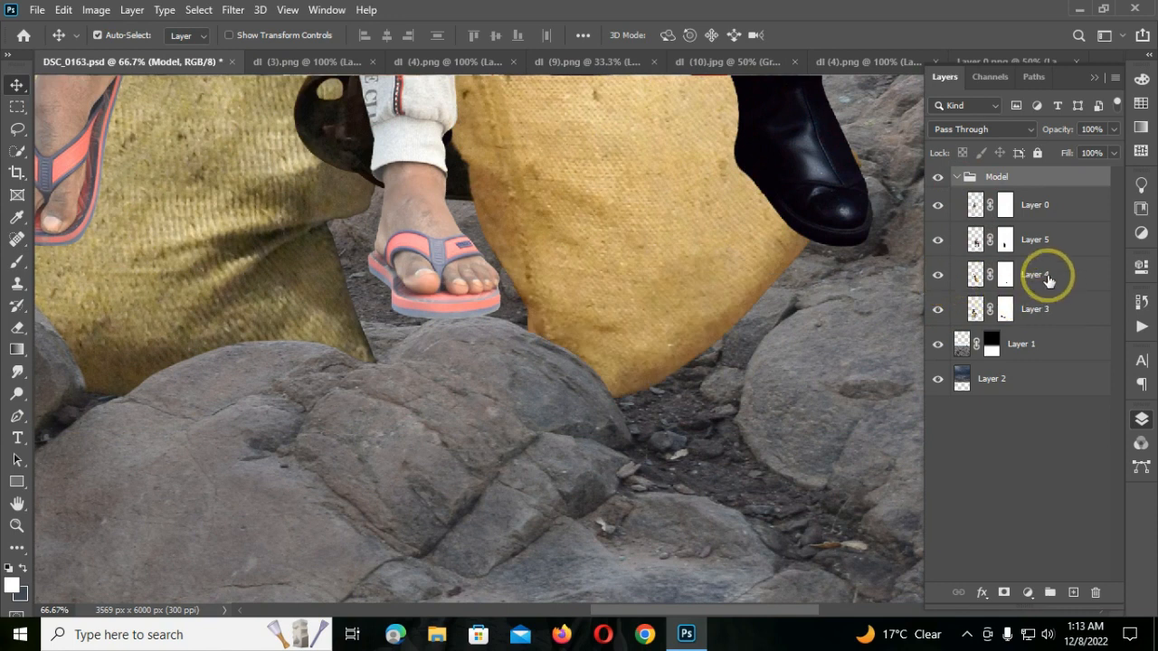
click(1047, 280)
click(1072, 593)
- Paint a black contact shadow behind the second sack's lower edges on the new layer with a soft brush
key(b)
right_click(460, 246)
drag(613, 316, 433, 333)
click(418, 336)
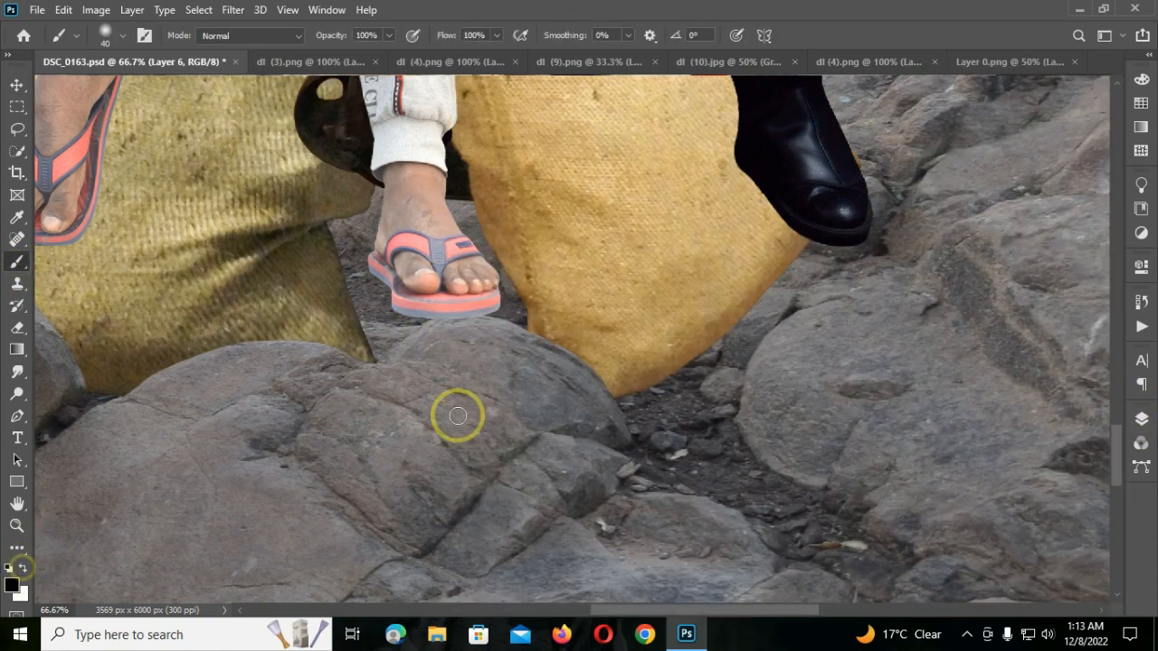
key(bracketleft)
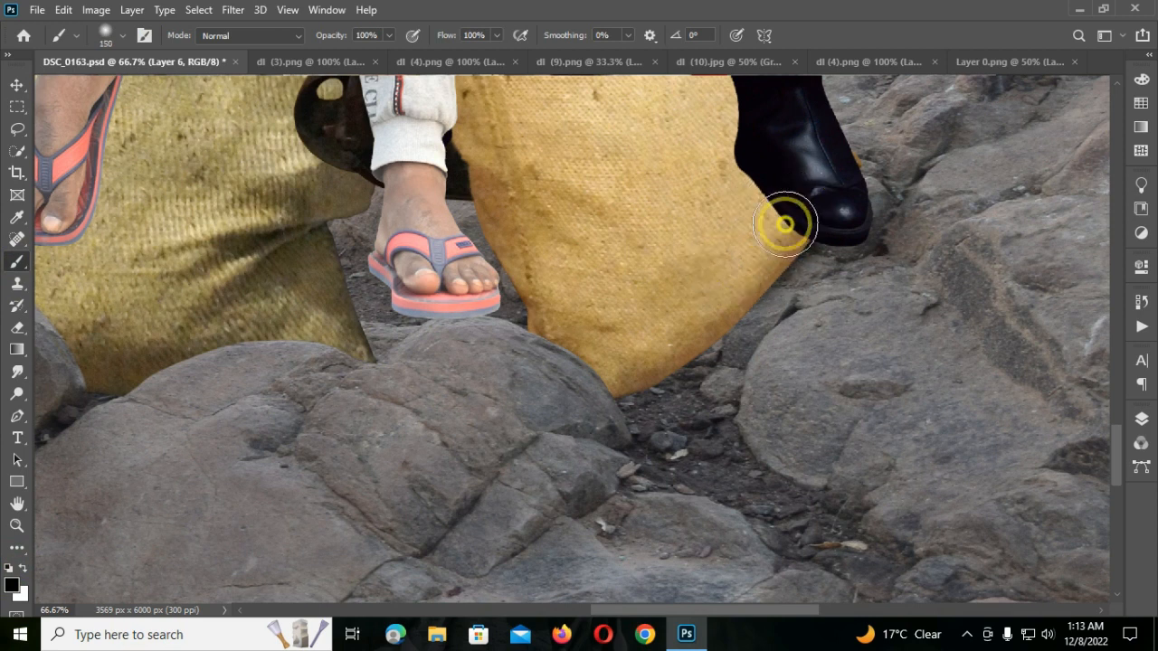
mouse_move(591, 339)
mouse_down()
mouse_move(537, 238)
mouse_move(558, 284)
mouse_move(626, 329)
mouse_move(586, 373)
mouse_move(779, 213)
mouse_move(605, 364)
mouse_move(525, 299)
mouse_up()
click(16, 86)
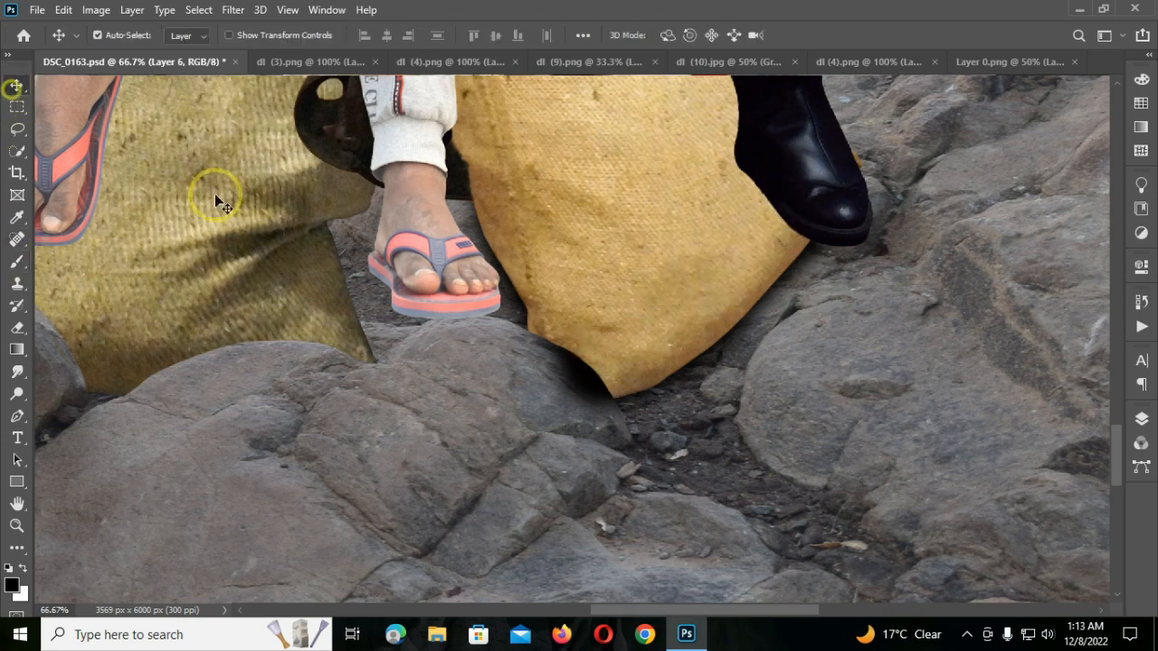
- Add a mask to the shadow layer (Layer 6) and hide the shadow spilling onto the boulder below the sack
click(1139, 421)
click(1003, 592)
click(15, 261)
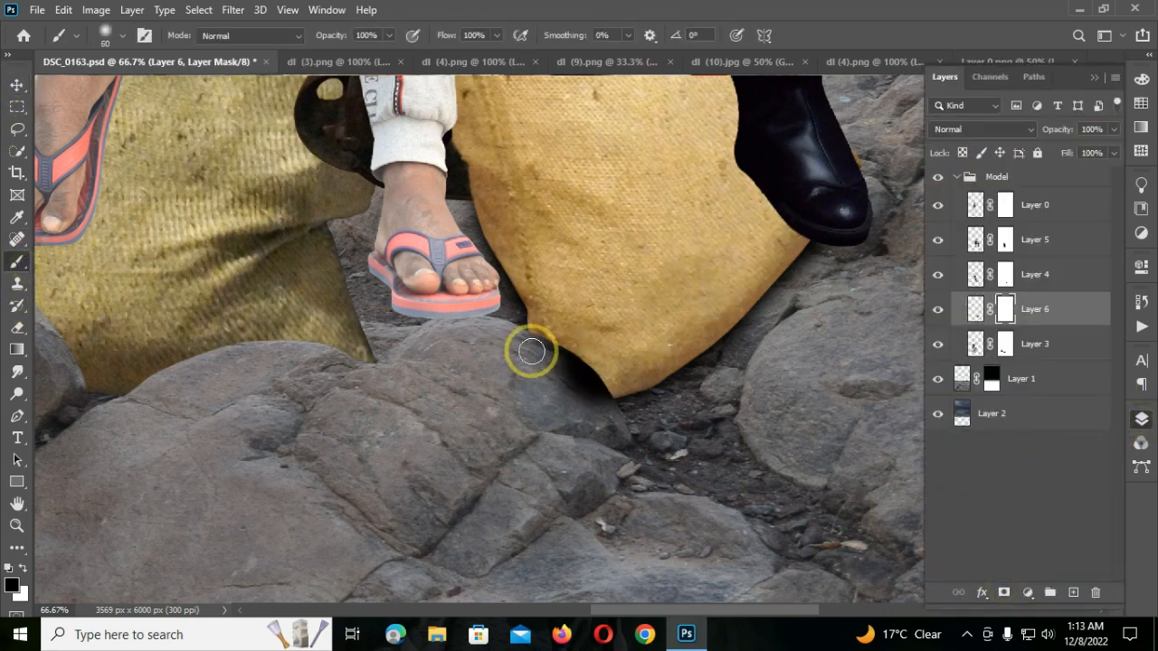
mouse_move(579, 334)
mouse_down()
mouse_move(537, 395)
mouse_move(599, 381)
mouse_up()
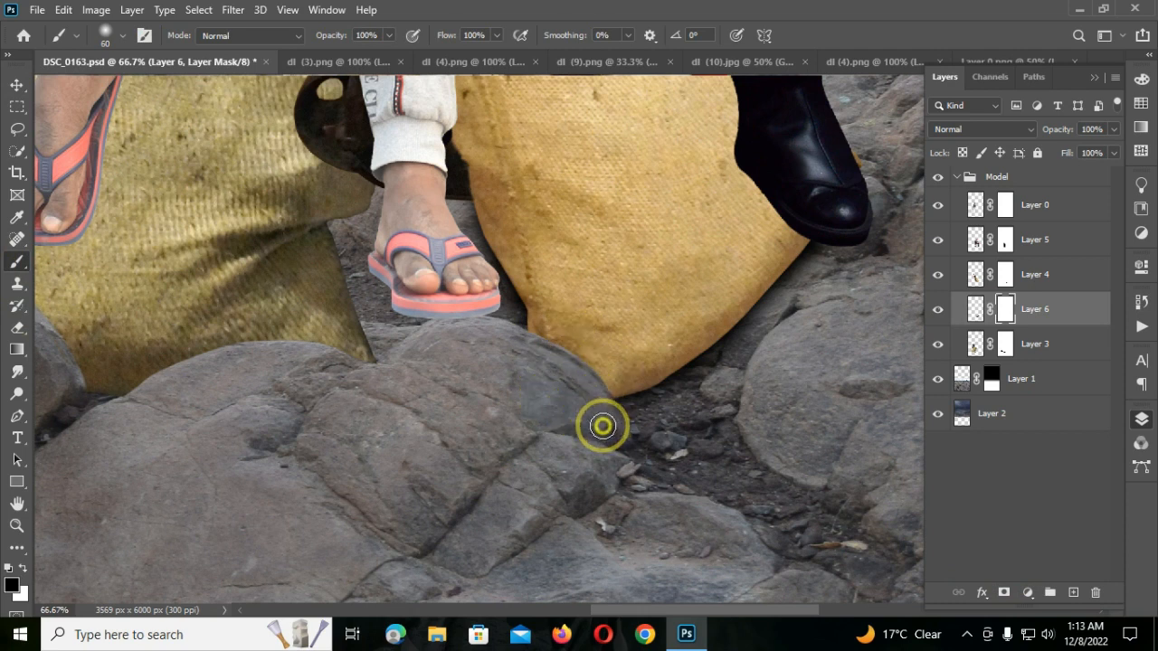
click(19, 85)
- Soften the shadow image on Layer 6 with a blur filter, leaving its mask unblurred
click(975, 310)
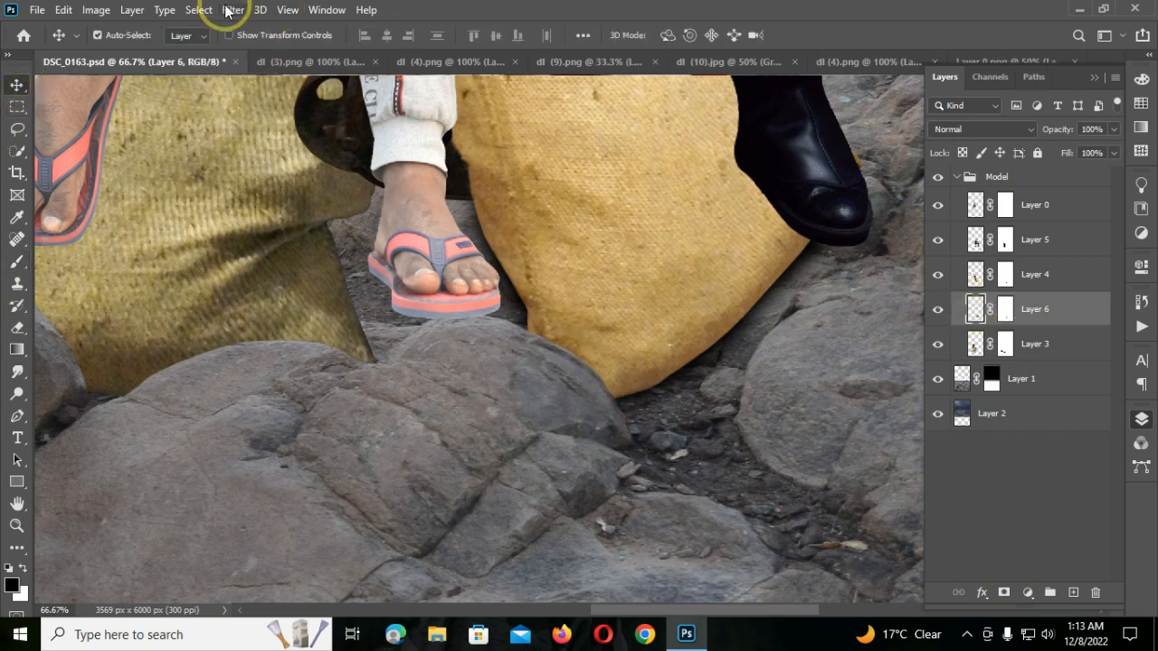
click(232, 9)
mouse_move(253, 196)
click(479, 263)
drag(961, 476, 951, 477)
click(1097, 245)
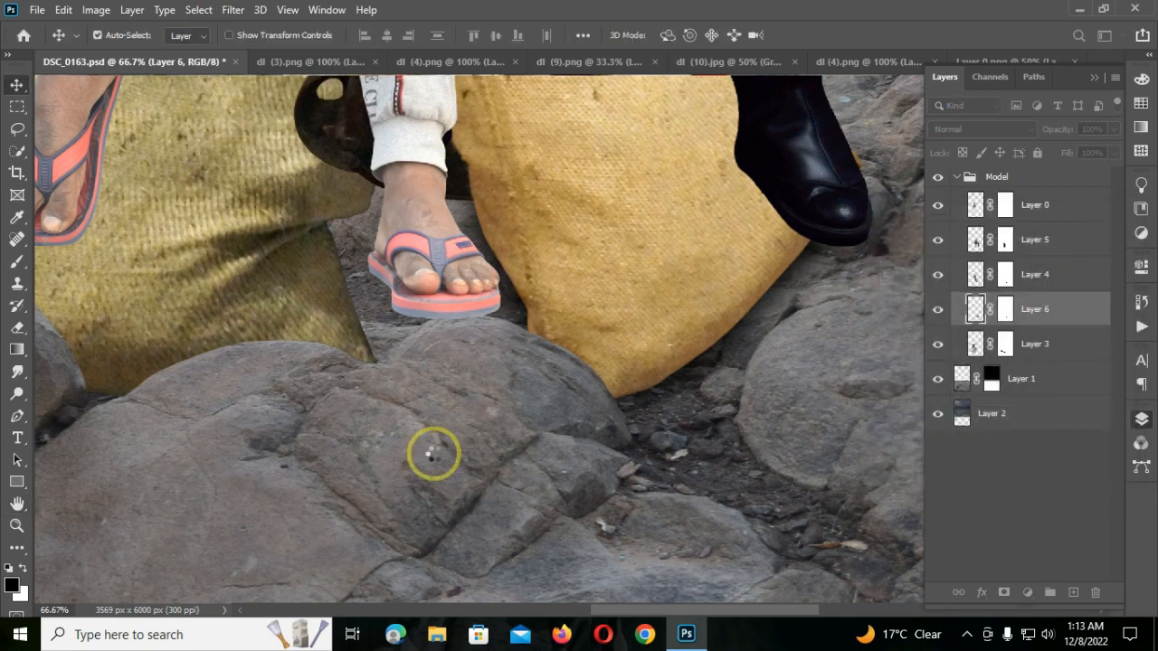
key(ctrl+minus)
key(ctrl+minus)
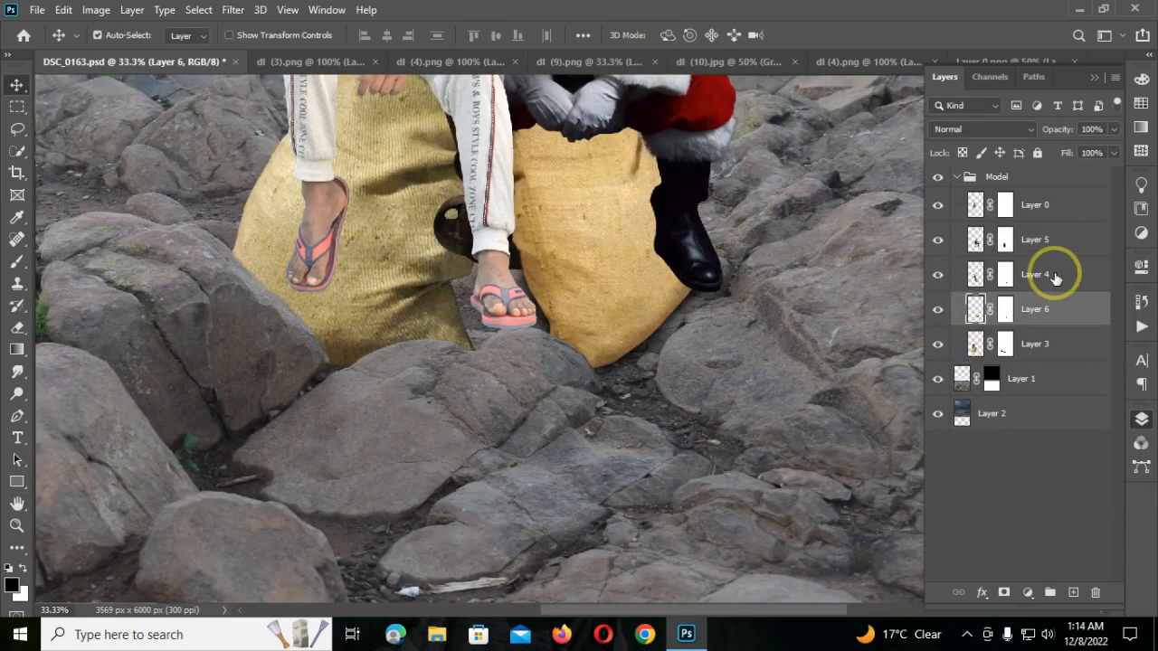
- Add a new layer above Layer 4 and paint soft black shadows on the first sack along the man's legs and sandal
click(1040, 274)
click(1074, 592)
scroll(287, 312, up, 3)
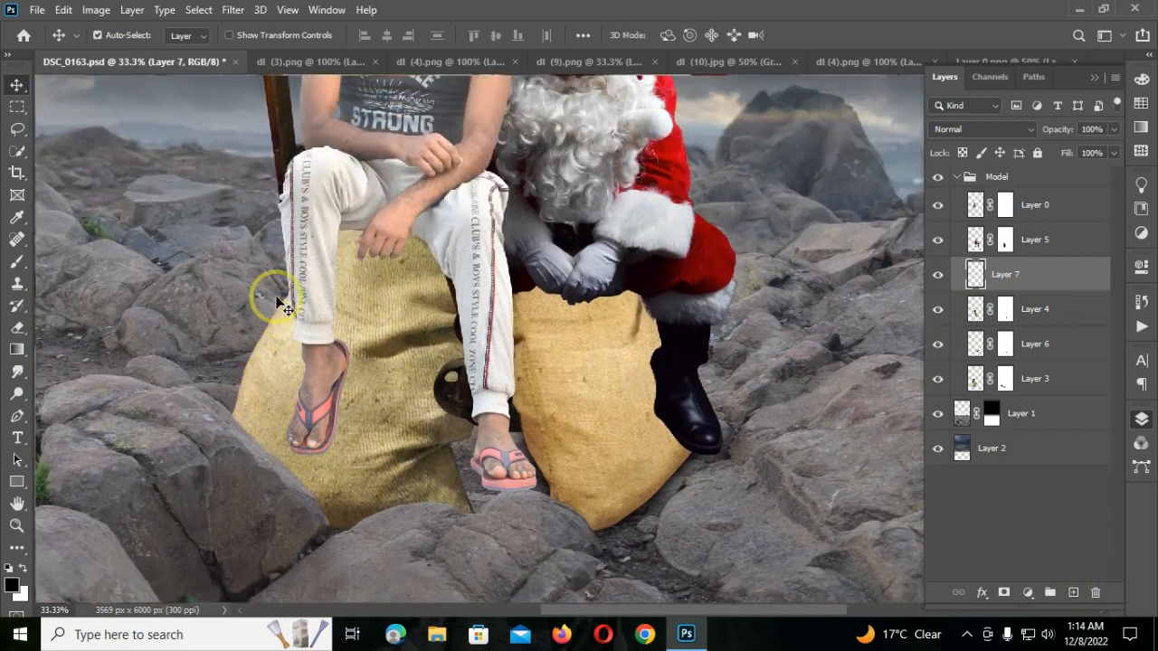
key(ctrl+plus)
drag(766, 614, 718, 610)
key(ctrl+plus)
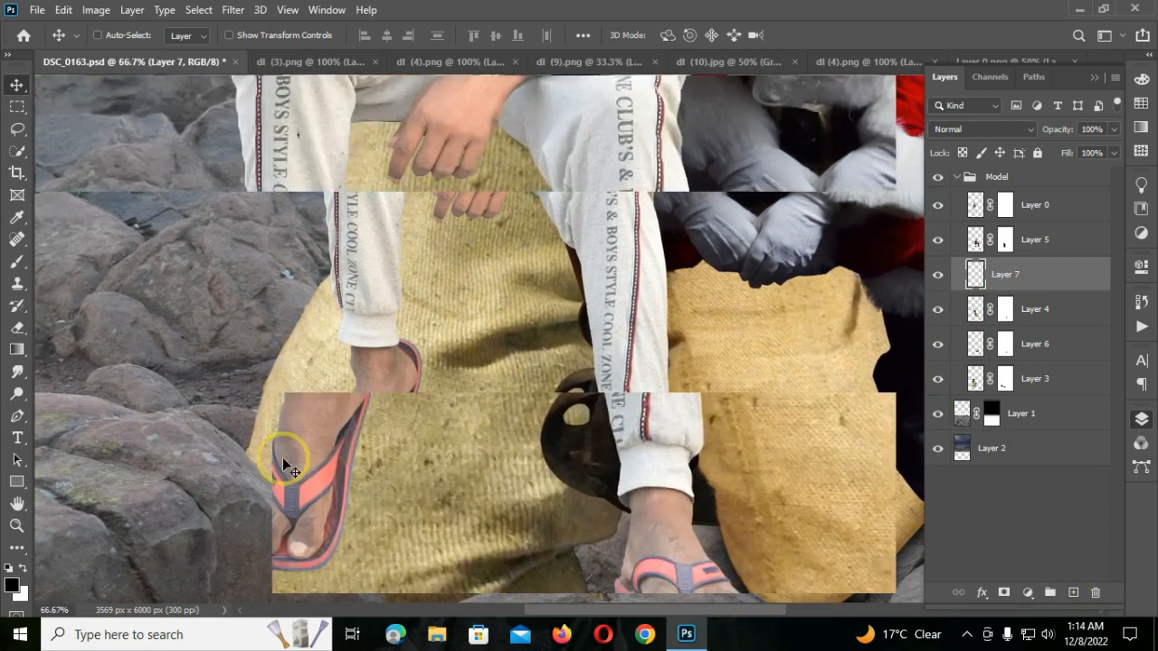
key(b)
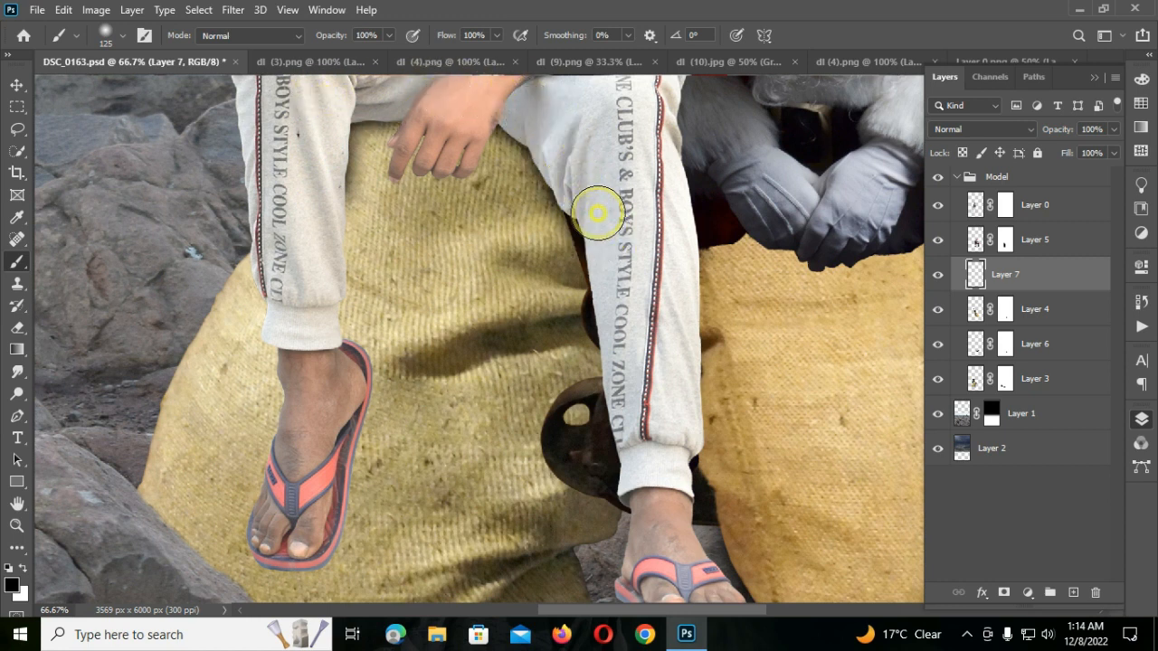
drag(597, 214, 618, 289)
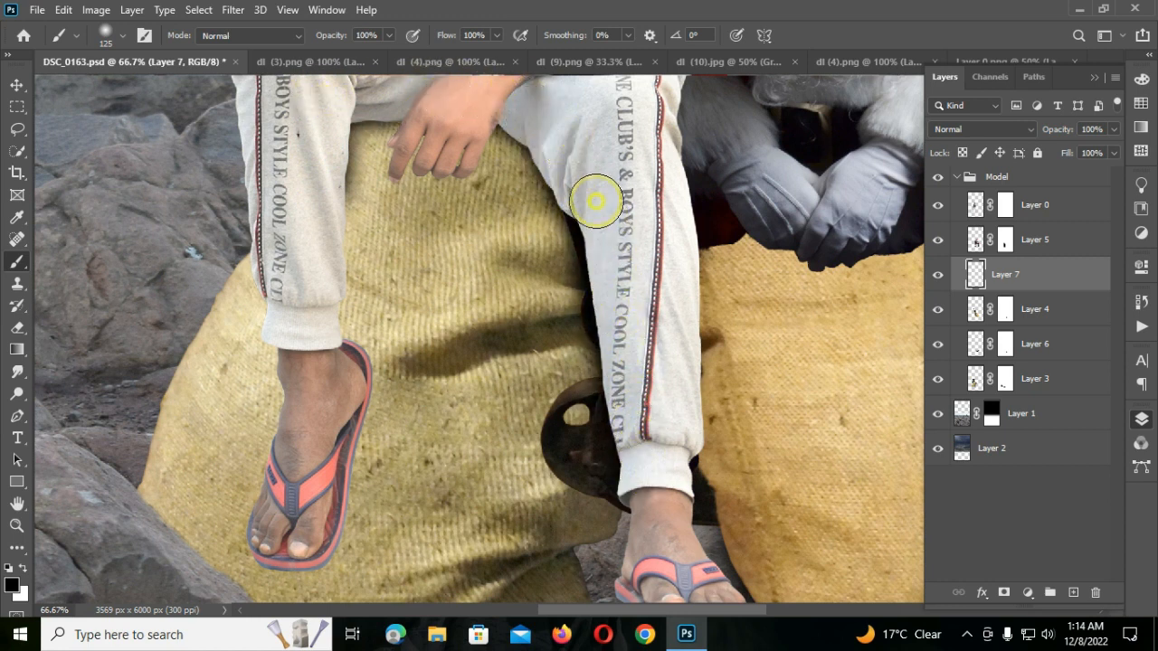
drag(596, 201, 518, 109)
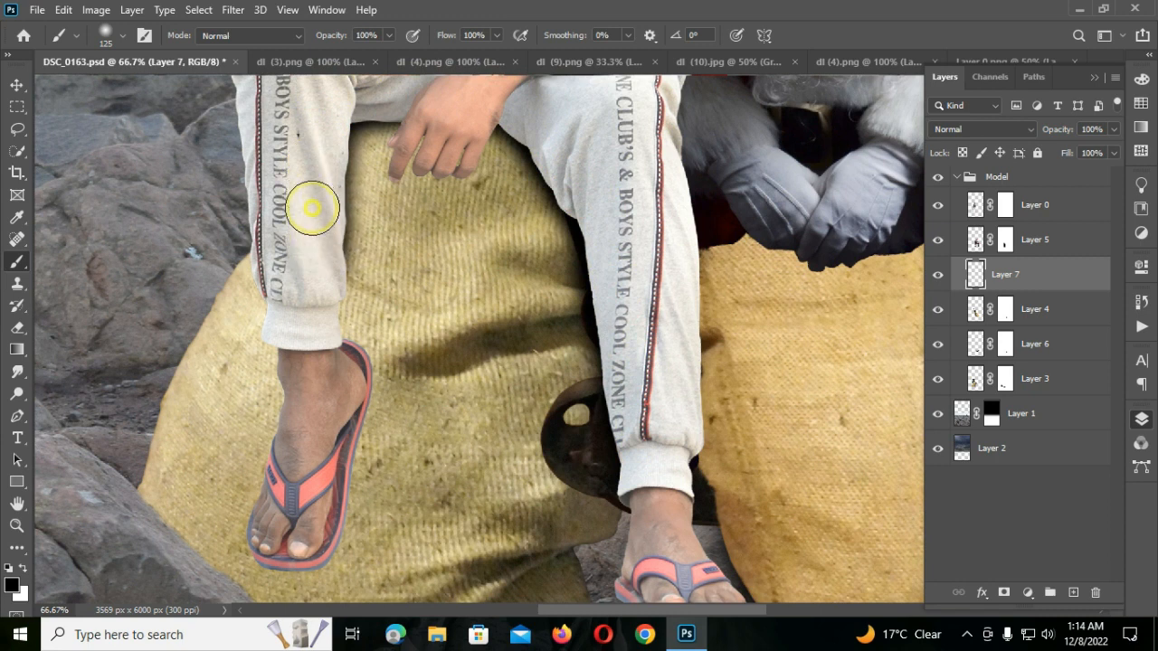
mouse_move(349, 358)
mouse_down()
mouse_move(357, 402)
mouse_move(303, 565)
mouse_up()
- Soften the leg and sandal shadows on Layer 7 with a blur filter
click(232, 10)
mouse_move(392, 218)
click(458, 263)
key(Return)
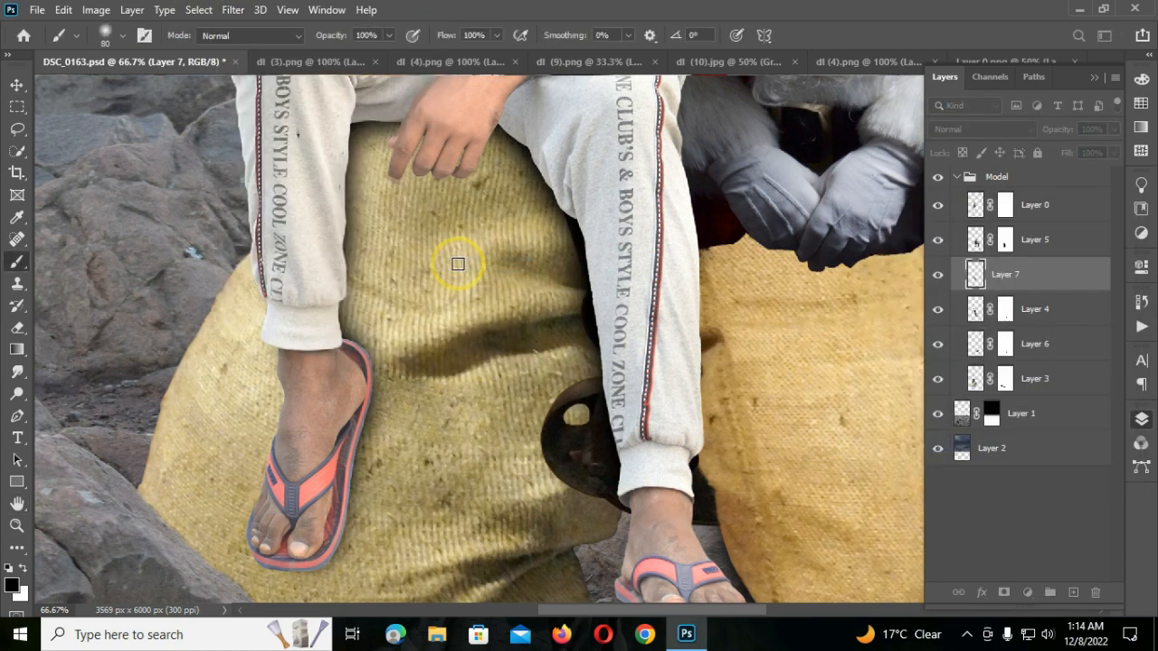
key(ctrl+minus)
key(ctrl+minus)
key(ctrl+minus)
key(ctrl+minus)
key(ctrl+minus)
key(ctrl+minus)
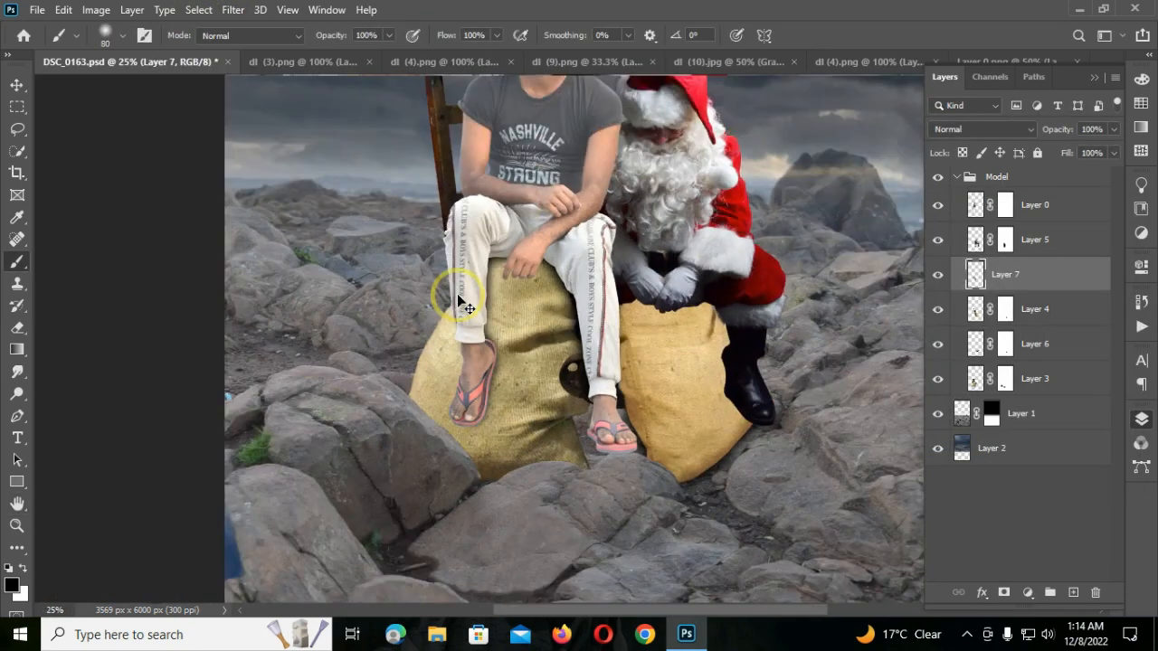
click(16, 83)
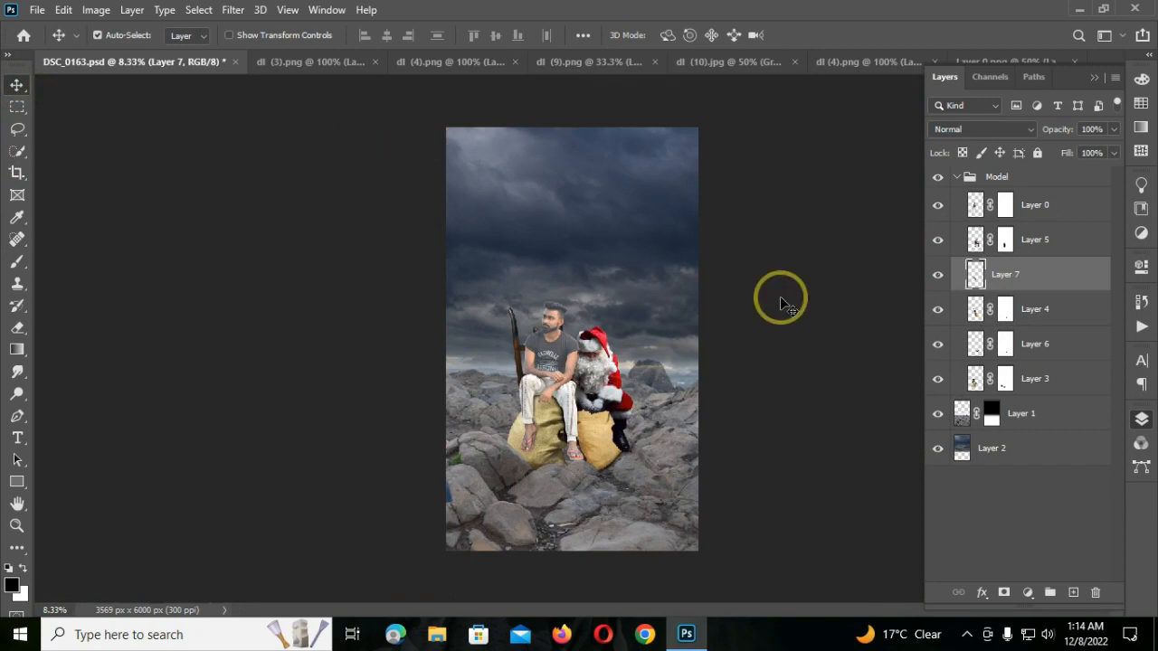
click(975, 239)
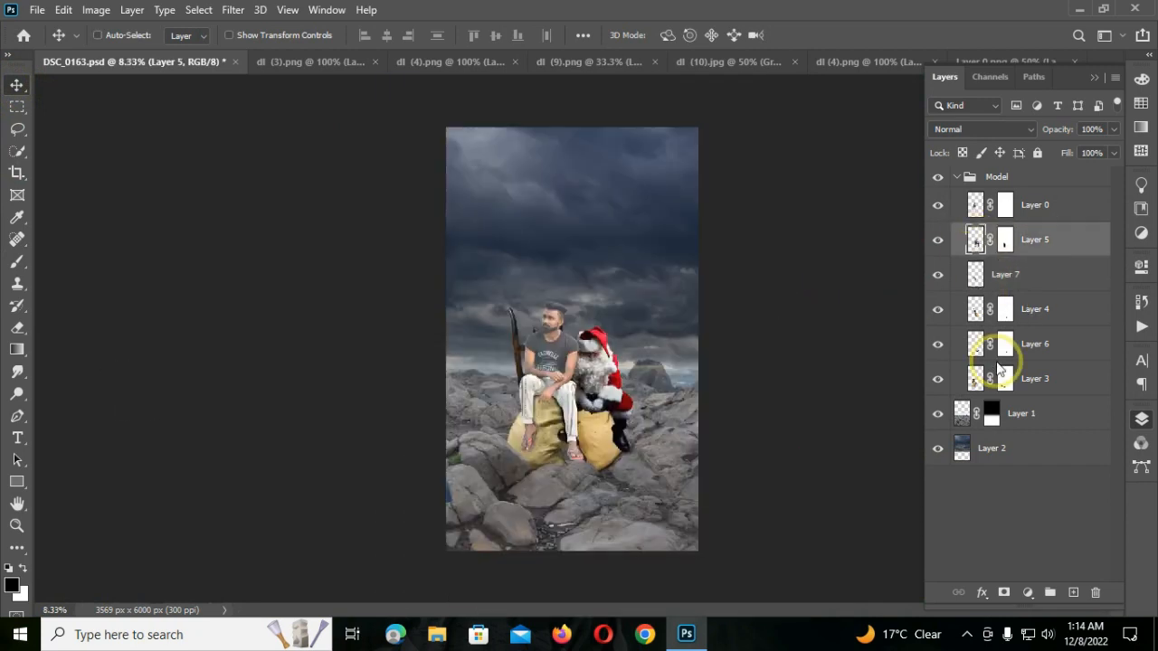
key(ctrl+shift+a)
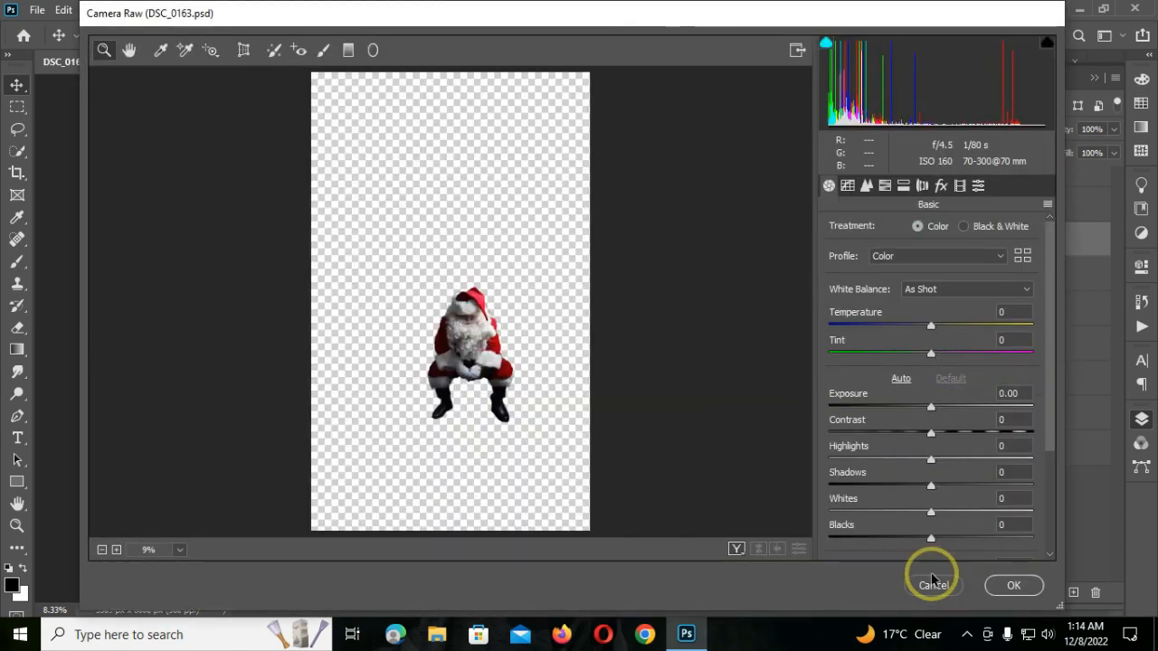
click(932, 583)
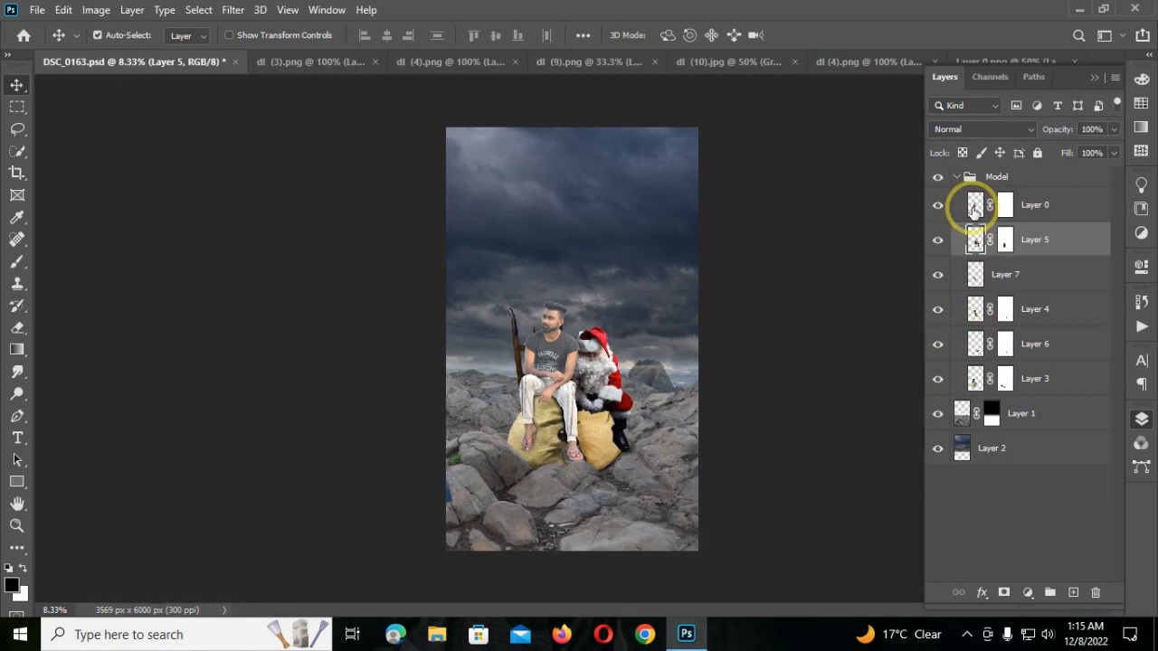
click(974, 207)
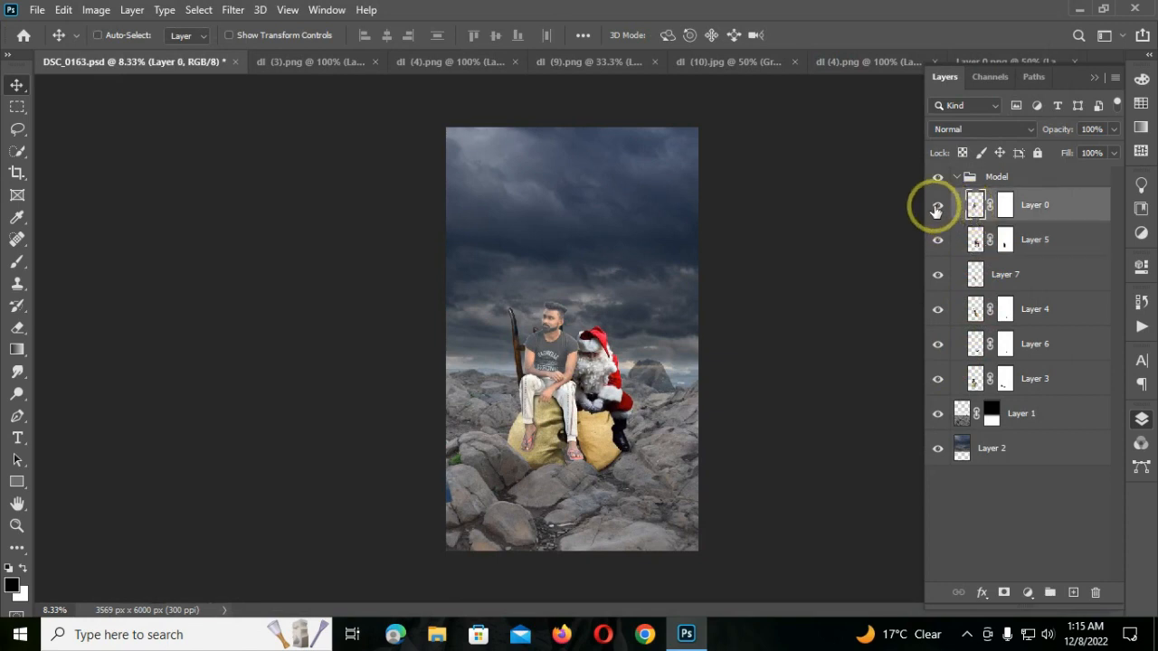
- Add a new empty layer directly above Layer 7, beneath Santa's layer
key(ctrl+plus)
key(ctrl+plus)
scroll(751, 579, right, 1)
scroll(672, 465, down, 3)
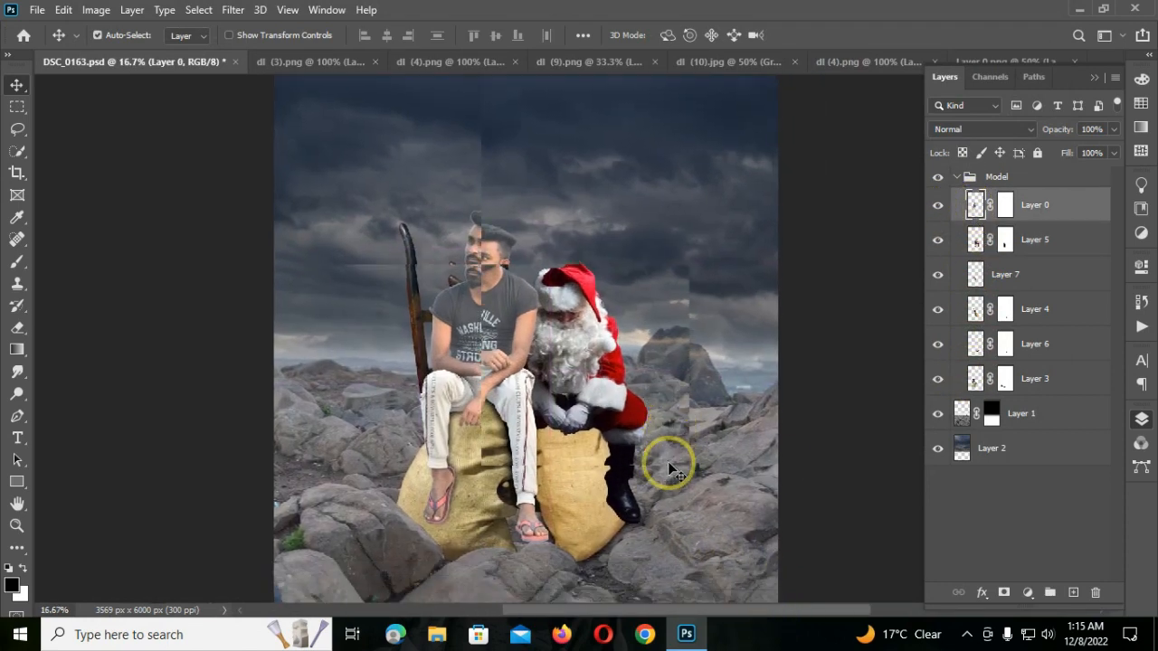
scroll(672, 465, down, 2)
key(ctrl+plus)
click(1051, 271)
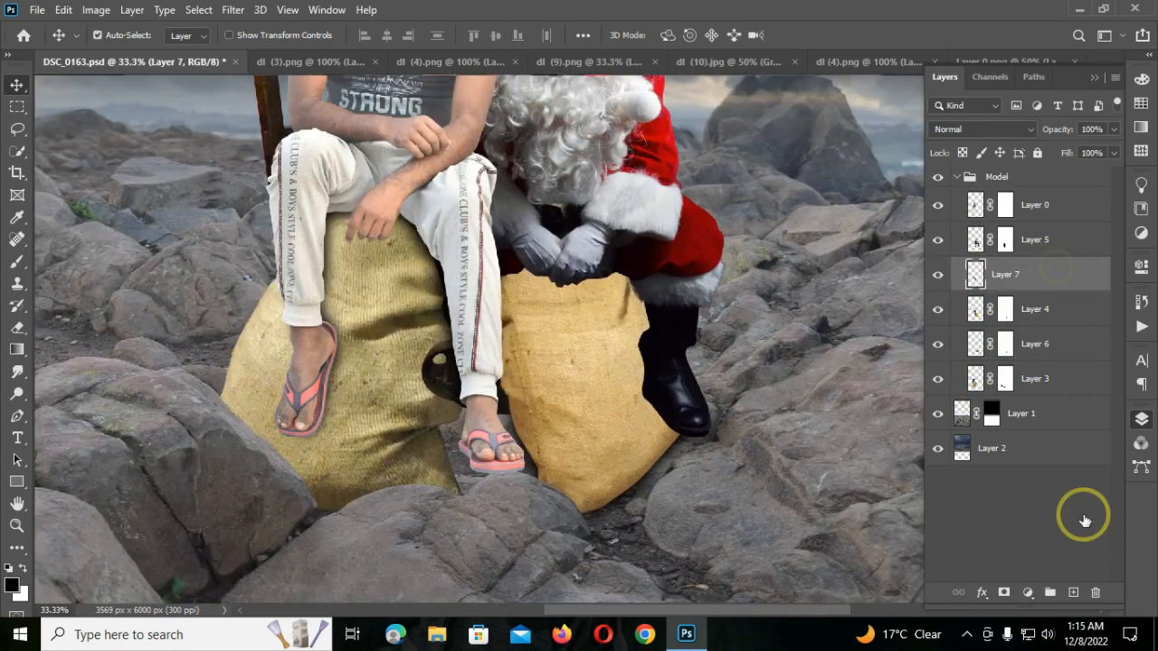
click(1073, 592)
- Paint a soft black shadow on the second sack along Santa's leg and boot with a brush of about 175 px
click(17, 261)
key(bracketleft)
key(bracketleft)
mouse_move(663, 297)
mouse_down()
mouse_move(660, 394)
mouse_move(706, 425)
mouse_up()
key(ctrl+minus)
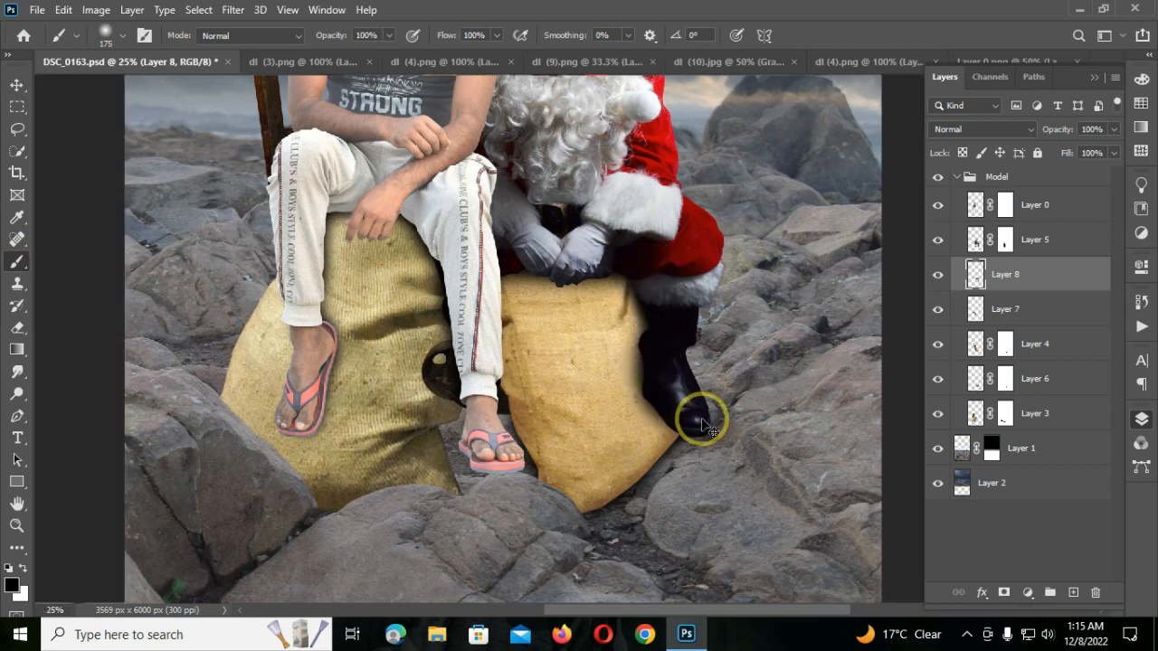
key(ctrl+minus)
key(ctrl+minus)
click(17, 86)
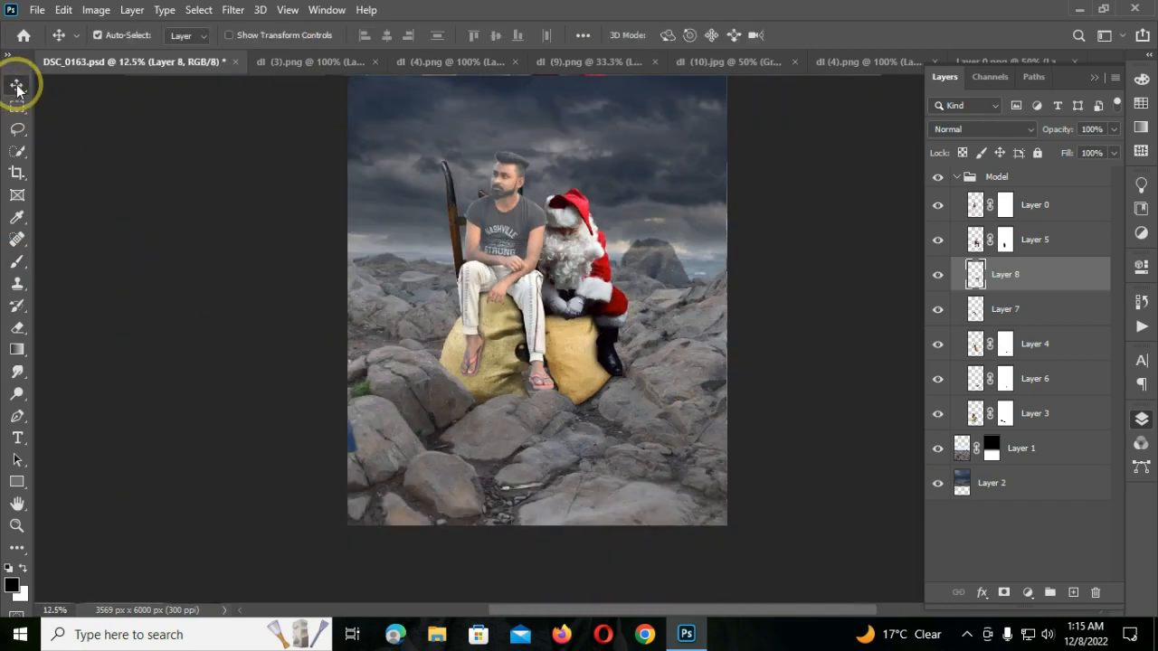
- Adjust the basic tone and presence settings of the man's layer in the Camera Raw filter, with a zoomed before/after comparison
click(975, 206)
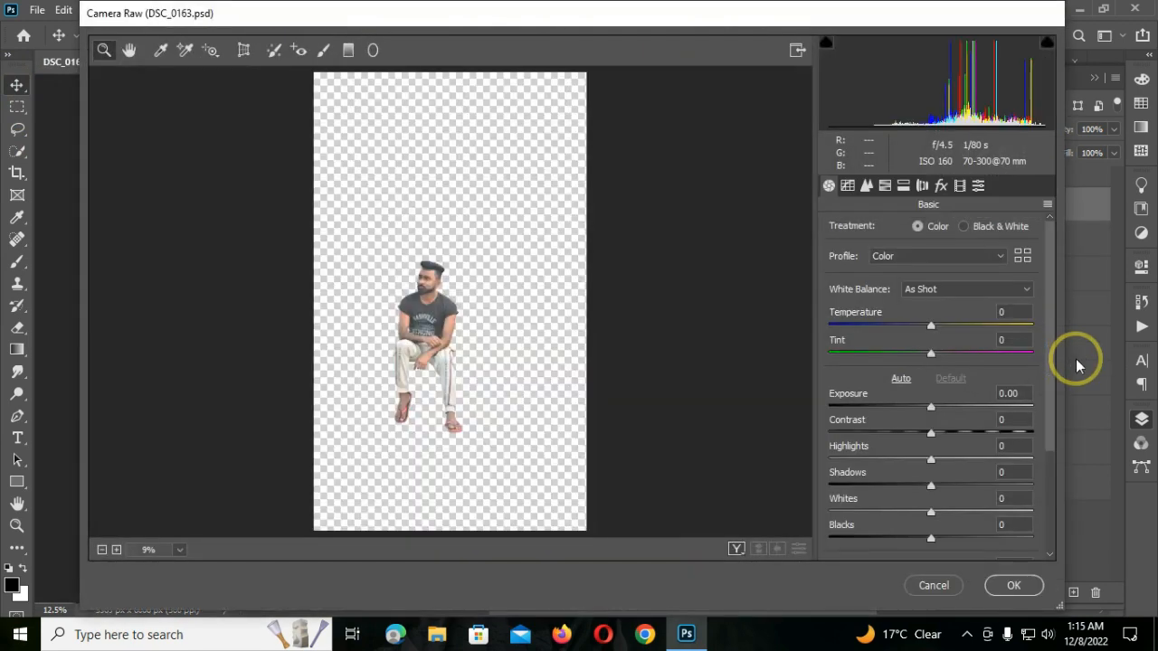
click(736, 549)
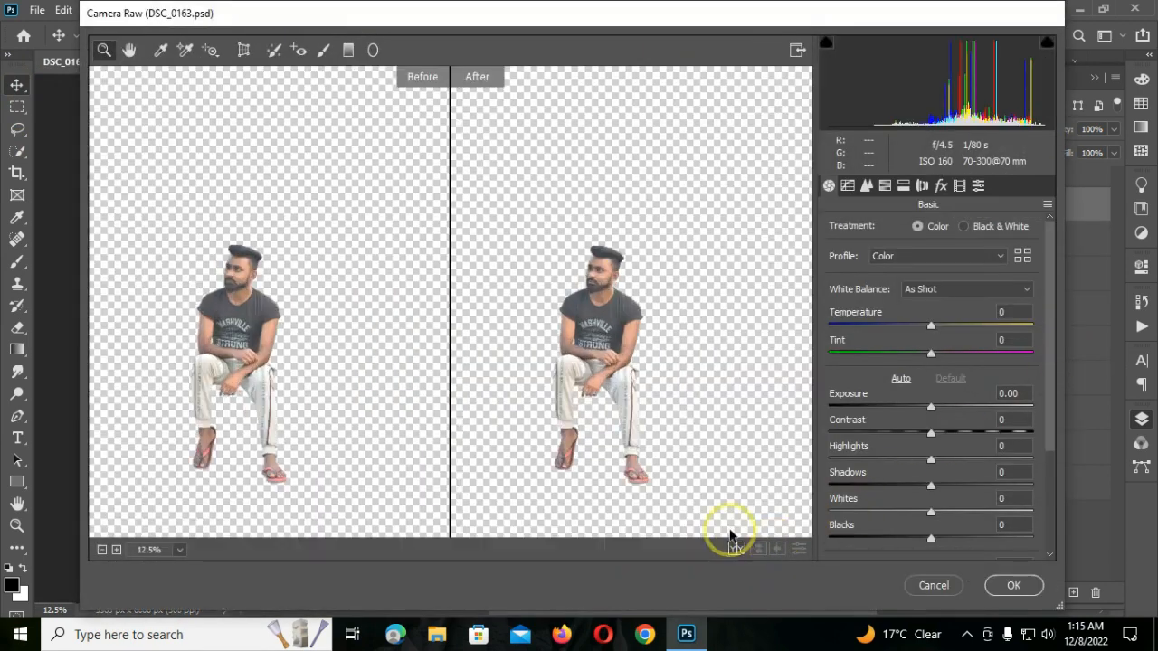
click(666, 401)
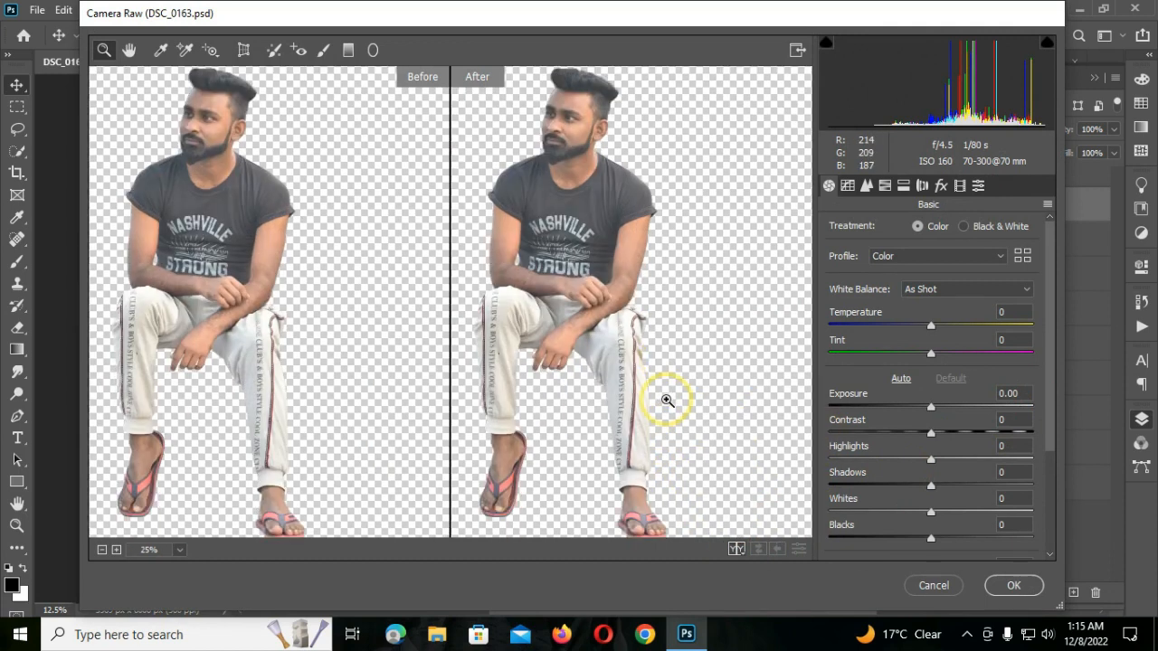
drag(873, 419, 891, 530)
scroll(889, 507, down, 3)
drag(888, 445, 894, 444)
click(890, 538)
- Set the Aquas and Blues saturation to -100 in Camera Raw and apply the filter to the man's layer
click(886, 185)
drag(896, 439, 832, 407)
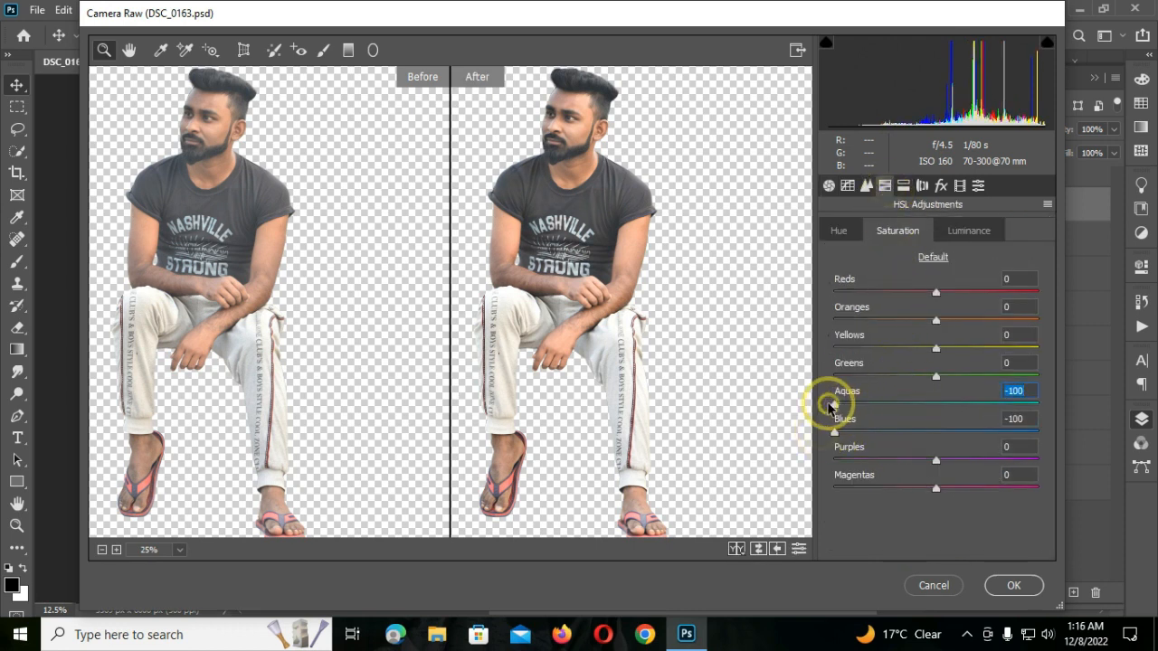
click(1013, 585)
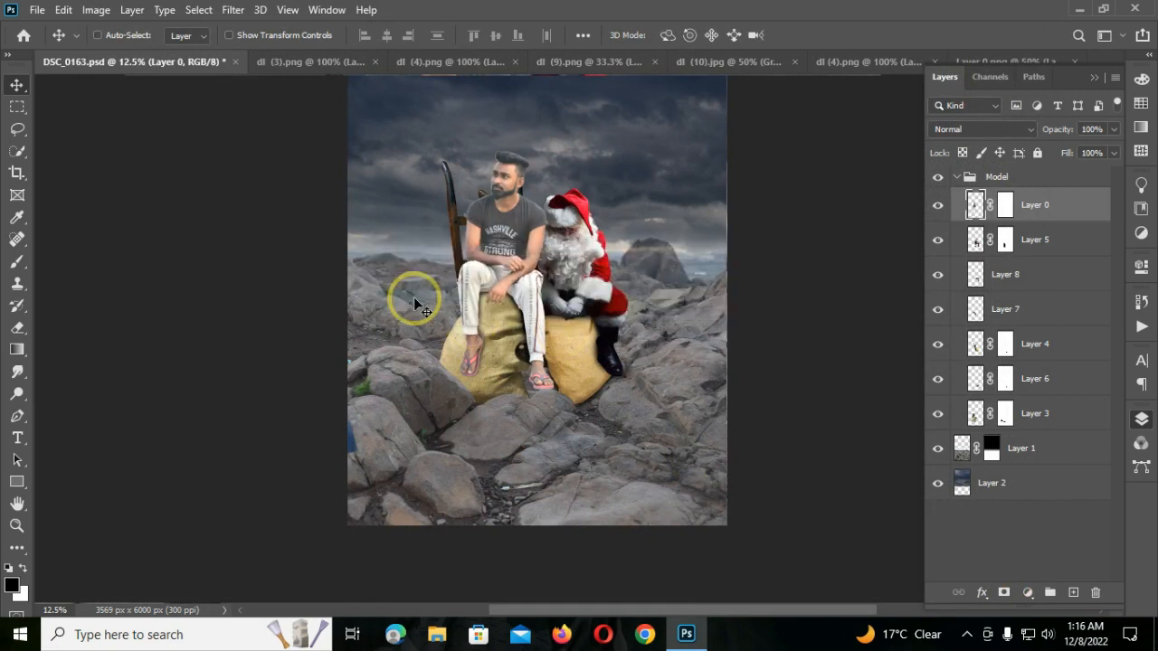
- Add a Selective Color adjustment clipped to the man's Layer 0 and set Black to +12% for the Blacks
key(ctrl+plus)
scroll(414, 304, up, 3)
key(ctrl+plus)
key(ctrl+plus)
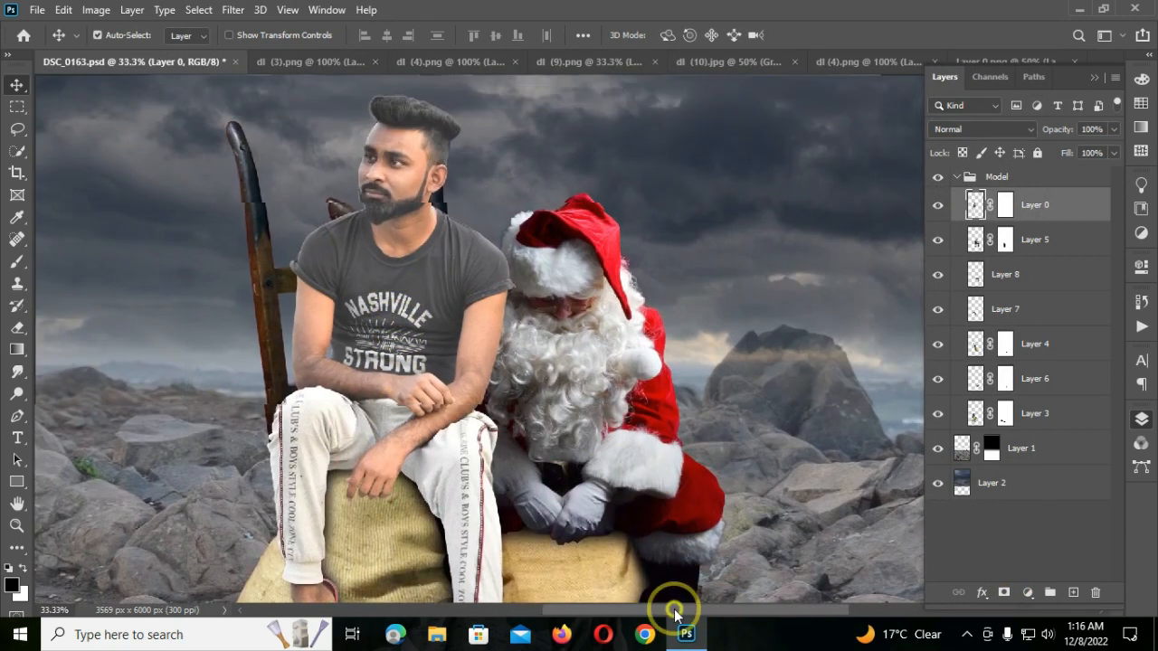
click(674, 612)
click(1025, 594)
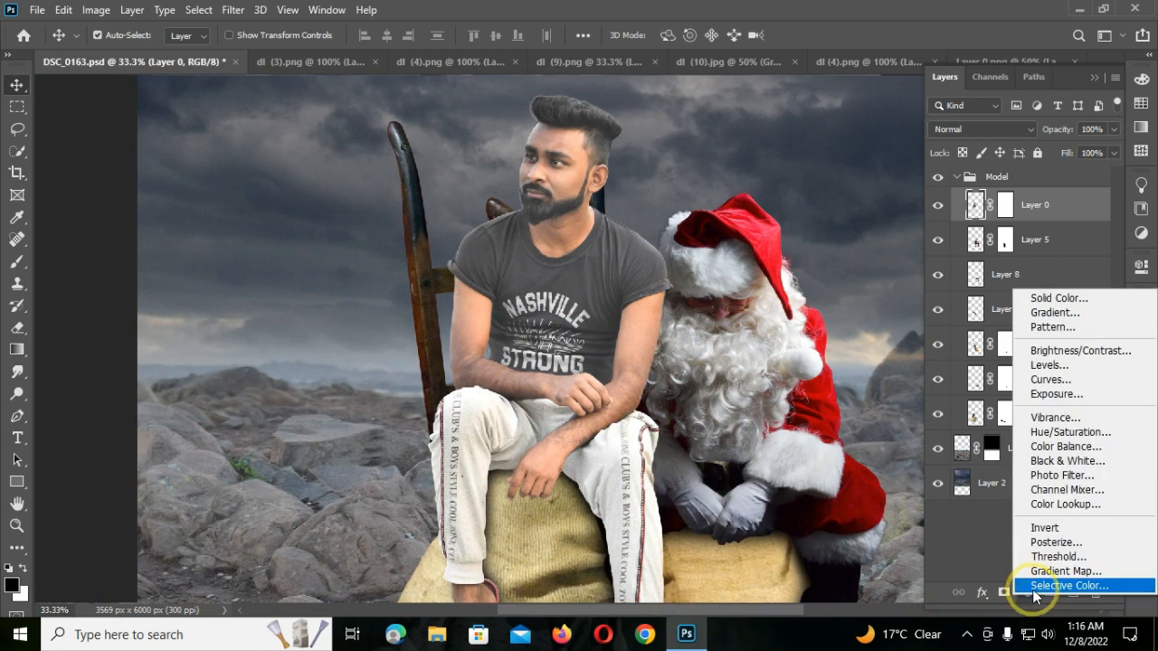
click(1031, 589)
click(1008, 337)
click(999, 457)
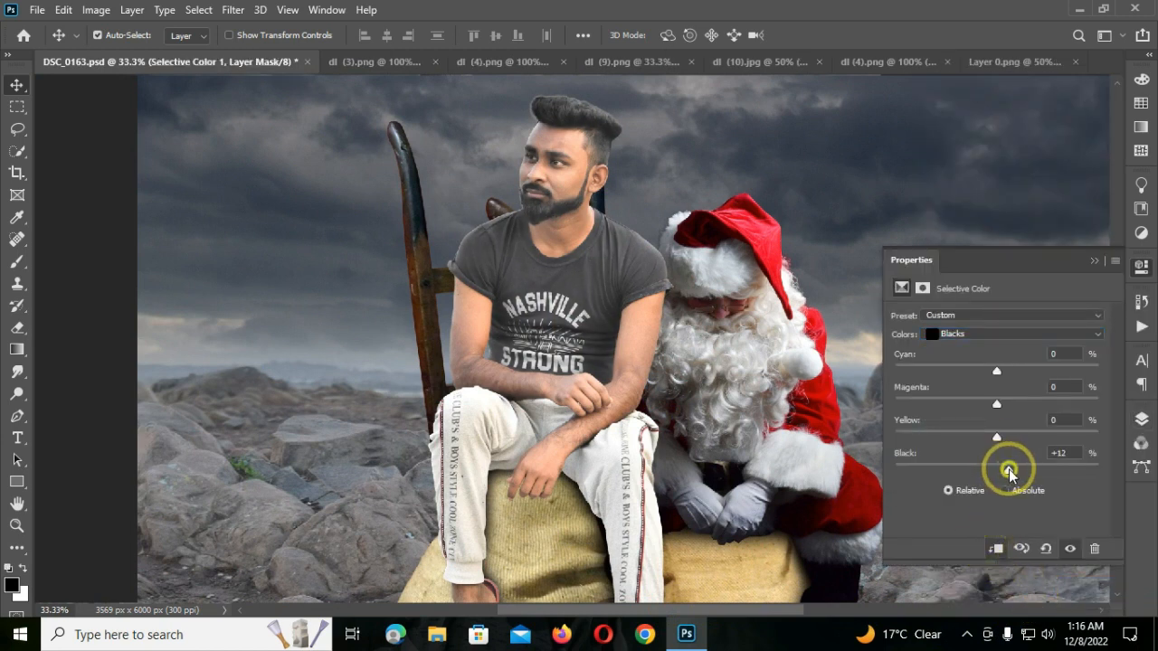
click(1094, 262)
click(1141, 418)
- Darken the man's T-shirt on Layer 0 with the Burn tool at Midtones, 23% exposure and a brush of about 90 px
click(975, 240)
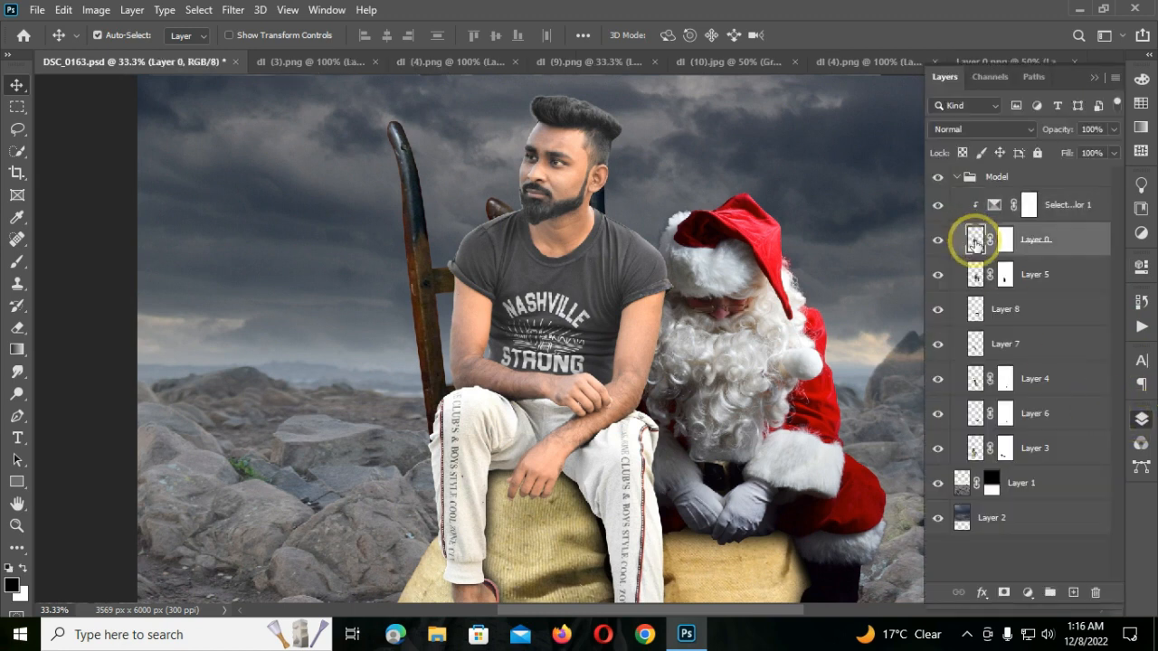
right_click(17, 393)
click(77, 416)
mouse_move(485, 254)
mouse_down()
mouse_move(538, 309)
mouse_move(578, 282)
mouse_move(523, 297)
mouse_move(625, 224)
mouse_move(652, 253)
mouse_move(567, 350)
mouse_move(549, 321)
mouse_move(507, 347)
mouse_move(591, 355)
mouse_move(461, 252)
mouse_move(501, 220)
mouse_move(563, 283)
mouse_move(529, 280)
mouse_move(618, 229)
mouse_move(654, 249)
mouse_move(561, 332)
mouse_move(516, 336)
mouse_move(590, 347)
mouse_move(522, 281)
mouse_move(503, 341)
mouse_up()
key(bracketleft)
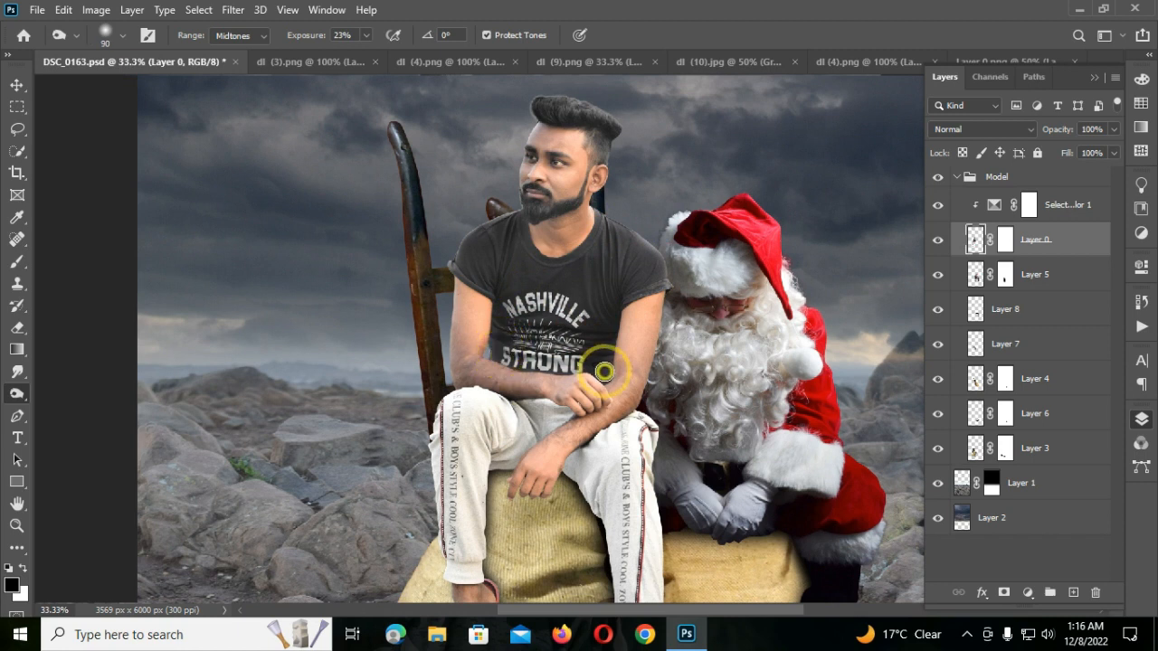
scroll(624, 366, down, 4)
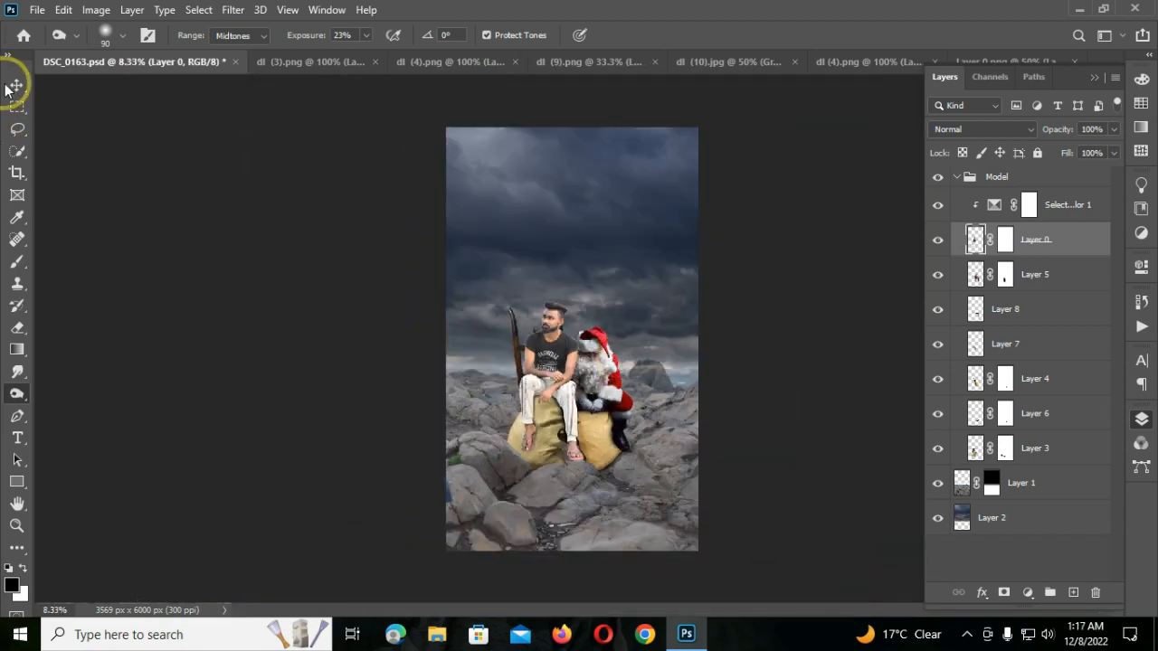
- Collapse the Model group, then group the rock and sky layers and name that group Bg
click(17, 85)
click(961, 179)
click(1031, 202)
shift+click(1031, 233)
key(ctrl+g)
double_click(1001, 198)
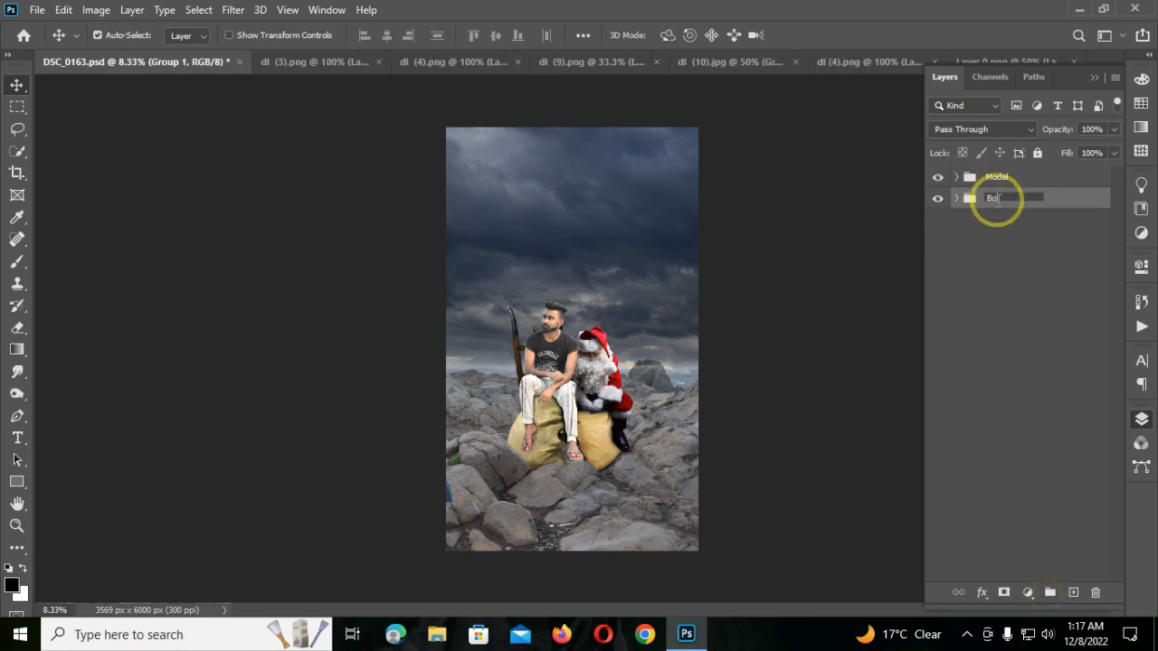
text(Bg)
key(Return)
- Bring the Christmas tree from dl (9).png into the composite, directly above Layer 1 in the Bg group
click(957, 198)
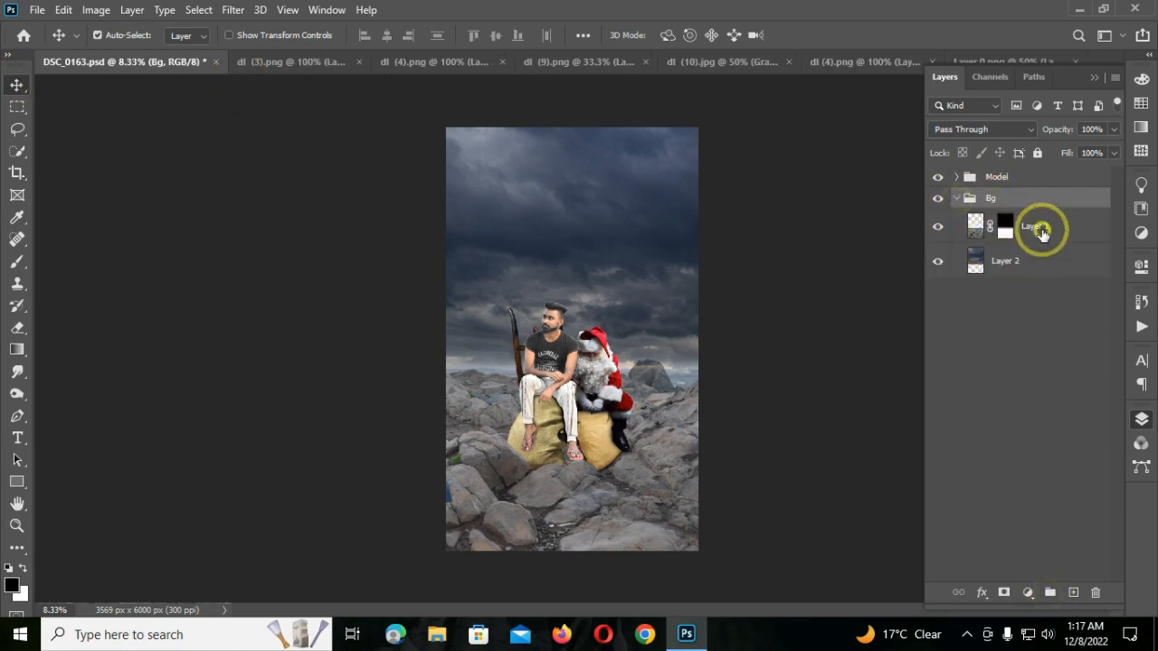
click(1036, 227)
click(326, 63)
click(423, 66)
click(535, 66)
drag(562, 264, 522, 230)
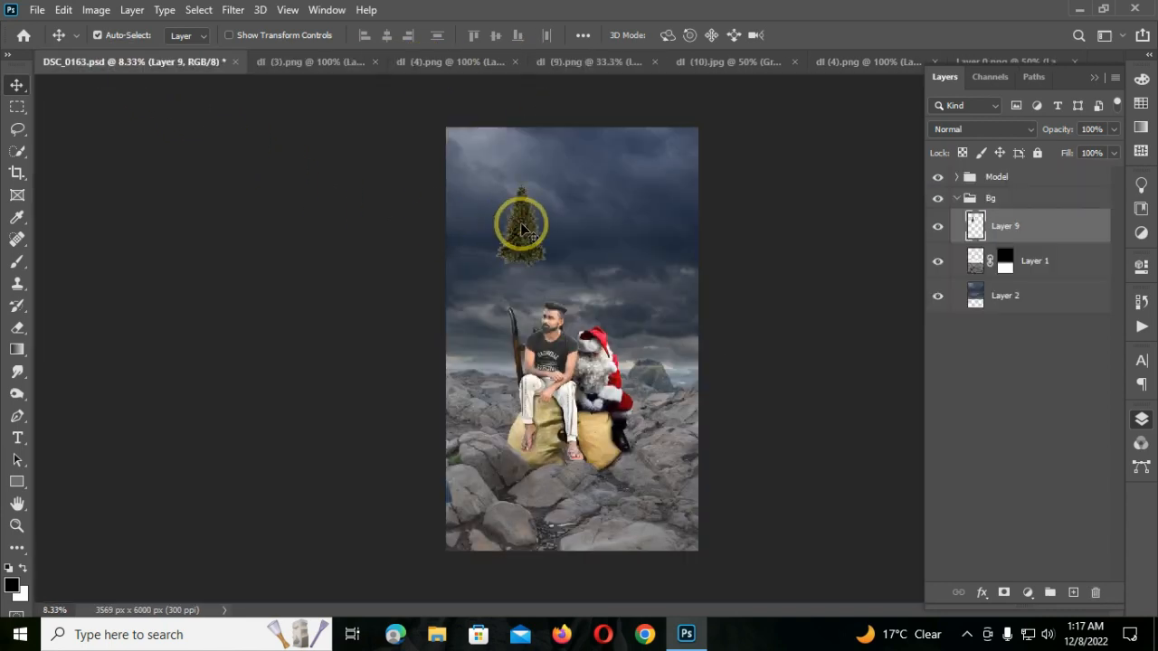
- Enlarge the Christmas tree and position it on the rocks beside the man, at the image's left edge
key(ctrl+t)
drag(547, 268, 500, 339)
drag(539, 241, 546, 216)
key(Return)
key(shift+Down)
key(Down)
- Duplicate the tree layer and move the copy out of the Bg group to above the Model group
key(ctrl+j)
drag(995, 229, 1023, 172)
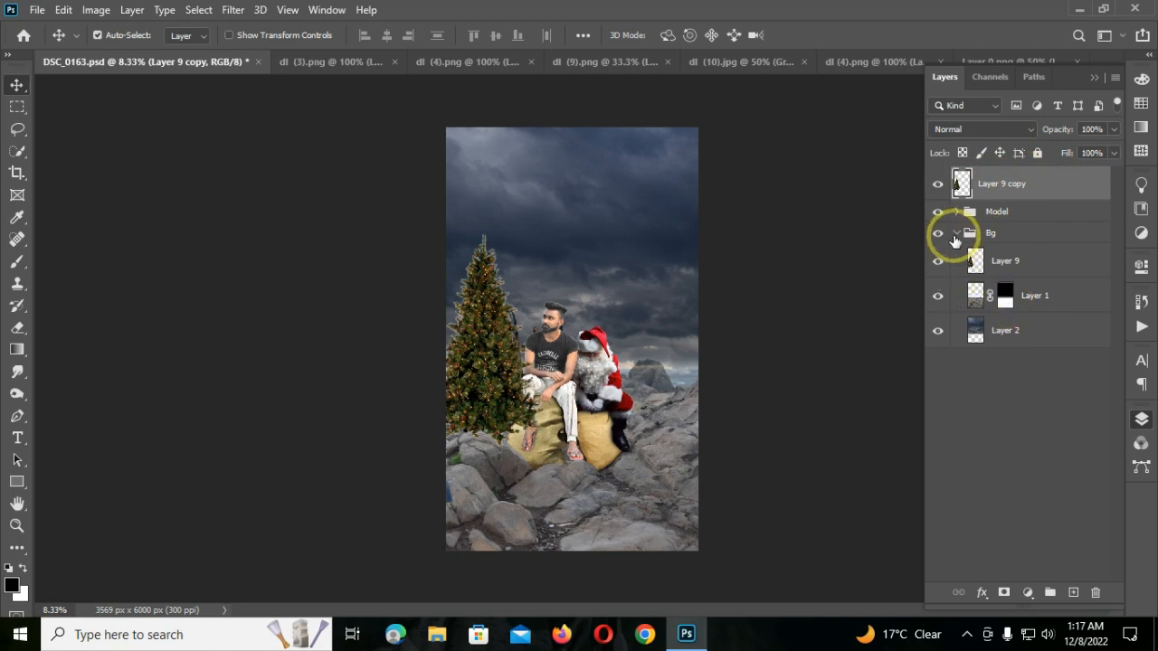
click(956, 235)
- Scale the tree copy to 166%, rotate it about 53.8° and place it across the image's lower-right foreground
key(ctrl+t)
drag(569, 199, 394, 101)
drag(373, 36, 429, 70)
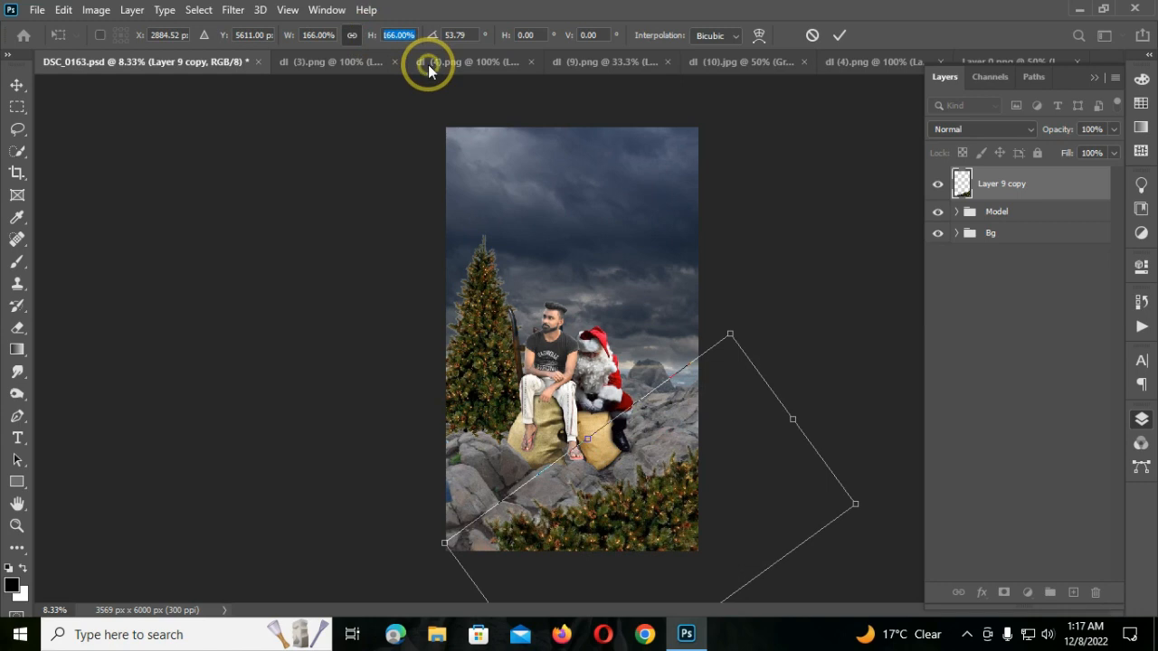
key(Return)
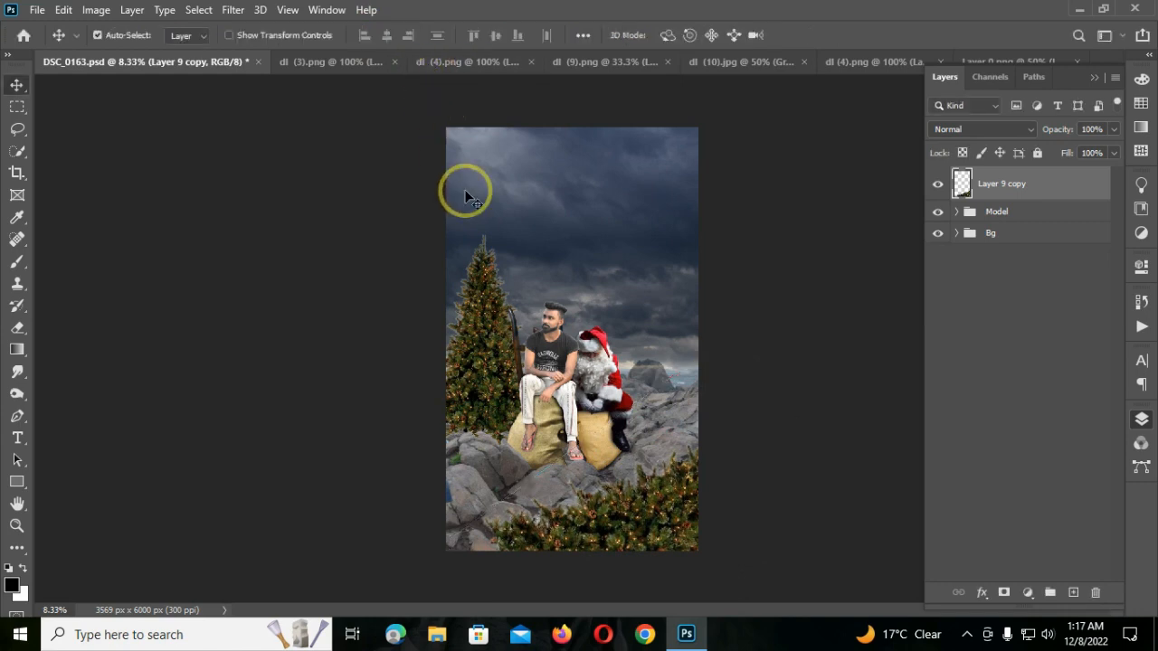
- Duplicate the foreground tree, flip the copy horizontally and place it across the image's lower-left foreground
key(ctrl+j)
key(ctrl+t)
right_click(589, 143)
click(624, 432)
drag(639, 484, 473, 486)
key(Return)
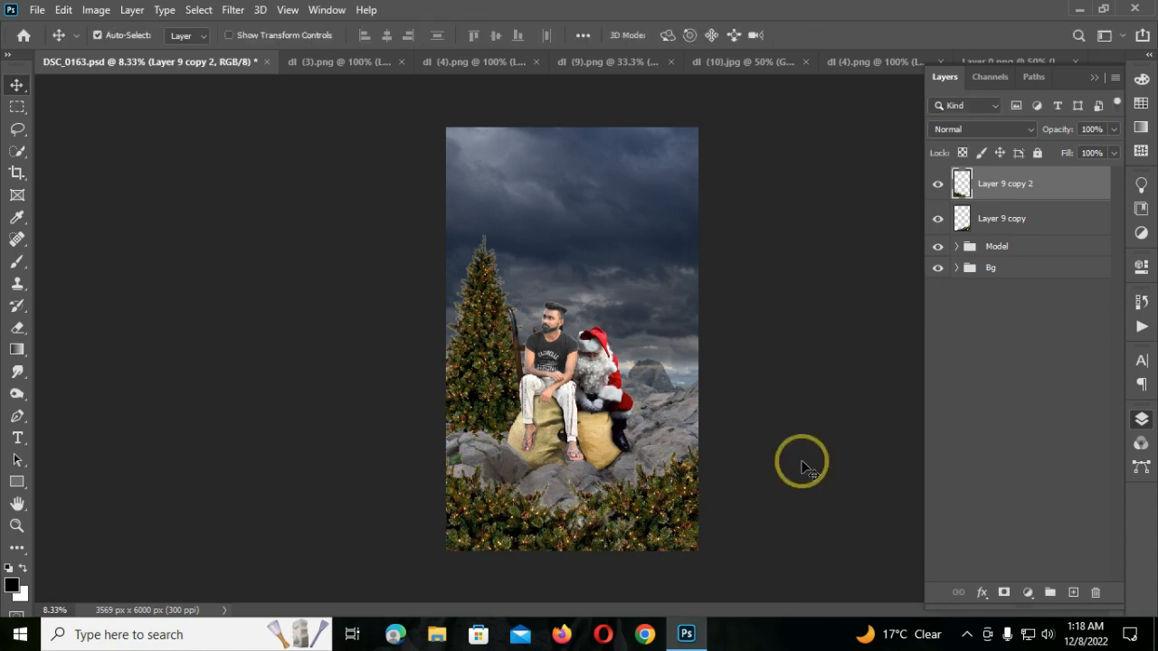
- Group the two foreground tree copies and name the group tree
shift+click(1018, 221)
click(1049, 593)
double_click(1002, 178)
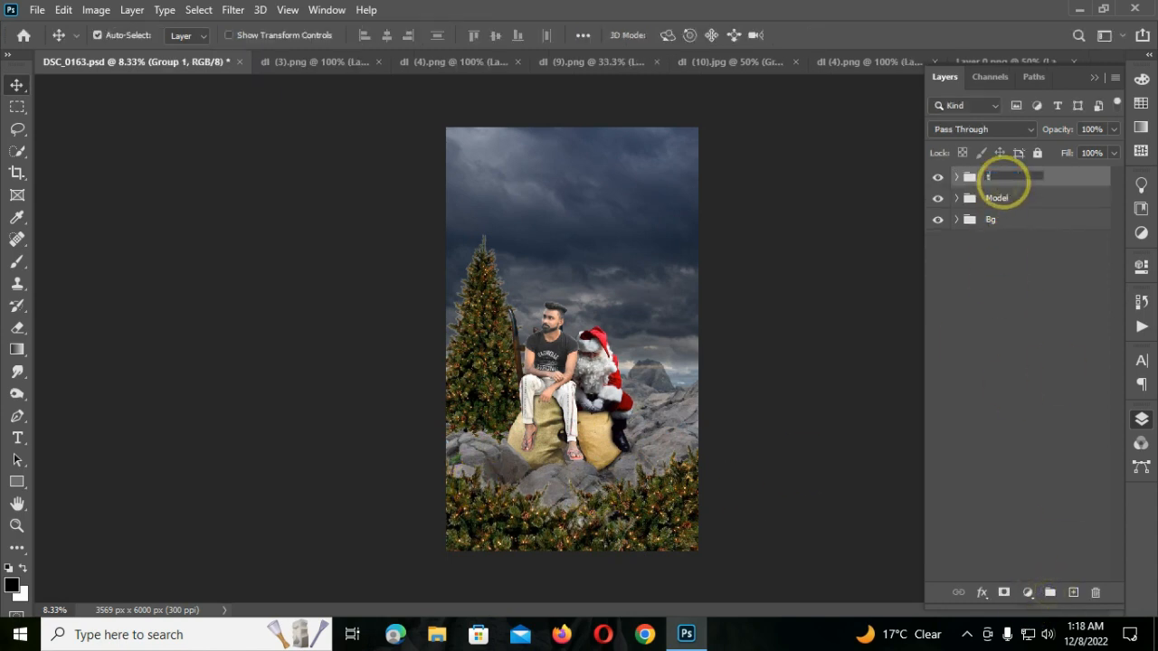
key(Return)
- Clip a Selective Color adjustment to Layer 9 in Bg, with Yellows at Cyan +93, Magenta +28 and Yellow -100
click(957, 220)
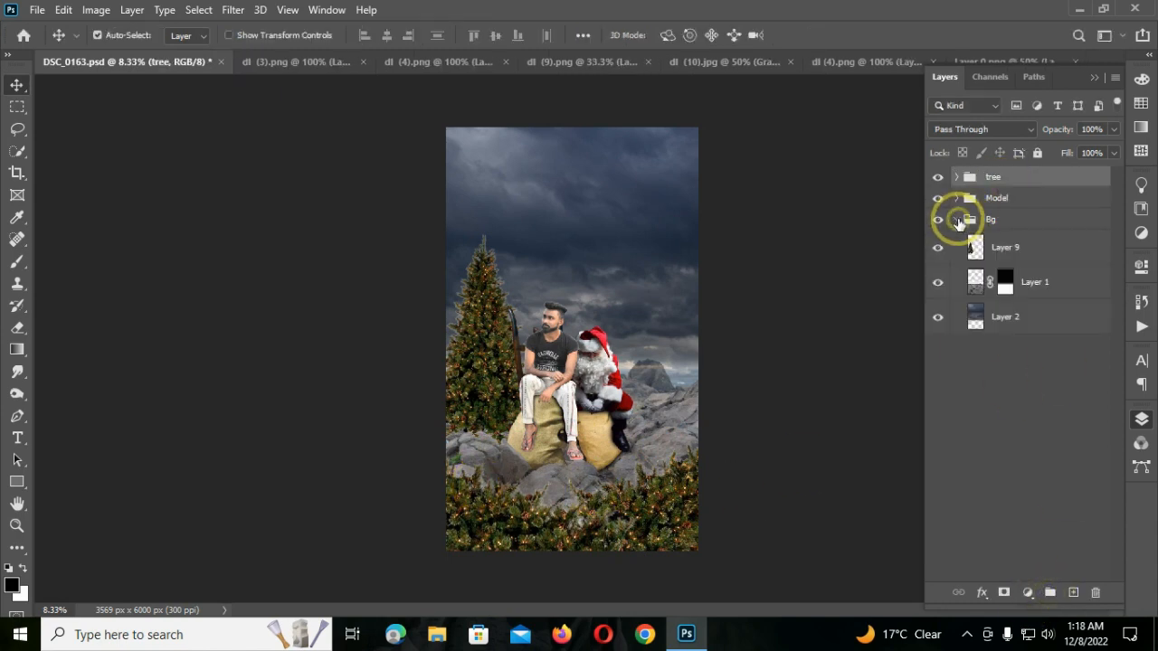
click(998, 242)
click(1028, 592)
click(1040, 604)
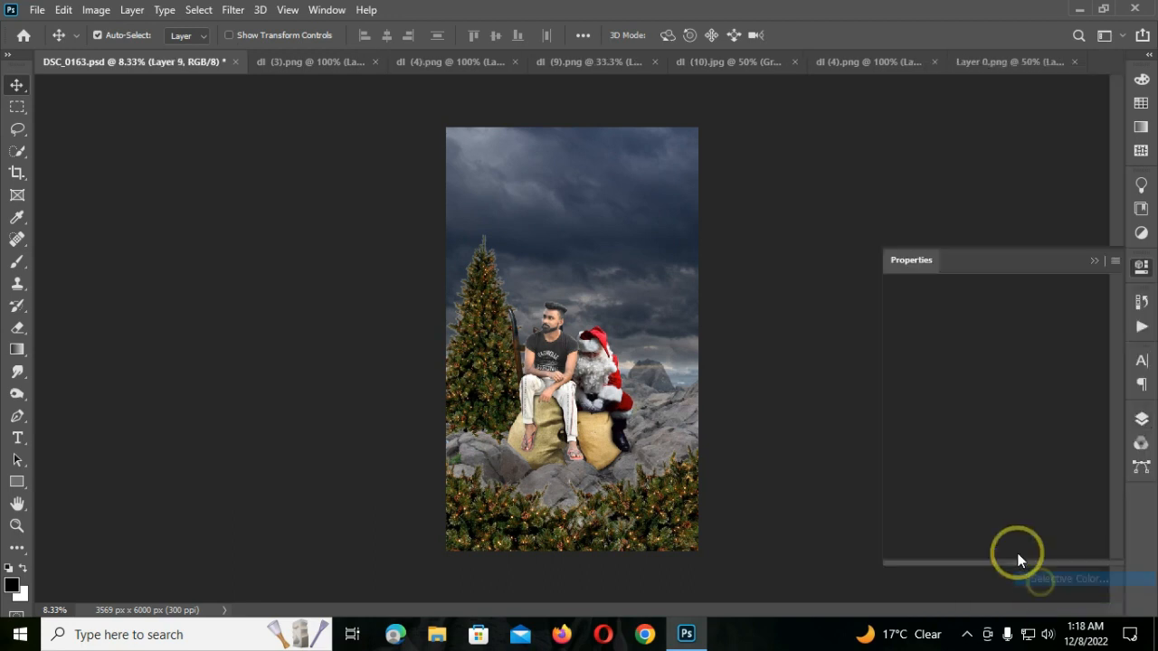
click(997, 334)
click(997, 353)
drag(996, 371, 1092, 372)
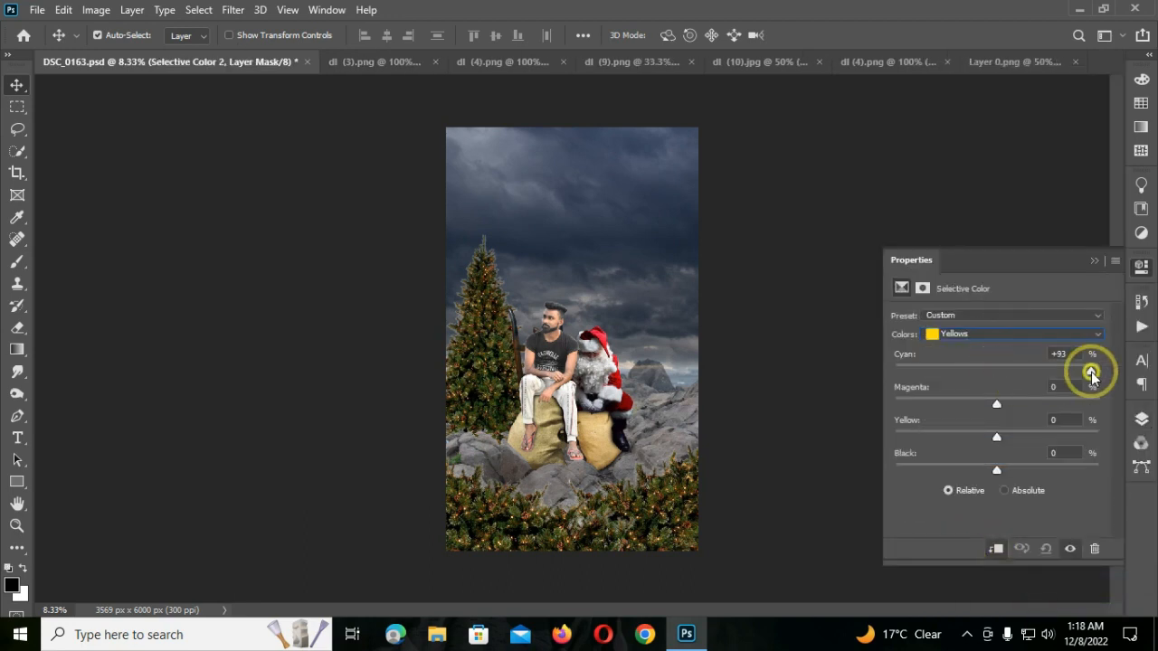
mouse_move(1030, 407)
mouse_down()
mouse_move(935, 406)
mouse_move(1027, 424)
mouse_up()
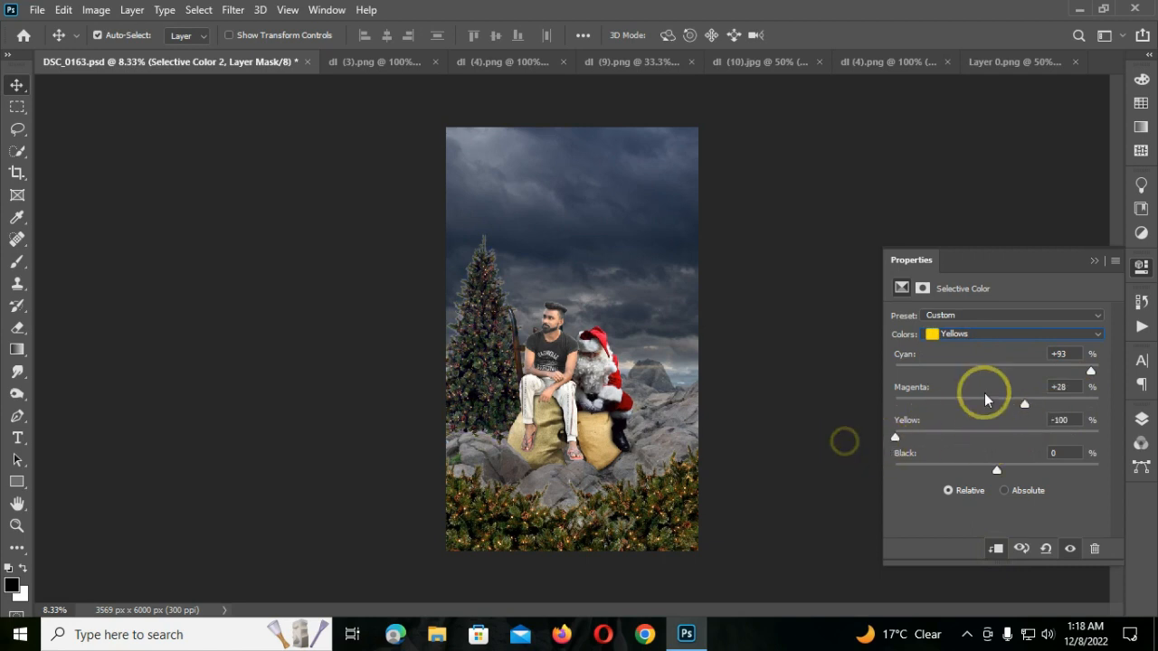
click(1094, 262)
click(1140, 421)
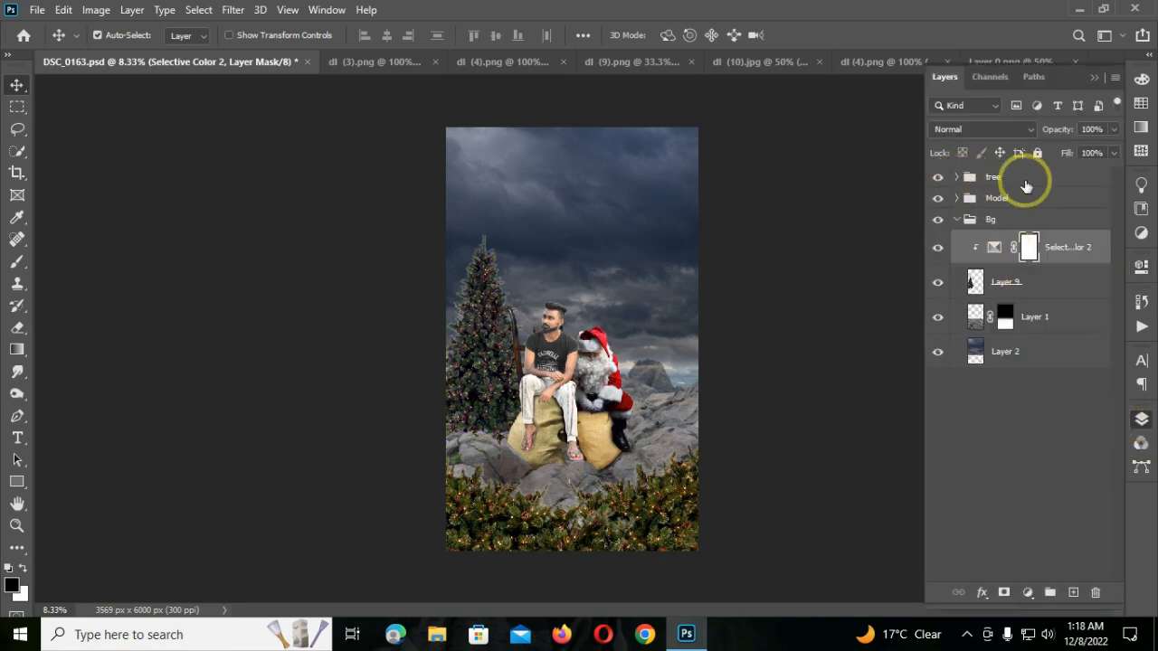
- Clip a Selective Color adjustment to the tree group, with Yellows at Cyan +100, Magenta +26 and Yellow -100
click(1027, 593)
click(1049, 579)
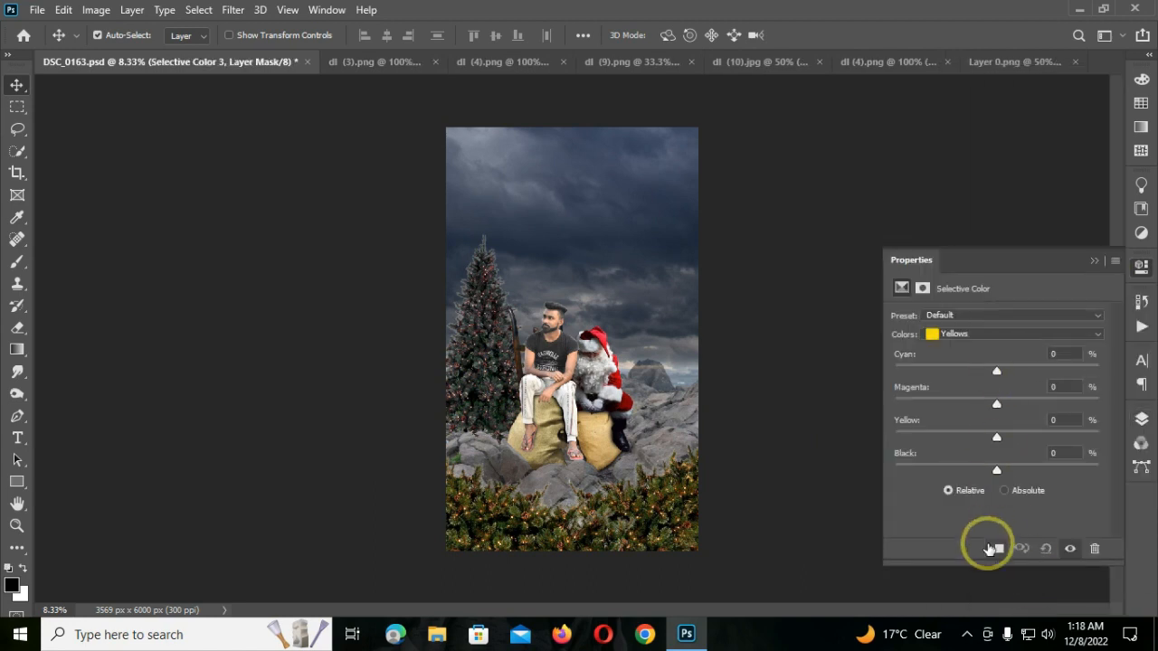
drag(998, 378, 1108, 378)
drag(996, 403, 957, 437)
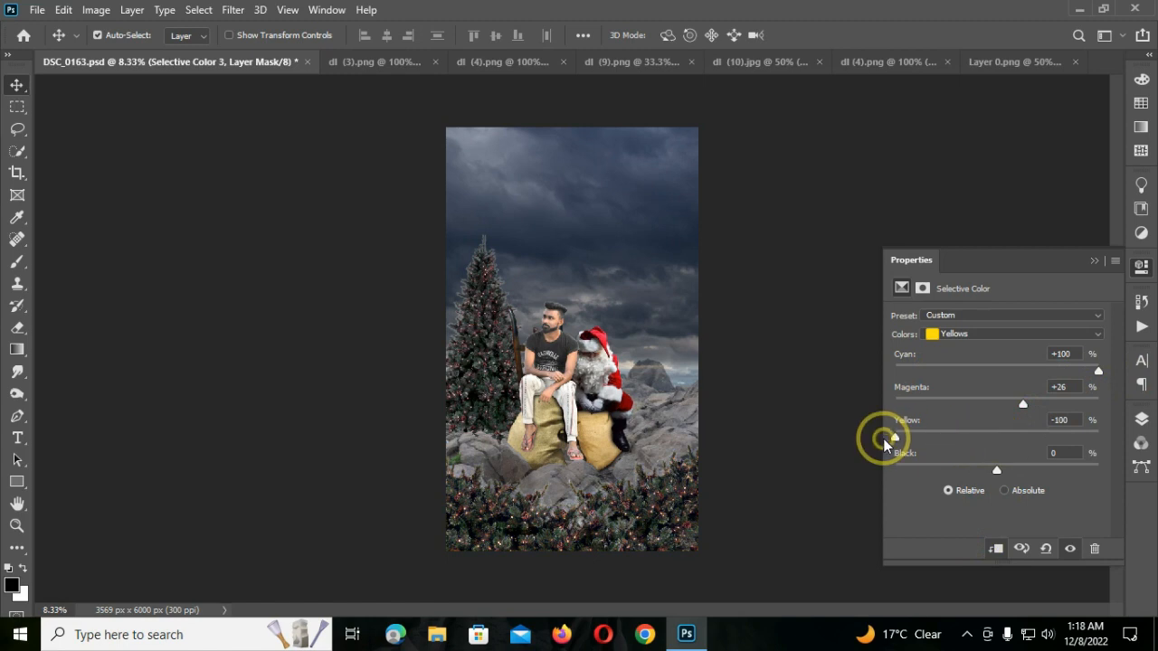
click(1092, 262)
click(1142, 419)
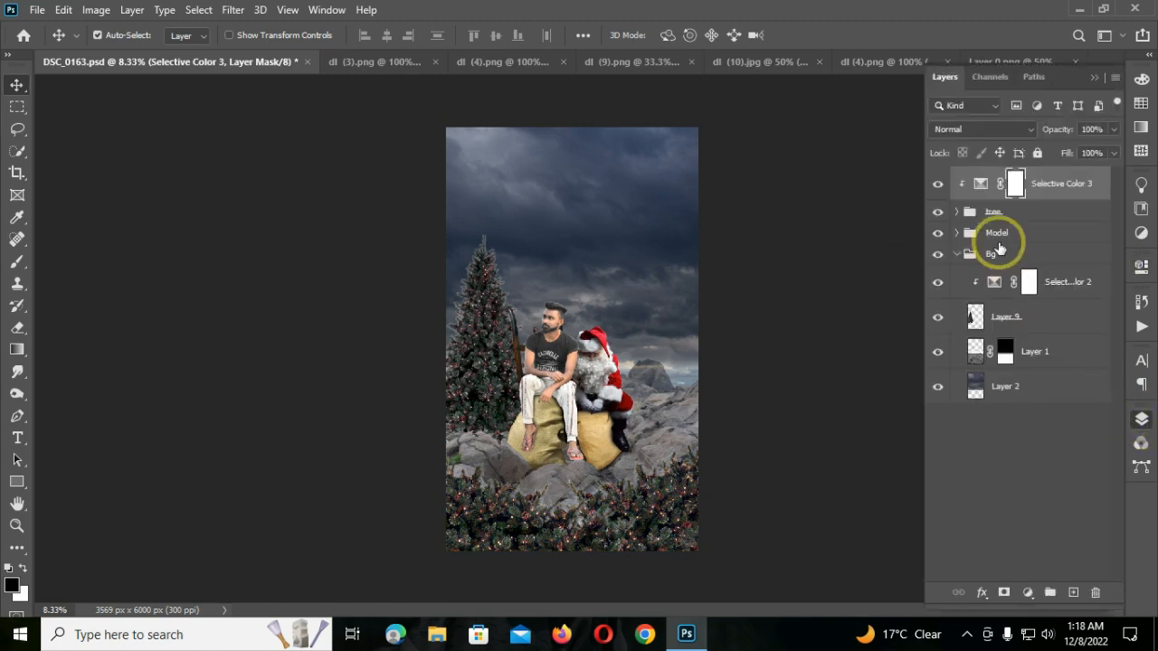
- Apply a Gaussian Blur with a radius of about 40 pixels to Layer 9 copy 2 in the tree group
click(958, 213)
click(1035, 247)
click(233, 10)
mouse_move(420, 208)
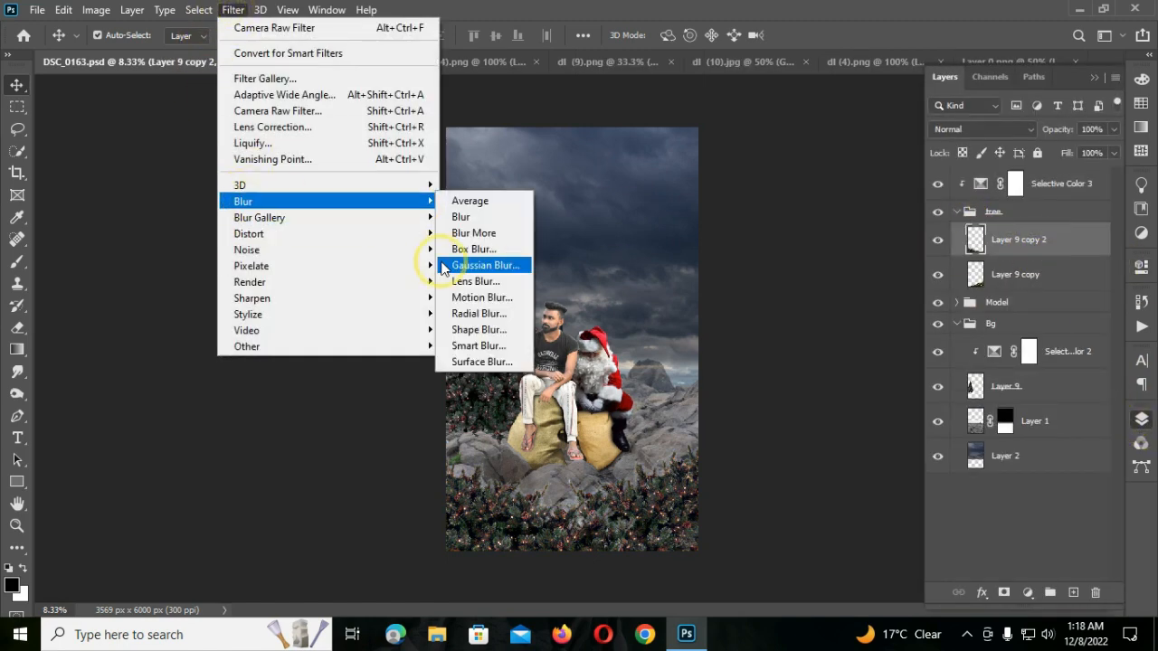
click(466, 227)
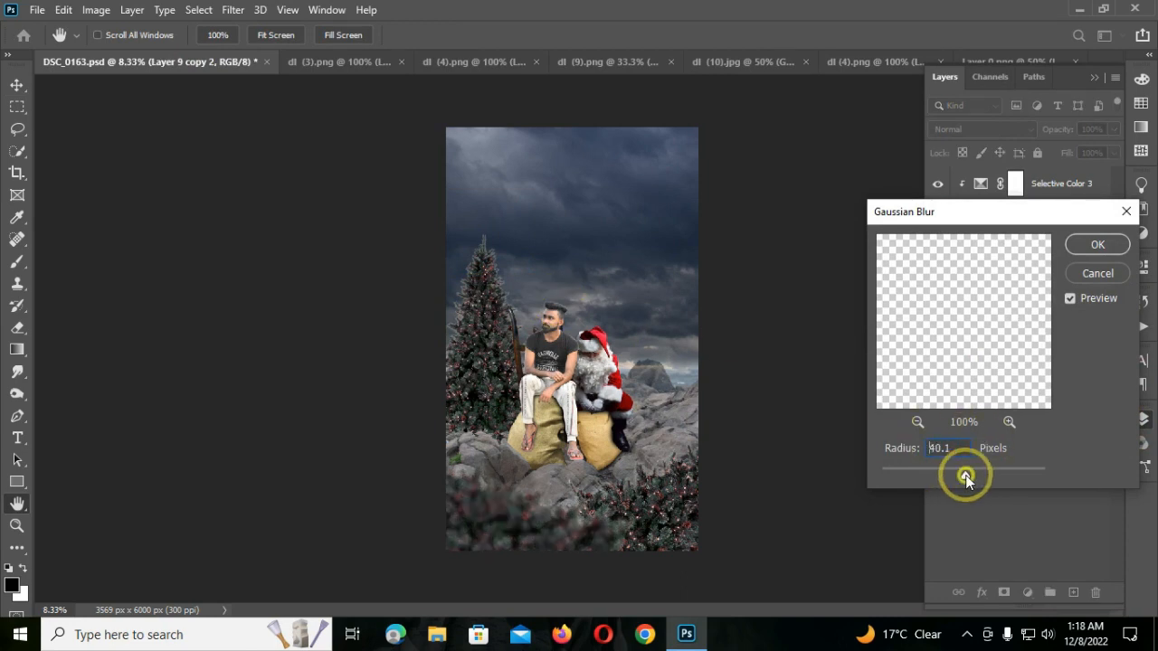
drag(958, 474, 964, 472)
click(1097, 244)
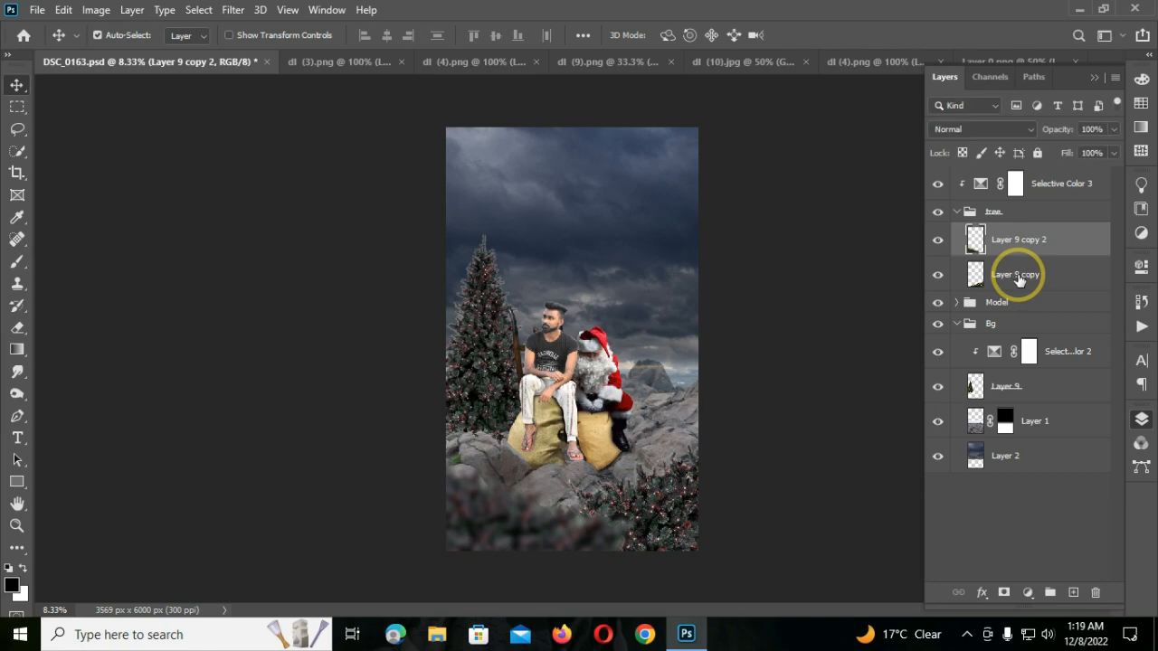
- Apply the same Gaussian Blur to Layer 9 copy, the other foreground tree
click(1018, 274)
click(232, 10)
mouse_move(421, 212)
click(488, 261)
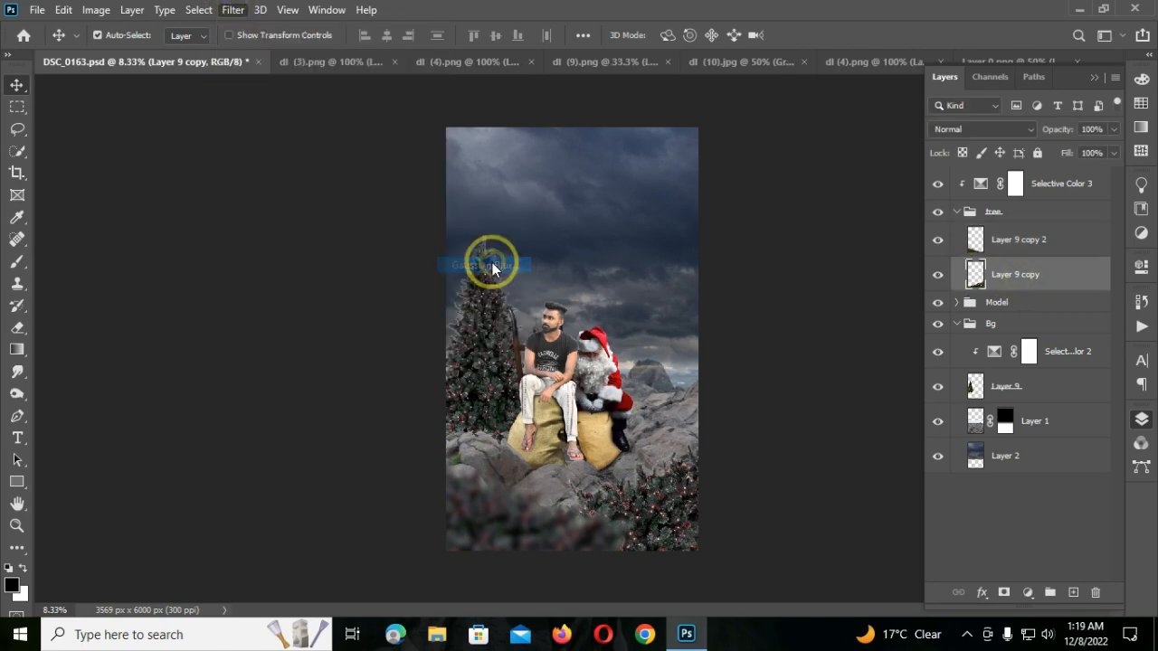
click(1094, 246)
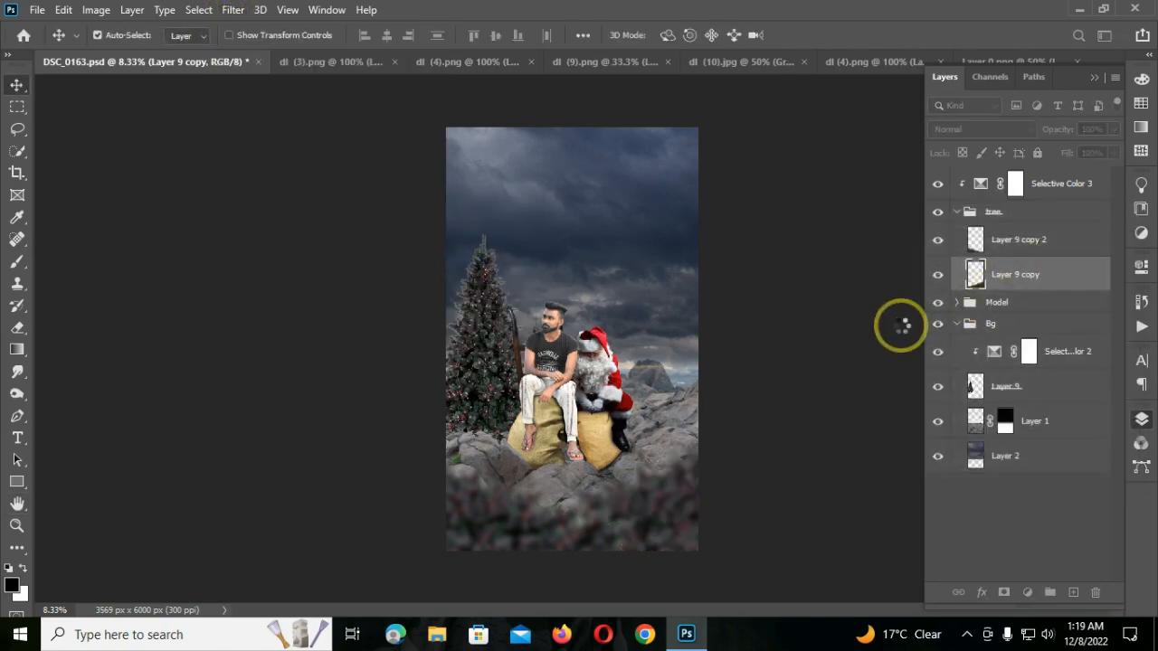
- Darken the rocks with a Levels adjustment clipped to Layer 1, with input black 18 and output levels 8 to 140
click(957, 212)
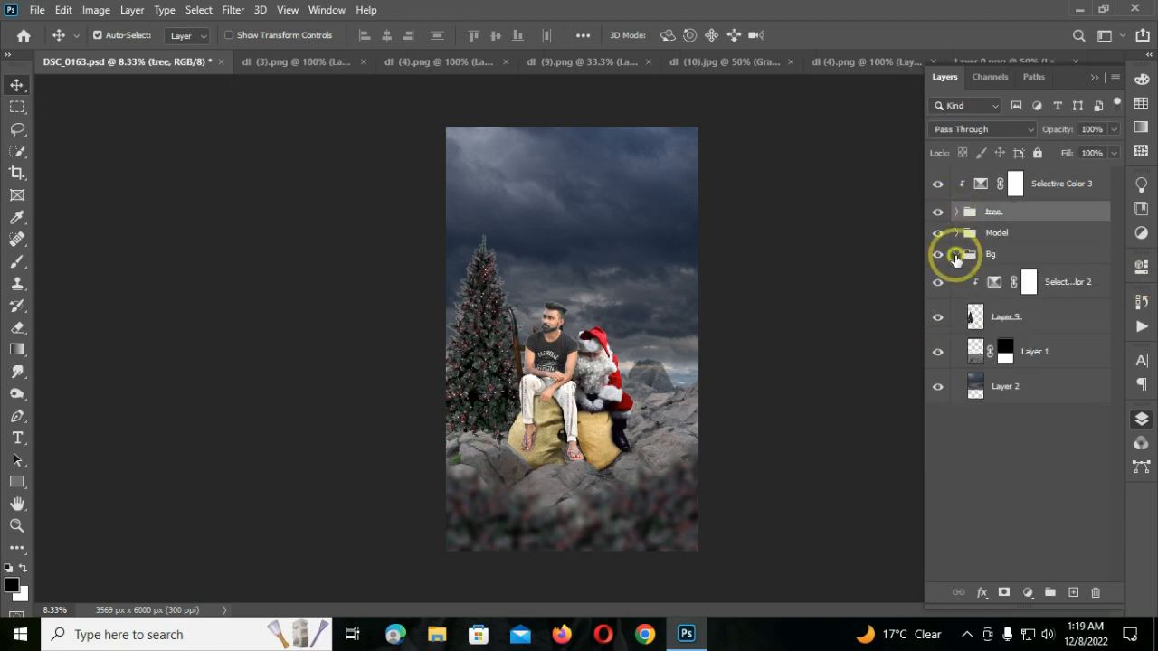
click(1040, 353)
click(1028, 592)
click(1065, 357)
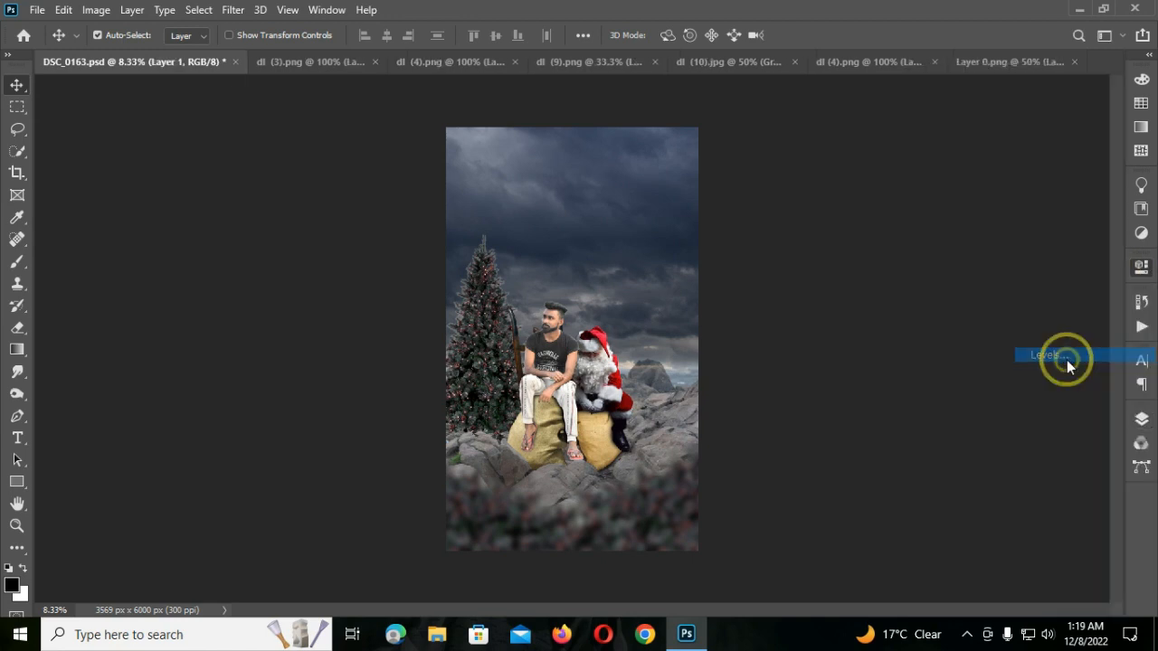
drag(1099, 488, 1015, 491)
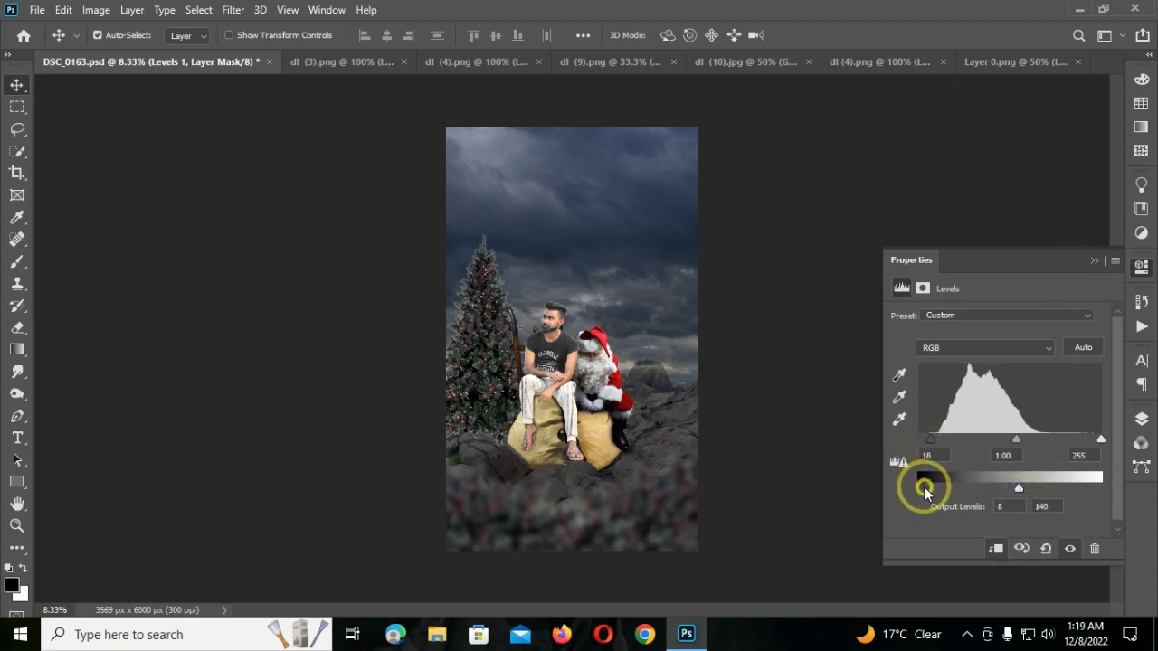
- Darken the sky with a Levels adjustment clipped to Layer 2, with the output white level at 198
click(1096, 262)
click(1140, 418)
scroll(687, 389, up, 1)
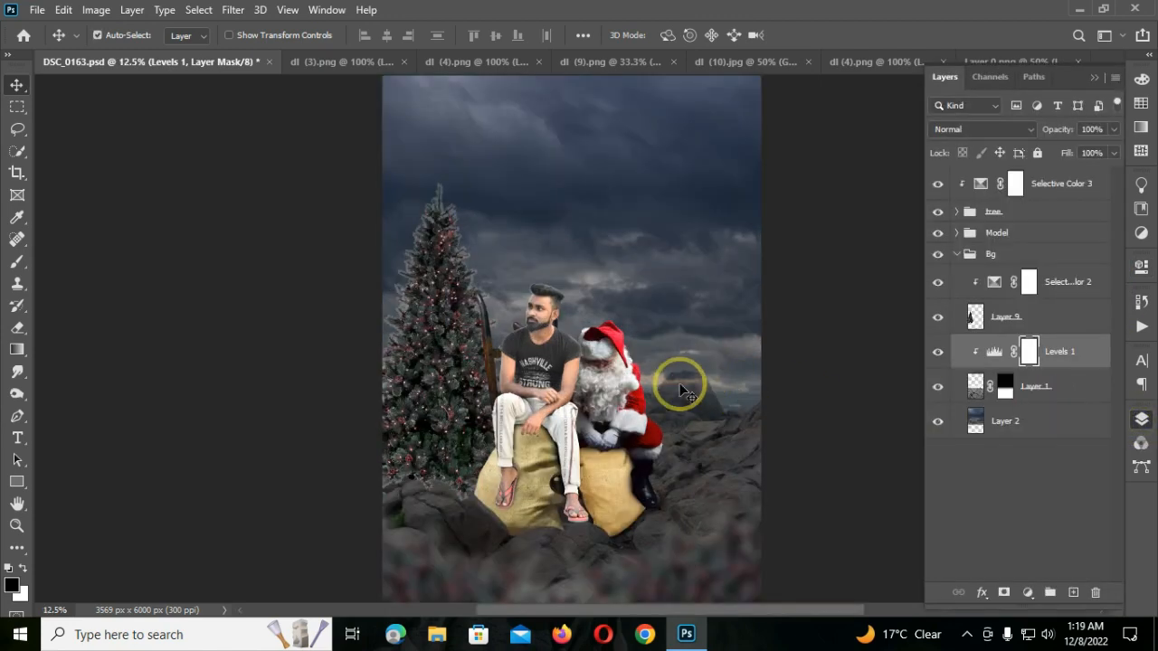
scroll(682, 389, down, 3)
click(1072, 431)
click(1028, 586)
click(1049, 367)
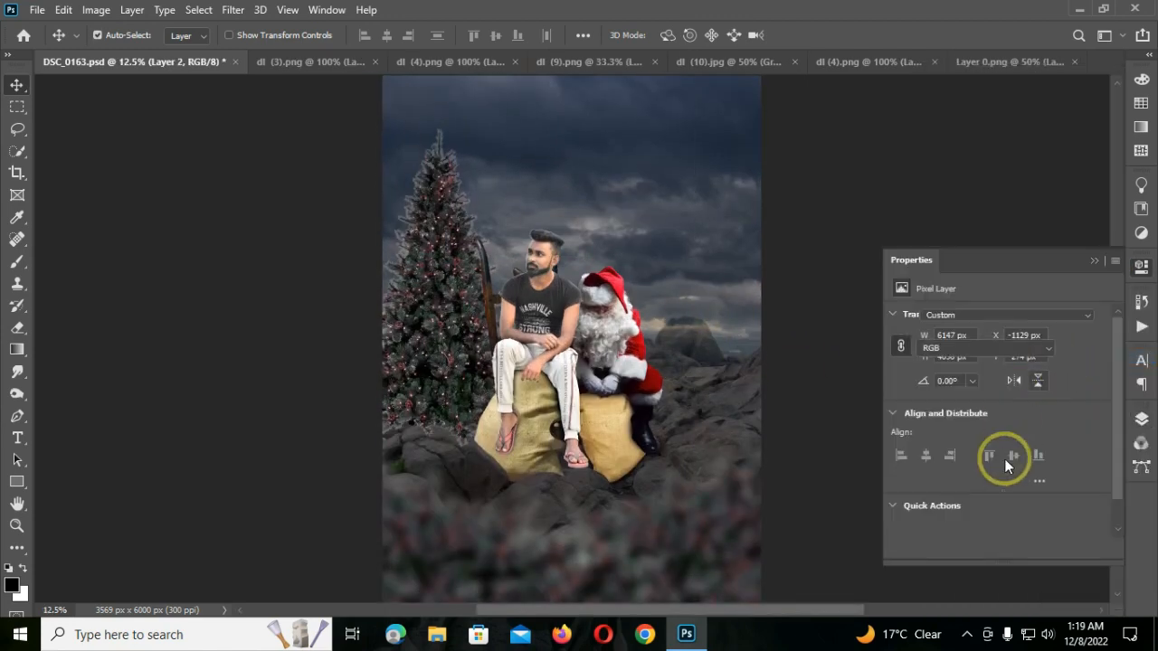
drag(1095, 489, 1063, 490)
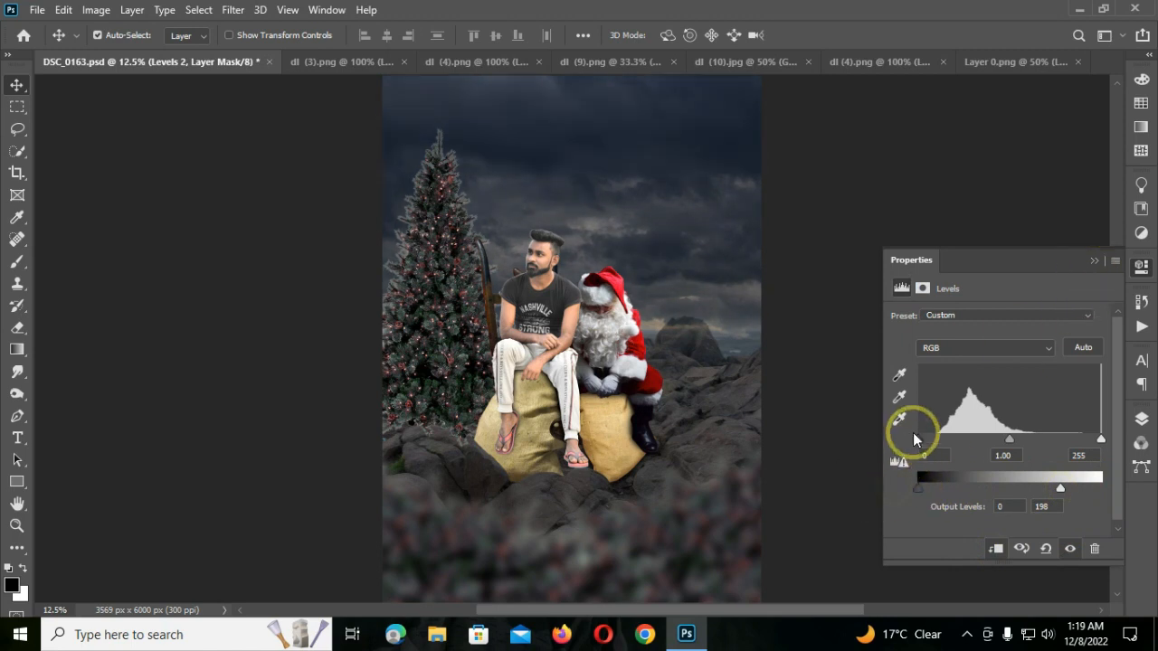
click(1097, 263)
key(ctrl+minus)
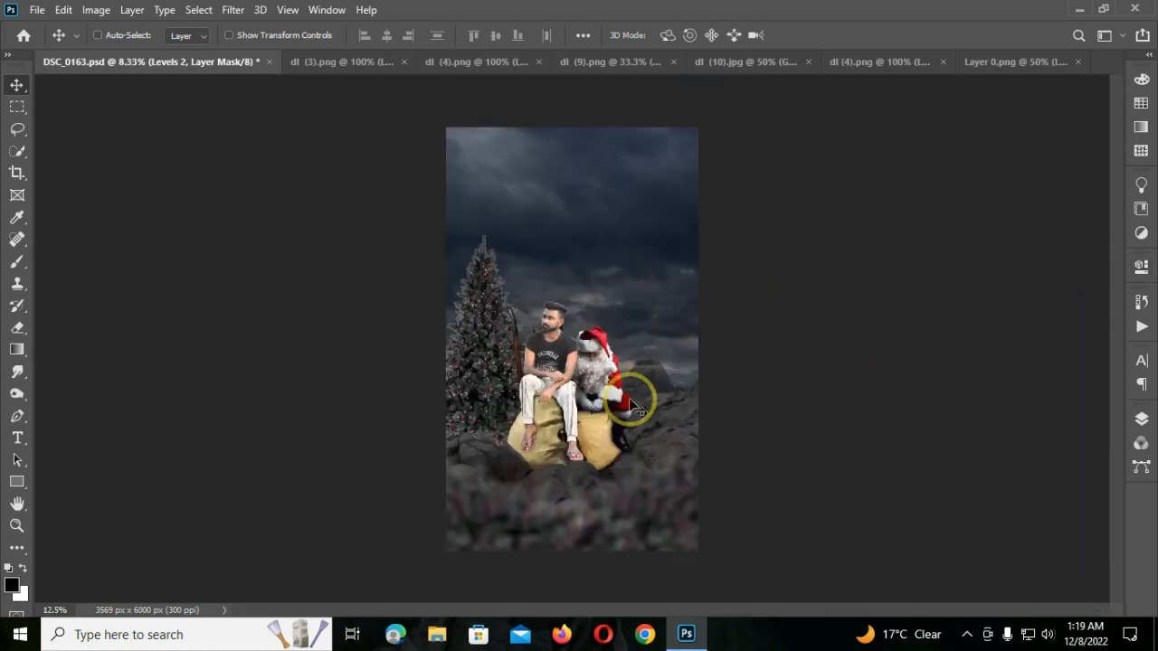
- Paint black on the Levels 1 mask over the rocks below the sacks, using a soft brush flattened to an ellipse at about 1700 px
key(ctrl+plus)
scroll(768, 420, down, 2)
click(1140, 420)
click(1058, 352)
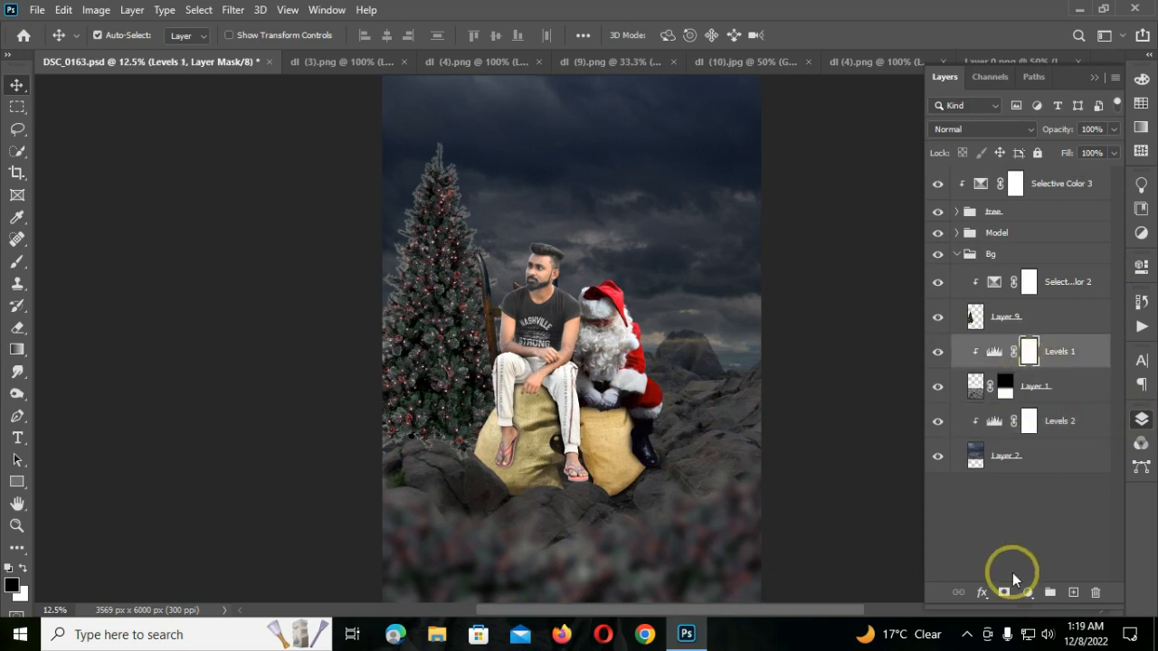
click(17, 262)
right_click(534, 231)
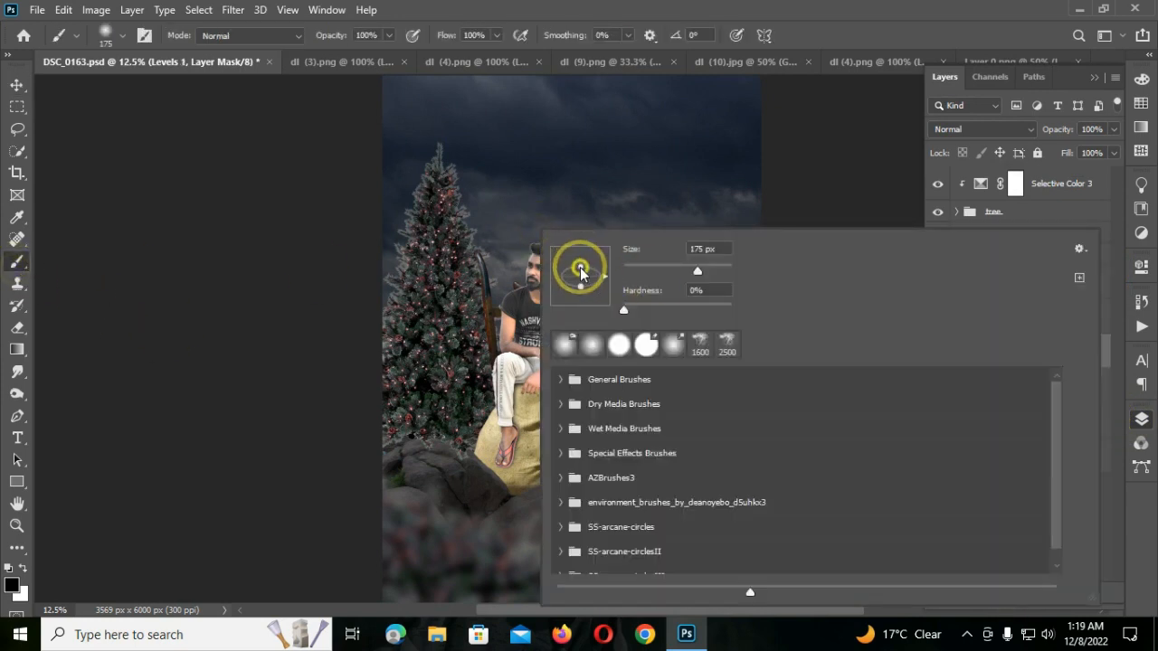
drag(579, 269, 580, 271)
click(692, 4)
key(bracketright)
key(bracketright)
key(bracketright)
key(bracketright)
key(bracketright)
key(bracketright)
key(bracketright)
key(bracketright)
drag(648, 463, 541, 486)
mouse_move(500, 450)
mouse_down()
mouse_move(667, 470)
mouse_move(620, 450)
mouse_move(638, 451)
mouse_move(516, 473)
mouse_up()
- Restore the brush to a round tip and reduce its size to 600 px
key(ctrl+minus)
right_click(552, 262)
drag(598, 298, 596, 388)
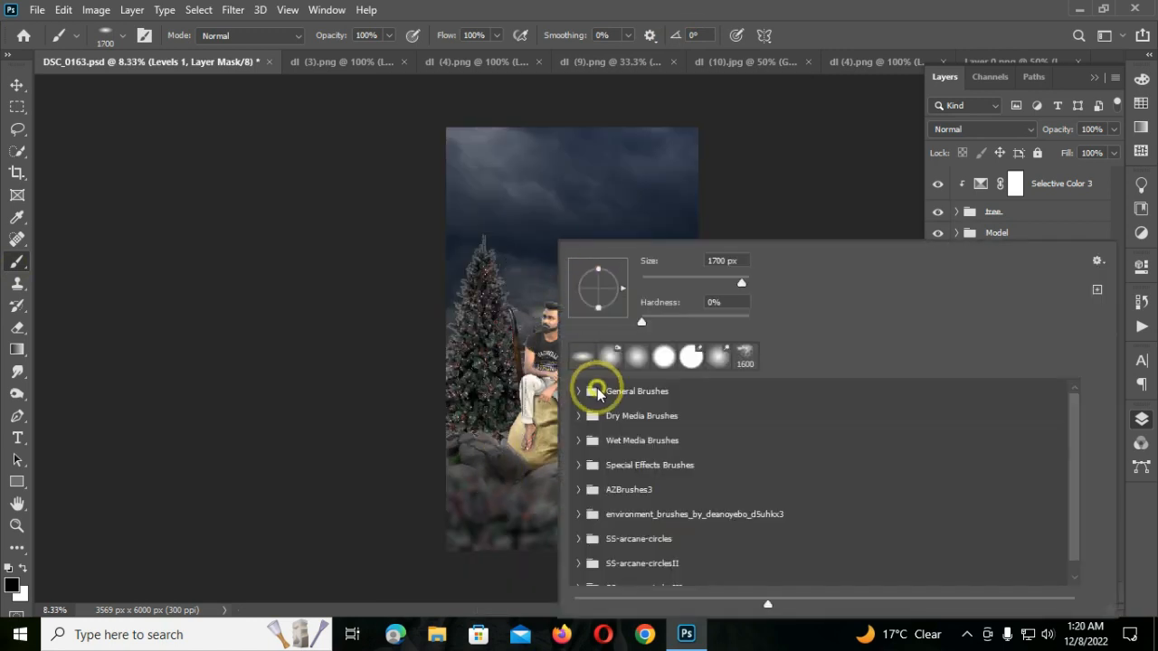
click(657, 26)
key(bracketleft)
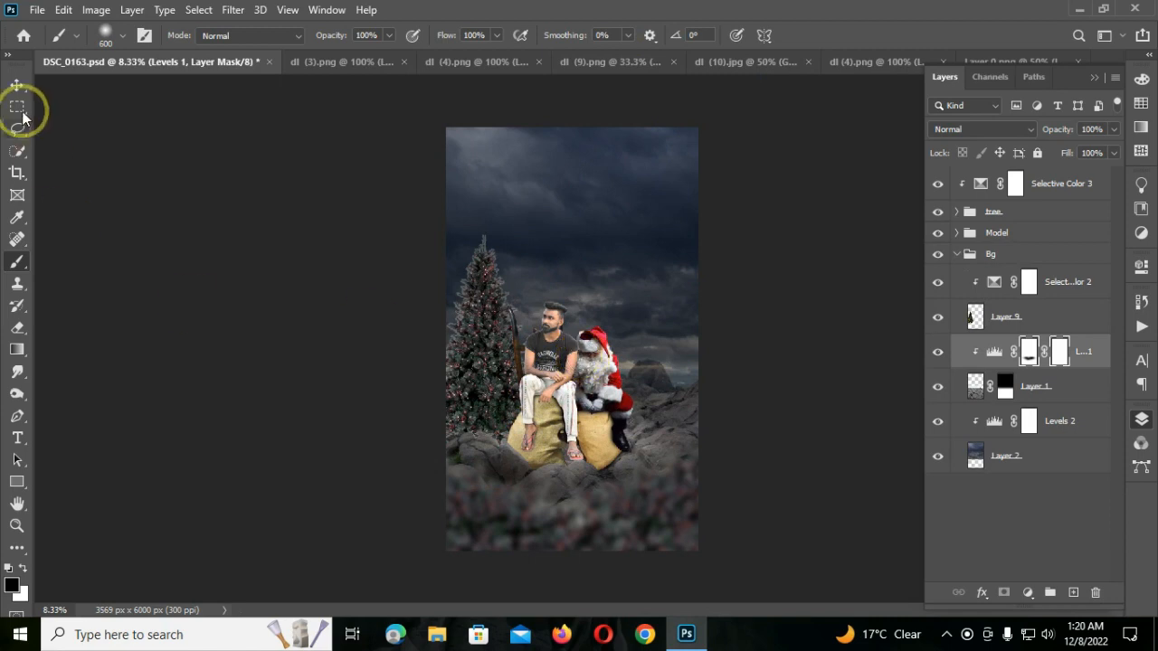
key(v)
- Collapse the Bg group and copy the red gift sack from dl (3).png into the composite above it
click(1045, 280)
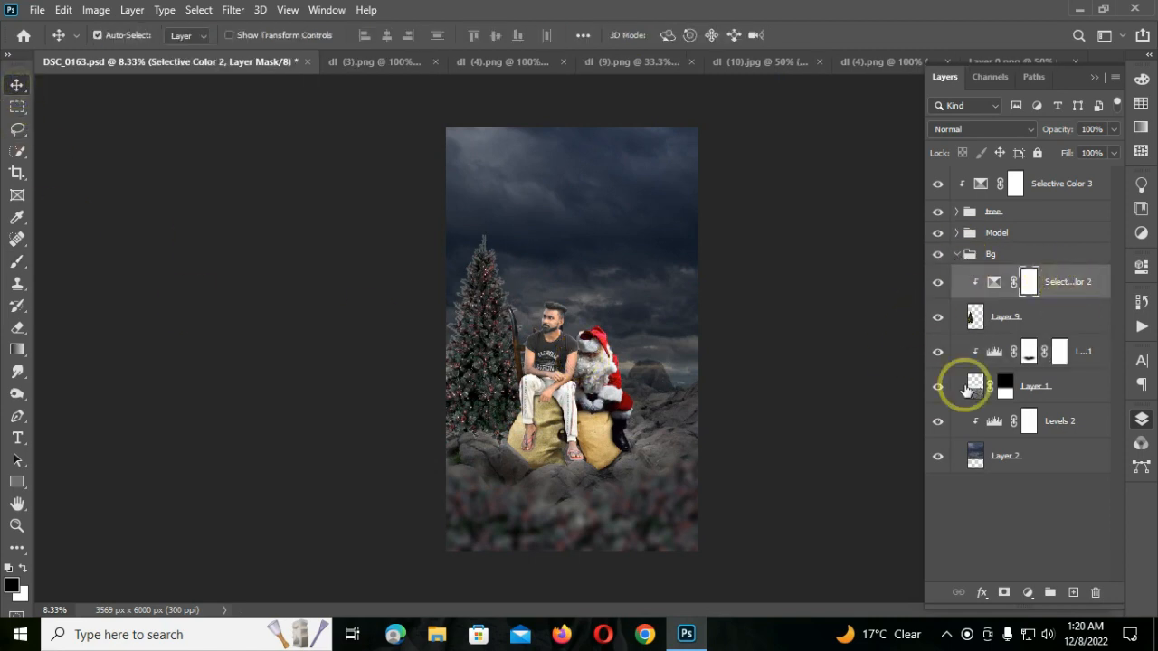
click(956, 254)
click(1018, 260)
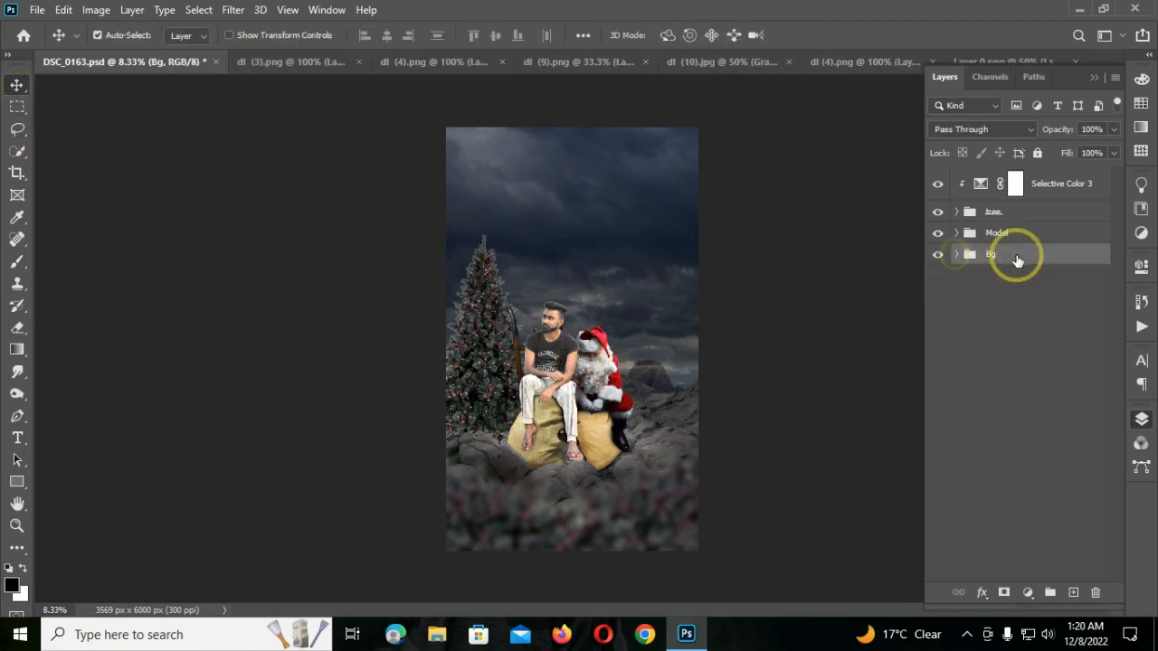
click(288, 62)
drag(283, 127, 673, 304)
key(ctrl+t)
double_click(615, 256)
key(ctrl+t)
- Flip the gift sack horizontally, place it at the man's feet and move its layer above the Model group
right_click(597, 231)
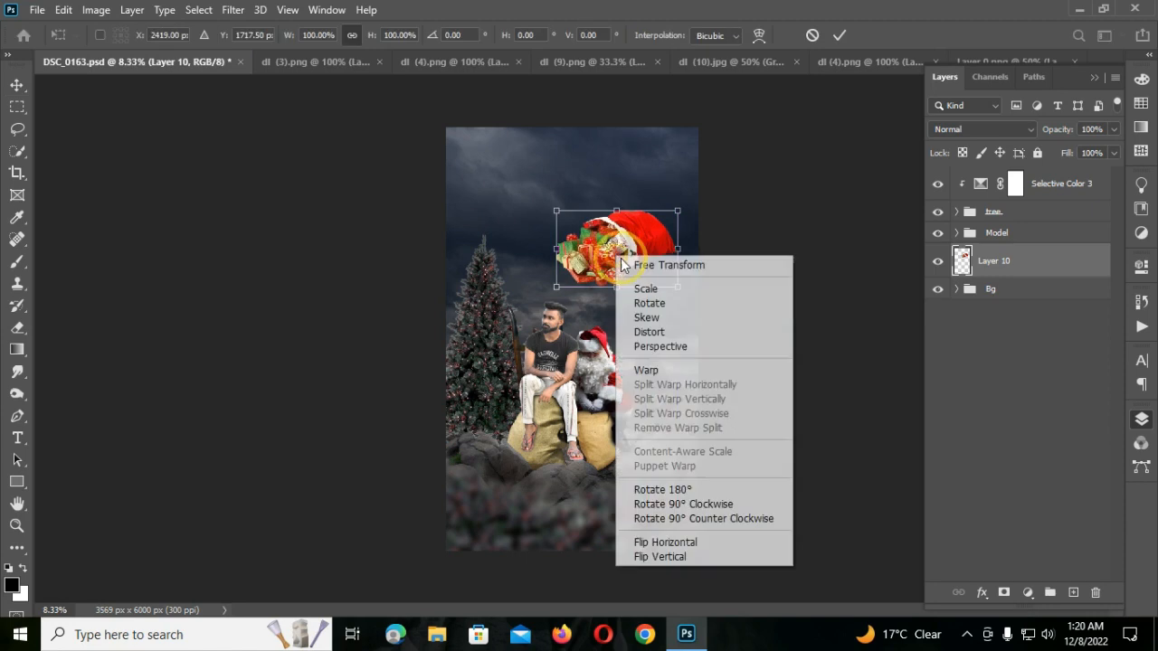
click(645, 534)
click(398, 35)
drag(408, 57, 402, 55)
drag(628, 244, 534, 446)
key(Return)
drag(971, 288, 998, 221)
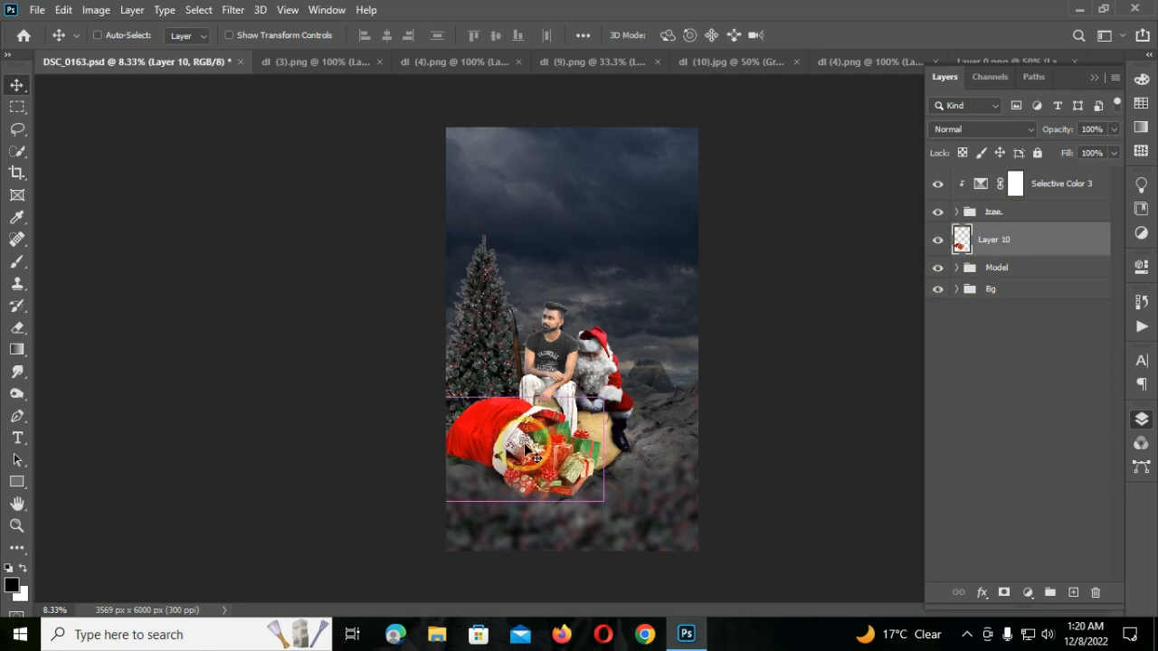
- Scale the gift sack down to about 80% and reposition it in front of the burlap sacks
key(ctrl+t)
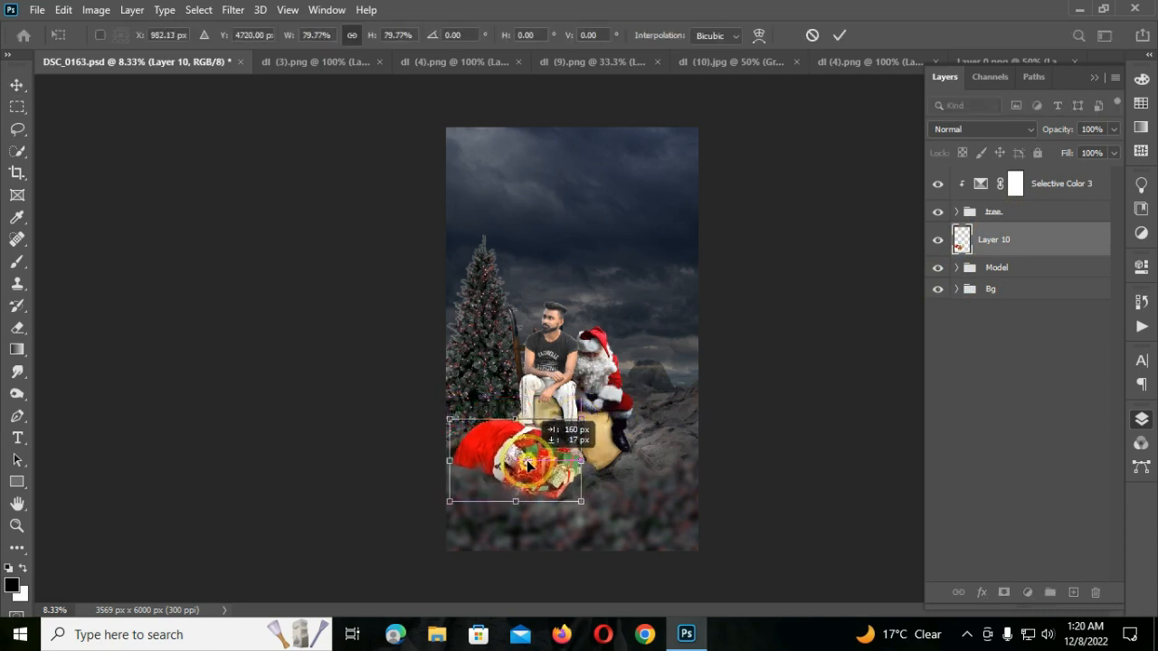
key(Return)
key(ctrl+plus)
scroll(609, 476, down, 2)
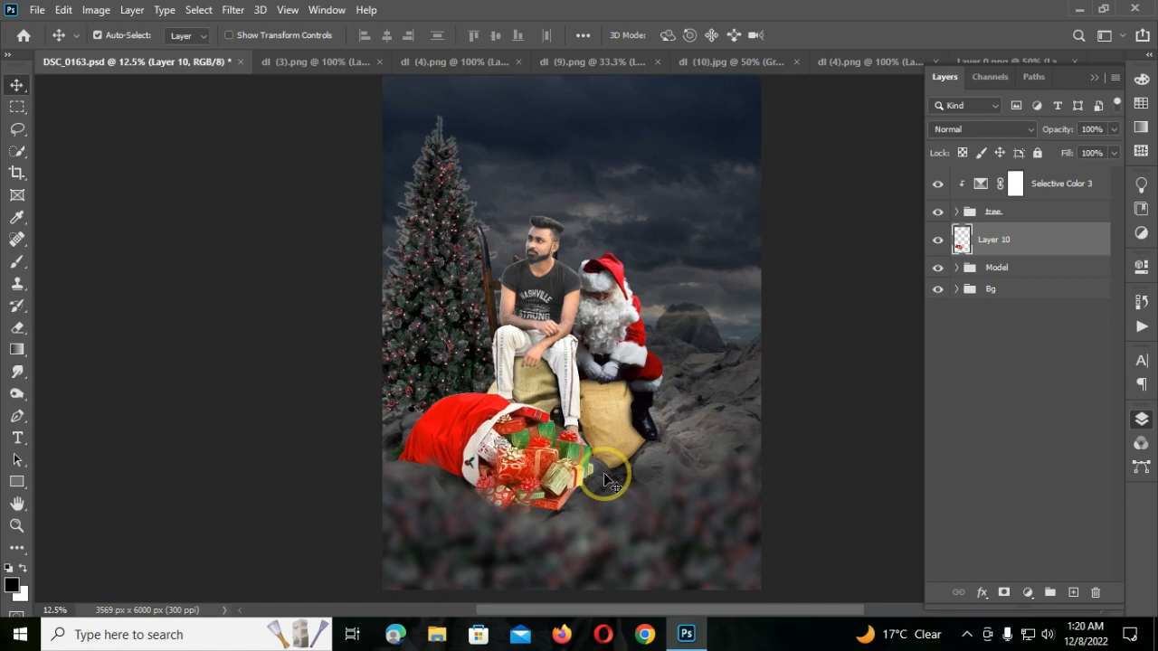
- Try Layer 10 above the tree group, return it below the group and adjust the gift sack's position on the rocks
drag(1019, 236, 1023, 177)
drag(504, 389, 502, 423)
drag(1022, 199, 1015, 255)
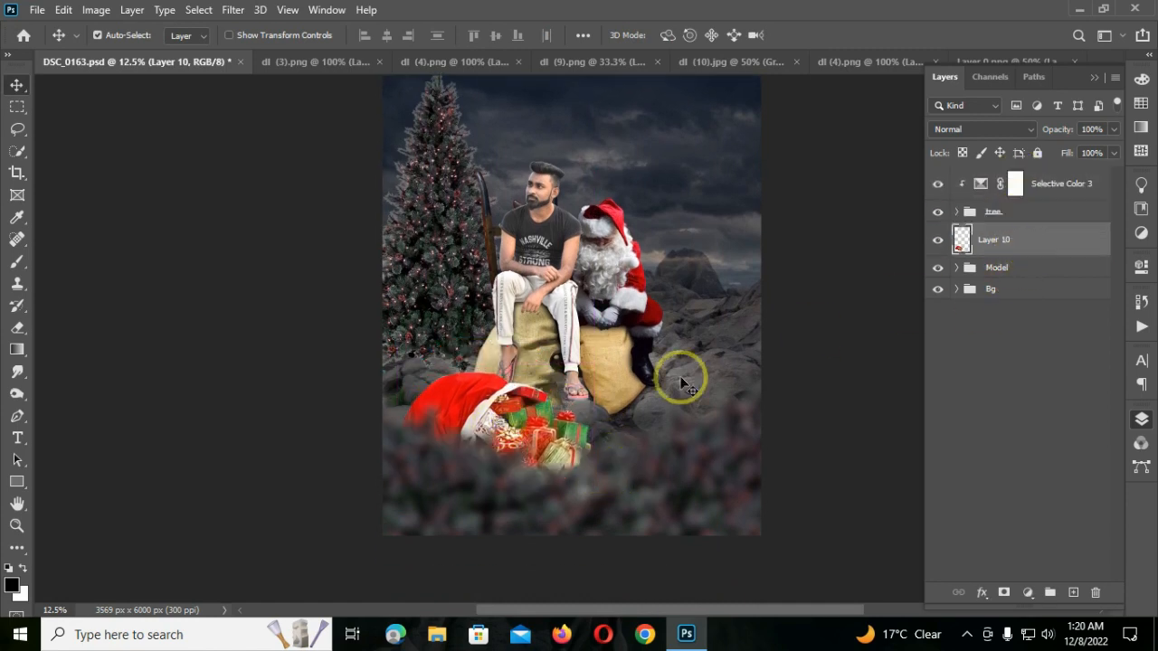
mouse_move(504, 404)
mouse_down()
mouse_move(489, 371)
mouse_move(501, 424)
mouse_move(504, 395)
mouse_up()
key(ctrl+minus)
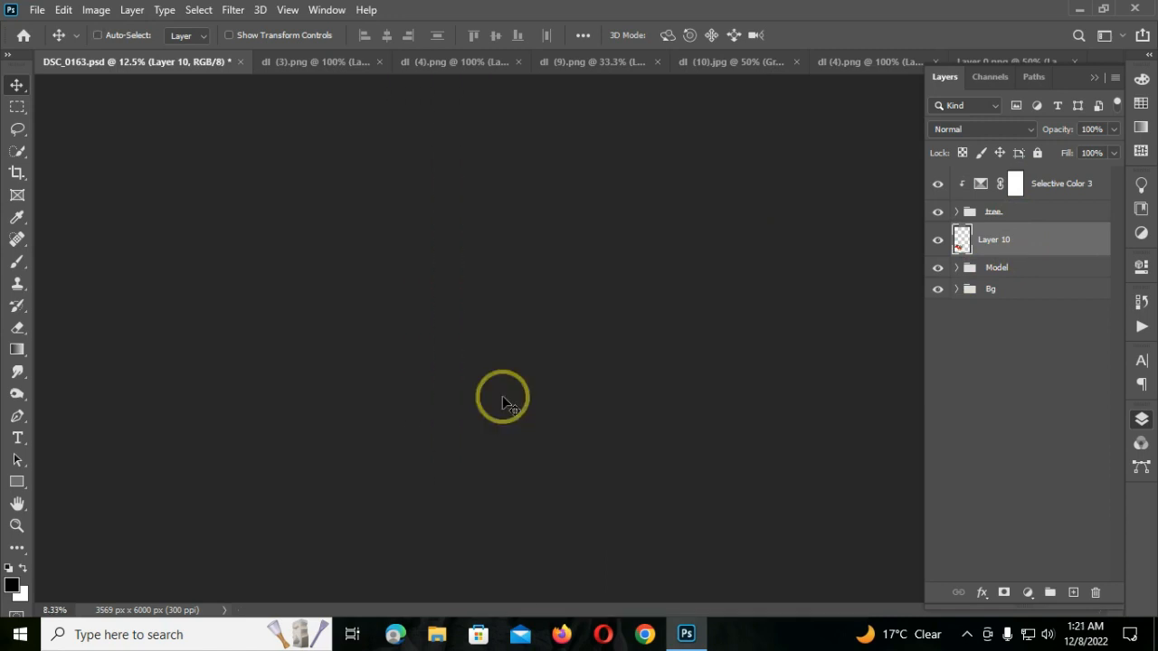
- Scale the gift sack down further and place it between the Christmas tree and the man's feet
key(ctrl+t)
drag(583, 502, 533, 452)
key(Return)
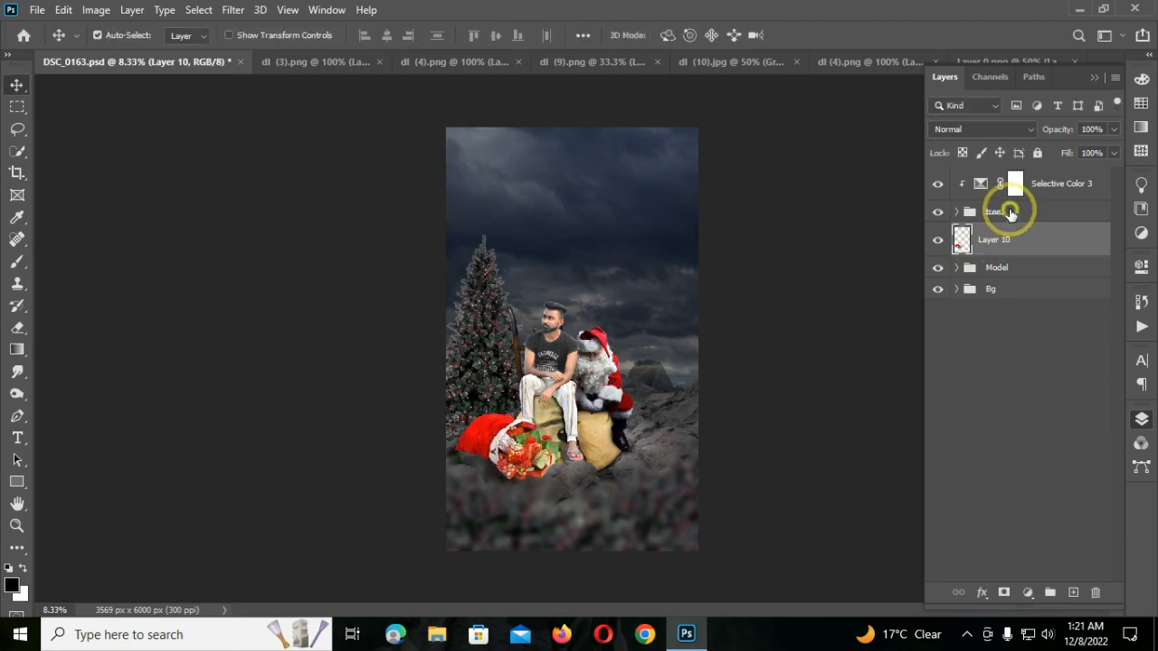
- Raise the blurred foreground tree group to a Y position of 5800.5 px so it reaches the gift sack's base
click(1010, 212)
key(ctrl+t)
drag(639, 473, 624, 460)
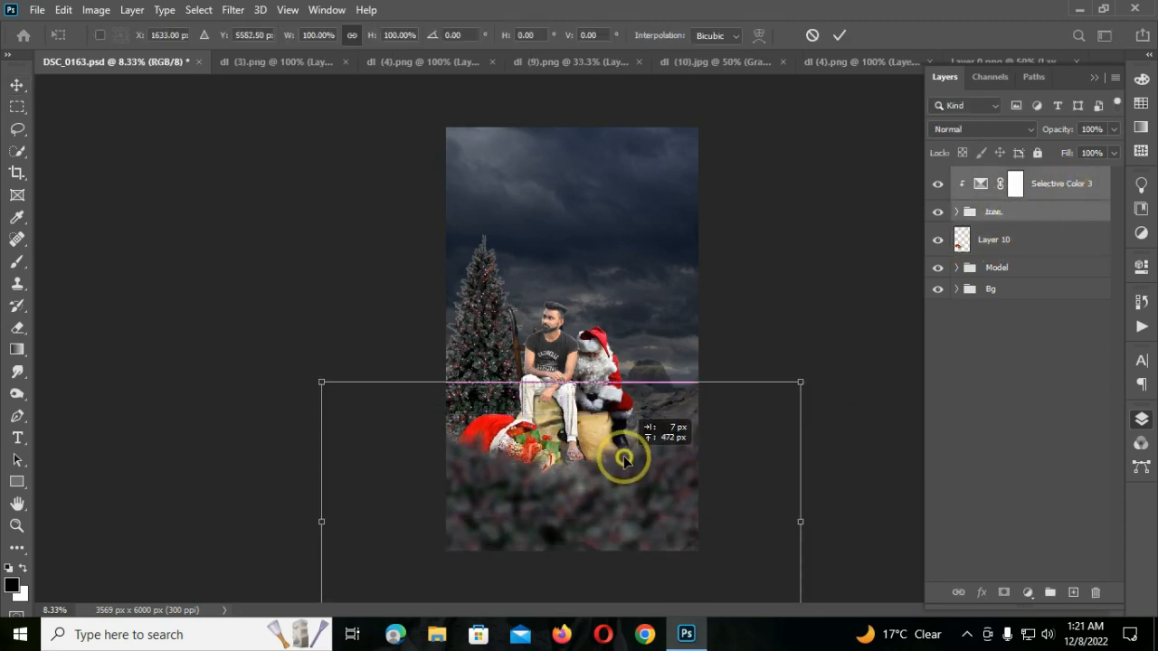
key(Return)
key(ctrl+t)
click(994, 212)
key(ctrl+t)
click(841, 39)
click(594, 516)
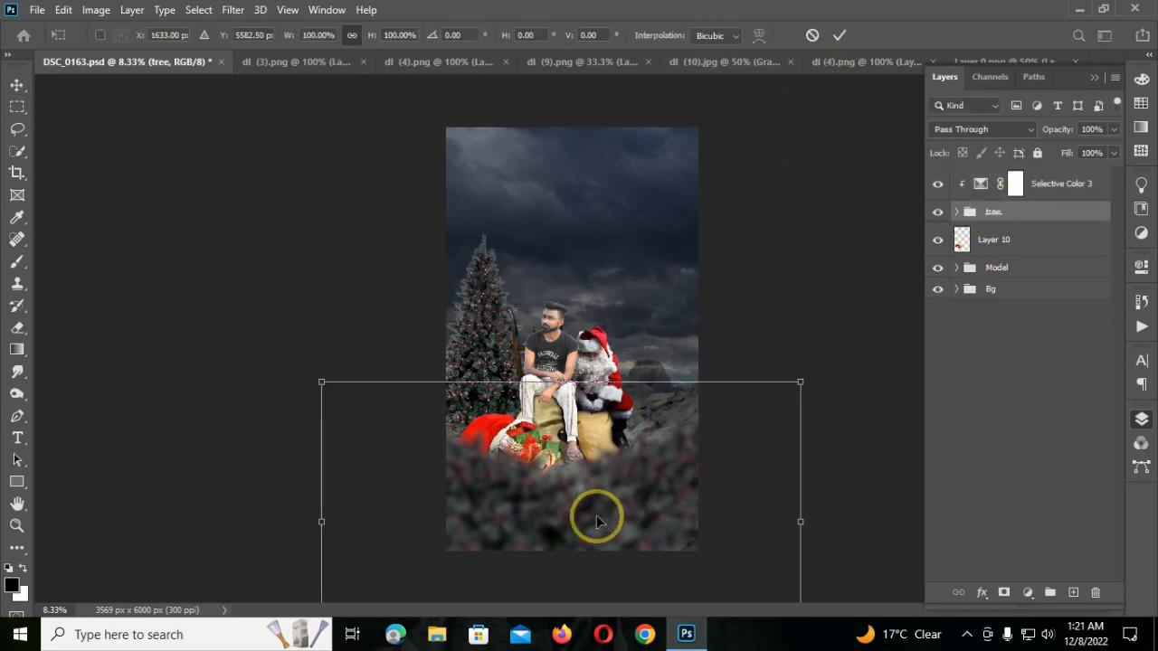
drag(615, 463, 620, 495)
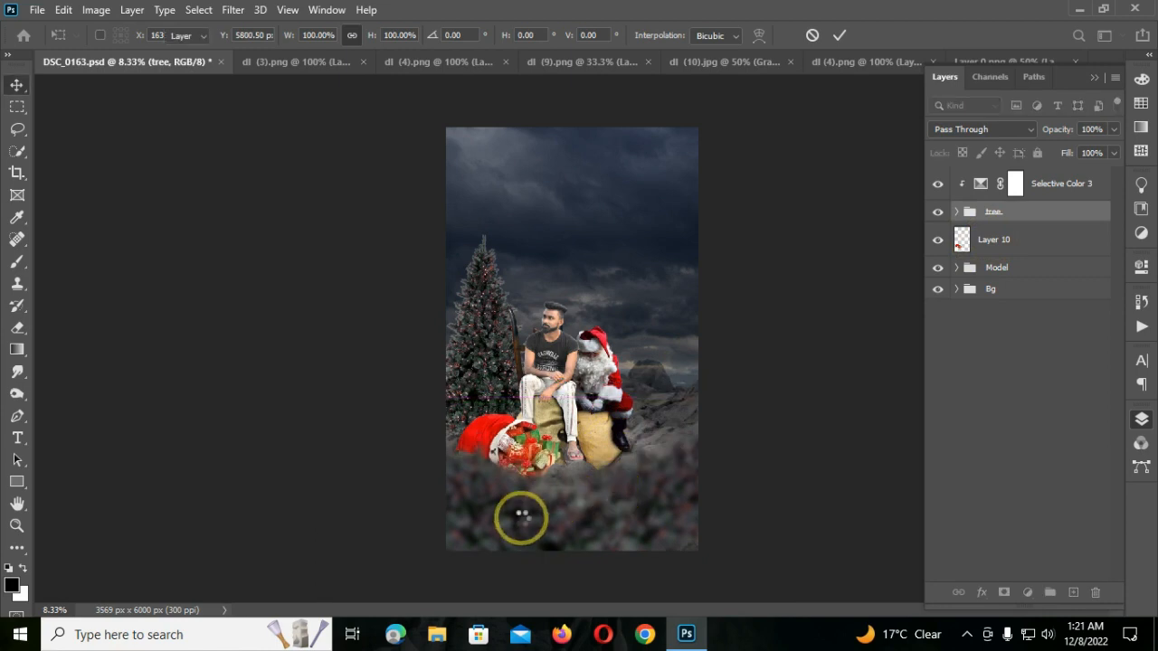
key(ctrl+plus)
scroll(596, 488, down, 3)
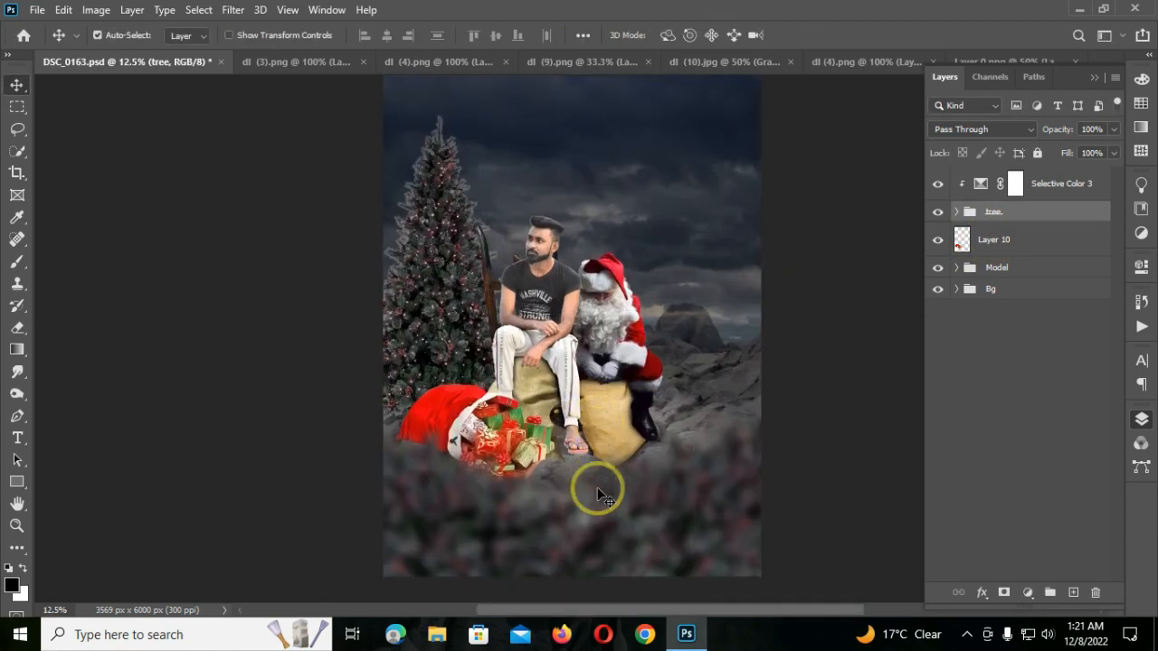
- Close dl (3).png and put Layer 10 into a new group named Gift box
click(336, 60)
click(356, 62)
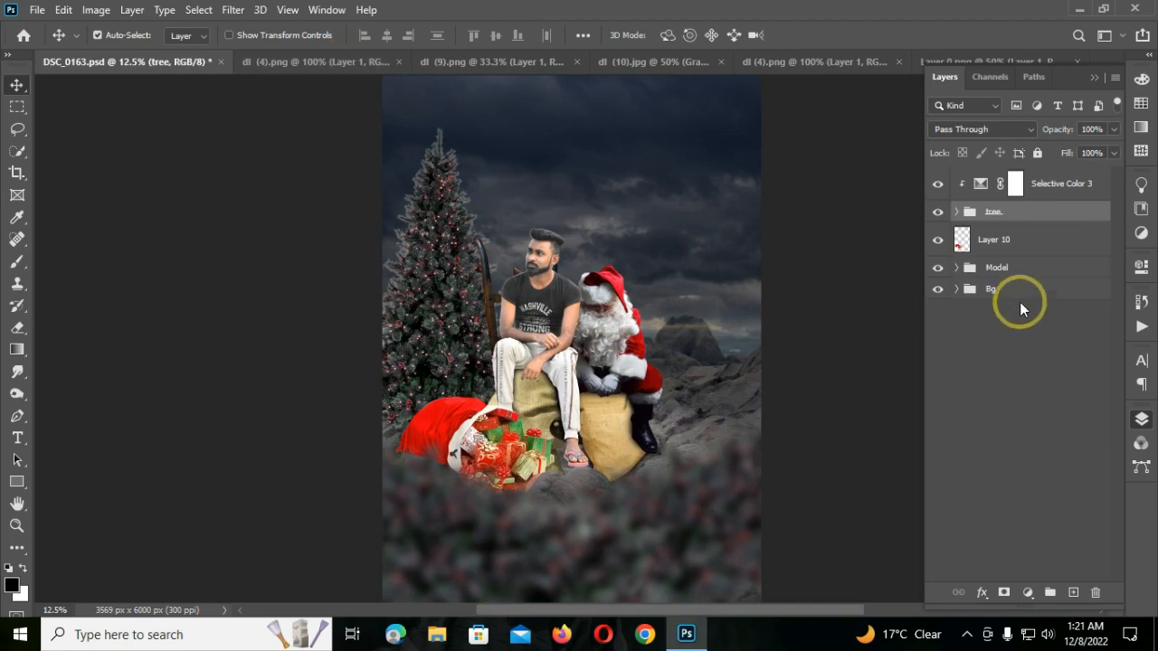
click(1015, 242)
click(1028, 592)
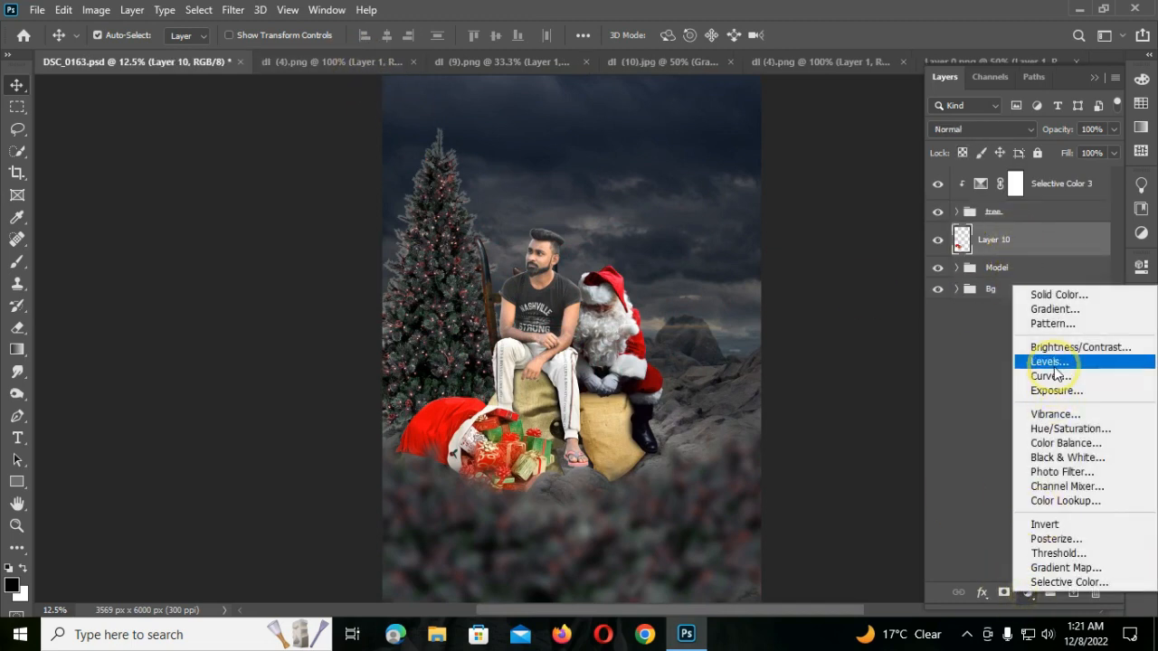
click(963, 494)
click(1049, 592)
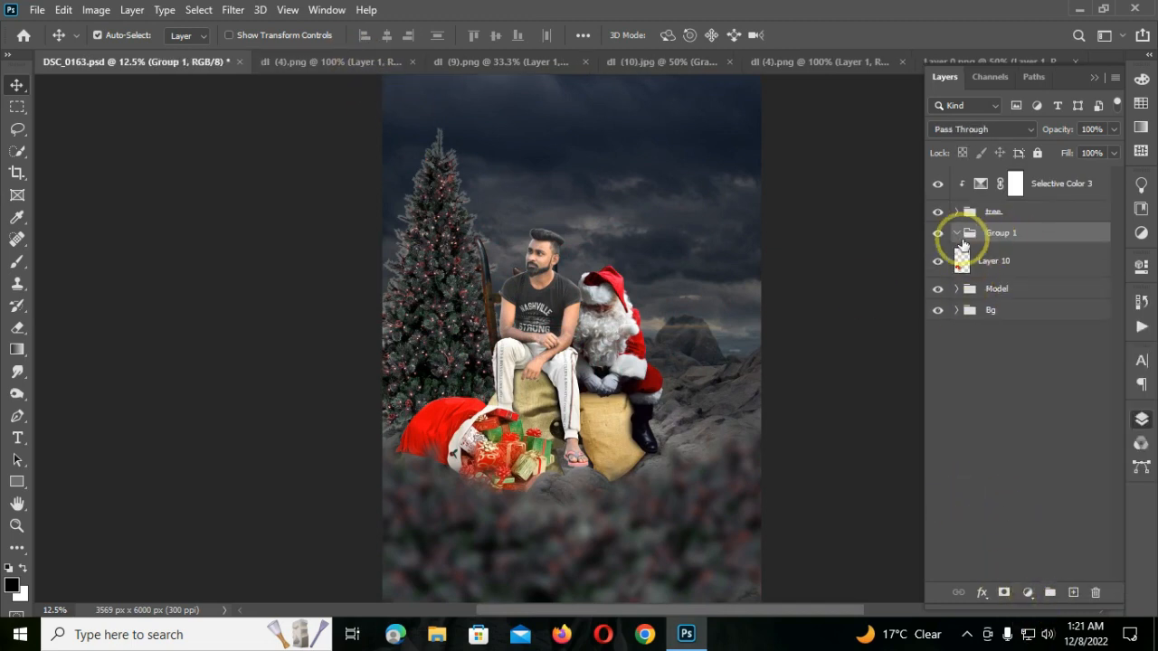
mouse_move(994, 262)
mouse_down()
mouse_move(1015, 235)
mouse_move(1002, 241)
mouse_up()
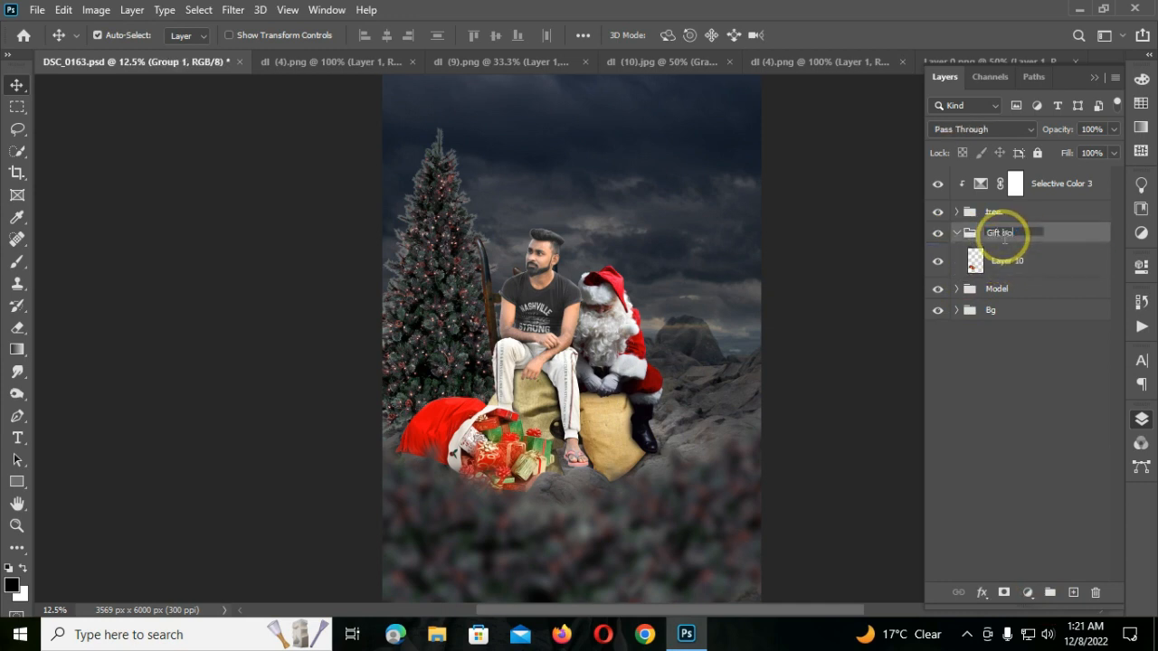
- Add a red gift box image to the Gift box group, scaled down and placed beside the spilled gifts
drag(994, 274, 590, 431)
key(ctrl+t)
key(Return)
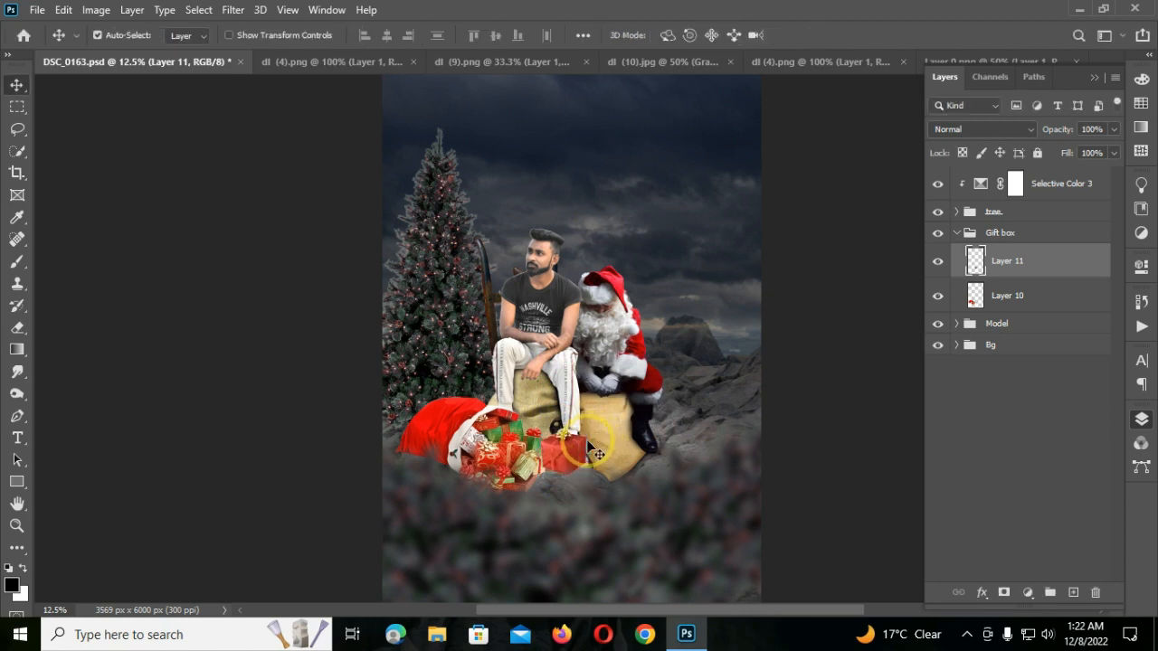
- Duplicate the red gift box and place a smaller copy between it and the spilled gifts
key(ctrl+j)
key(ctrl+t)
drag(587, 473, 548, 472)
key(Return)
click(573, 458)
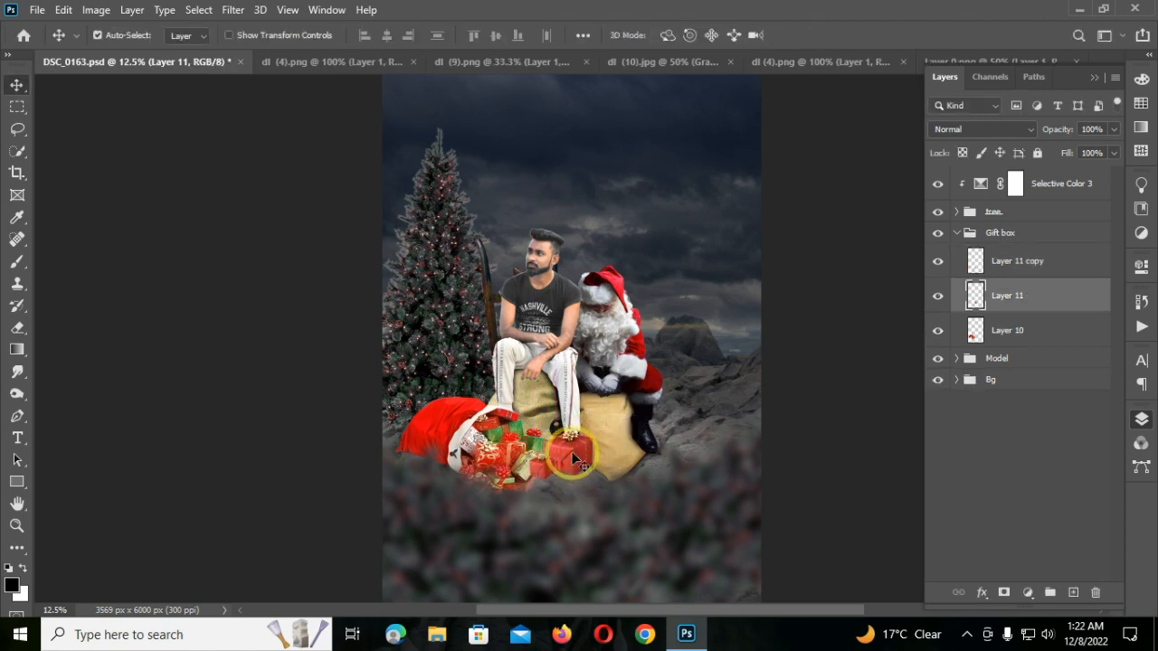
- Duplicate the smaller gift box and place the copy in front of the large red box
click(547, 464)
key(ctrl+j)
key(ctrl+t)
drag(543, 465, 586, 481)
key(Return)
- Add a new layer below Layer 10 and paint a black shadow under the sack and gifts with a soft 300 px brush
click(1020, 365)
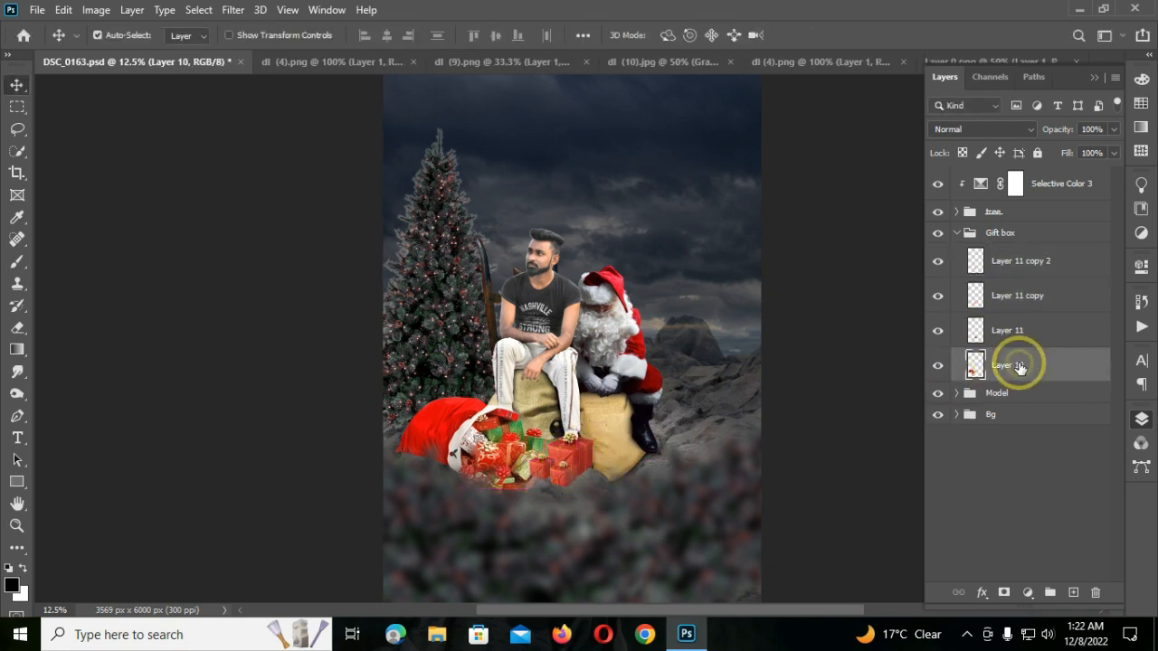
click(1073, 593)
drag(1039, 371, 1036, 411)
key(ctrl+plus)
scroll(478, 356, down, 1)
click(14, 263)
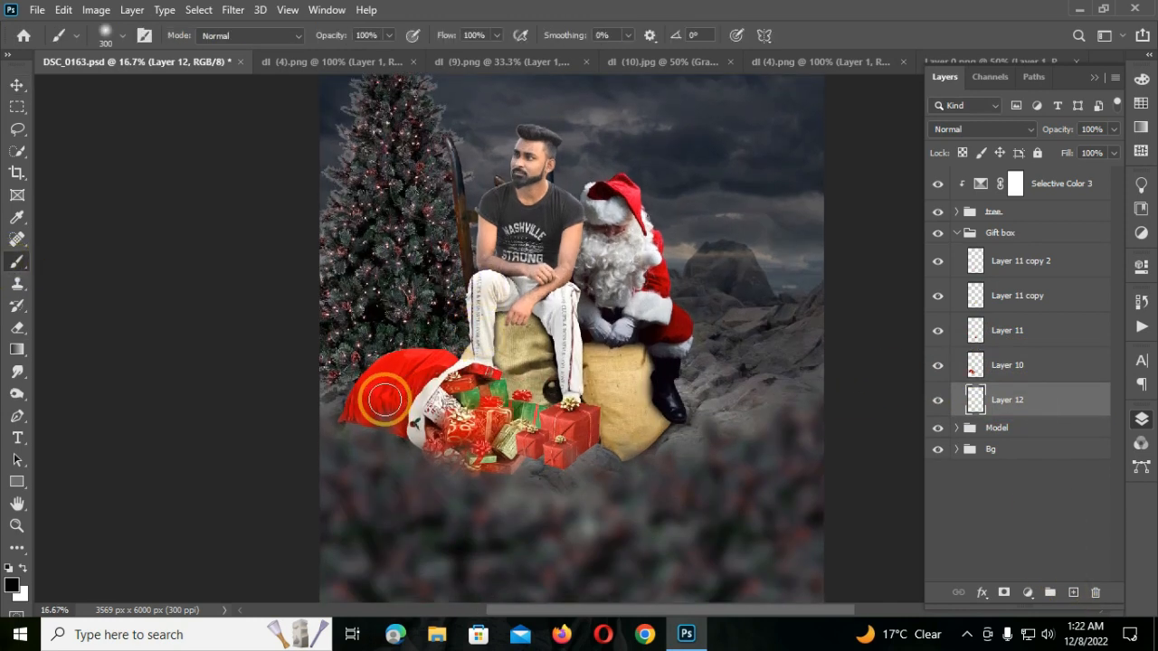
drag(563, 445, 511, 443)
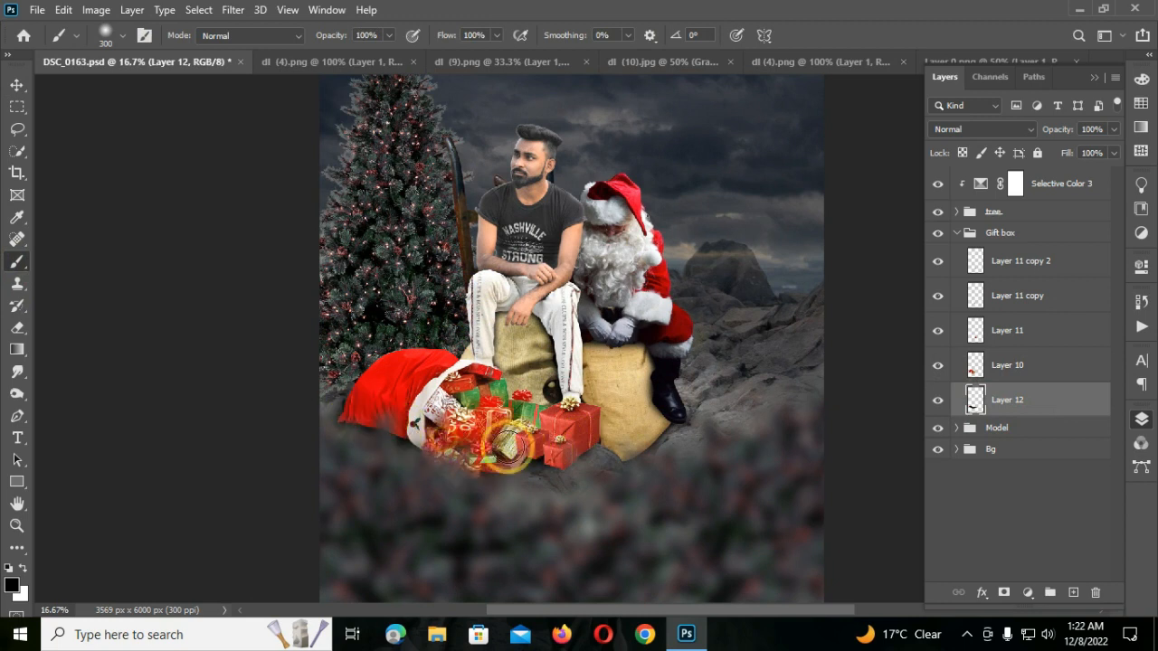
- Soften the gifts' shadow on Layer 12 with a Gaussian Blur of about 19.4 pixels
click(17, 83)
click(232, 9)
mouse_move(254, 194)
click(491, 285)
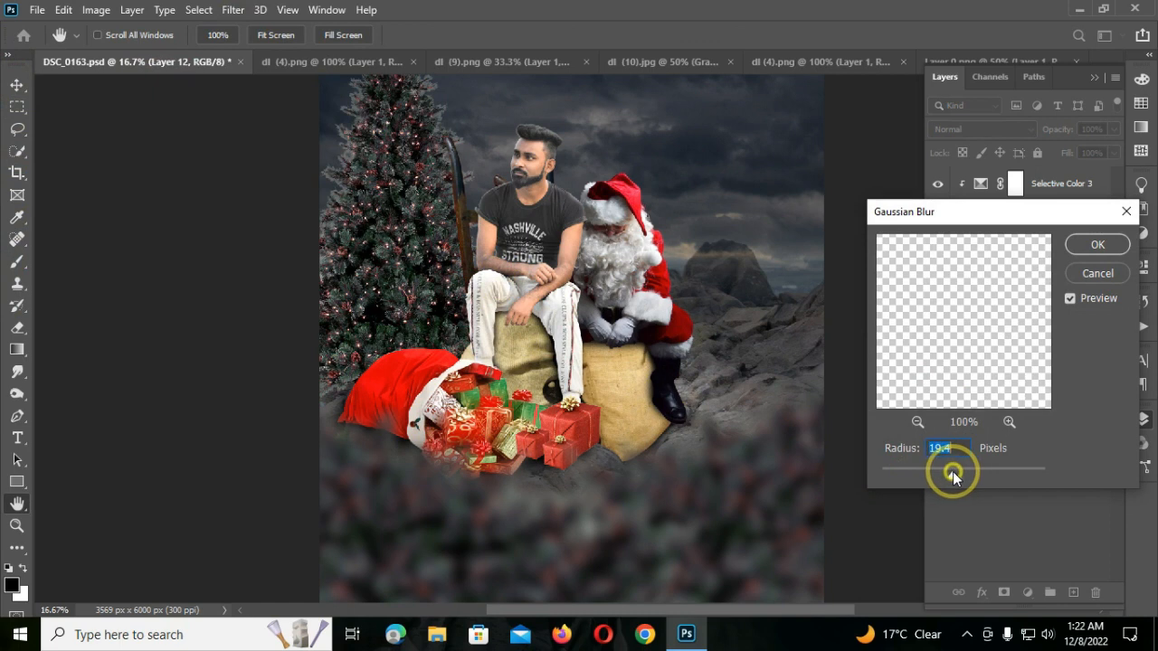
click(1097, 244)
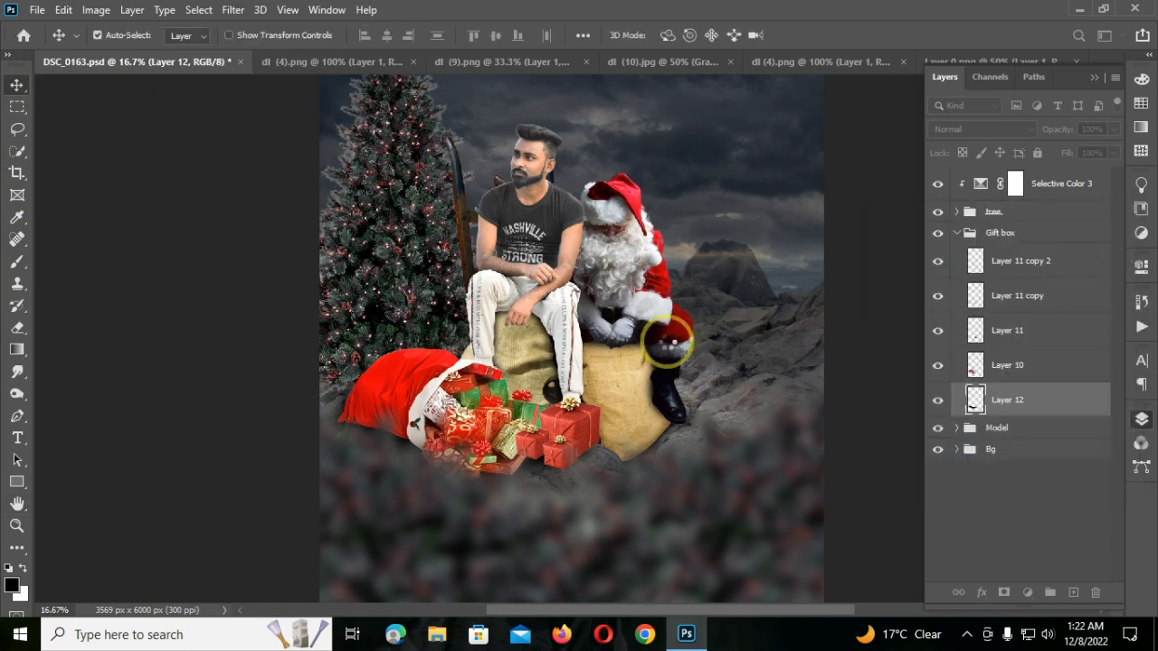
key(ctrl+minus)
key(ctrl+minus)
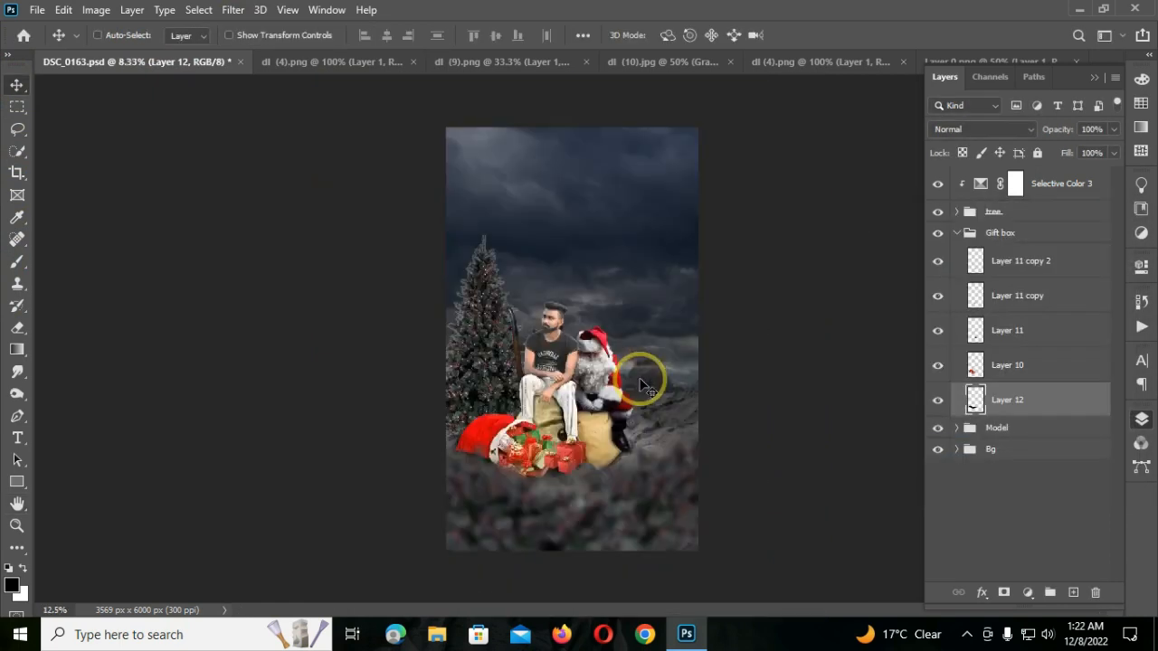
- Darken the Gift box group with a clipped Levels adjustment, lowering the output white level to about 177
key(ctrl+plus)
click(956, 233)
click(1032, 592)
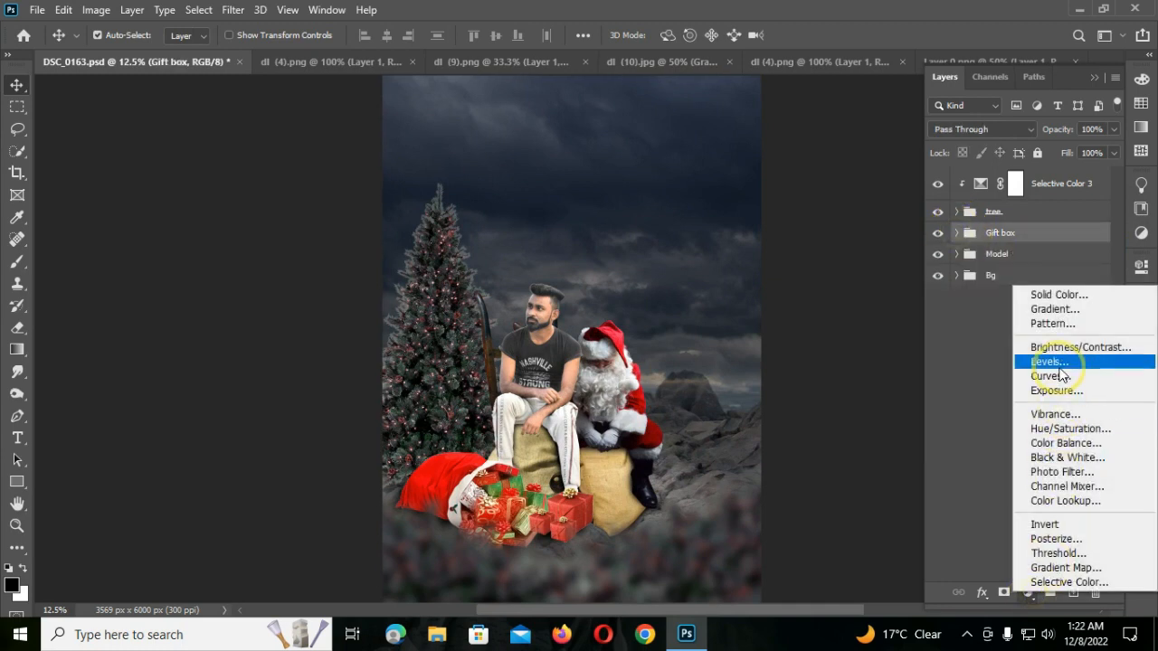
click(981, 359)
drag(1099, 489, 1046, 494)
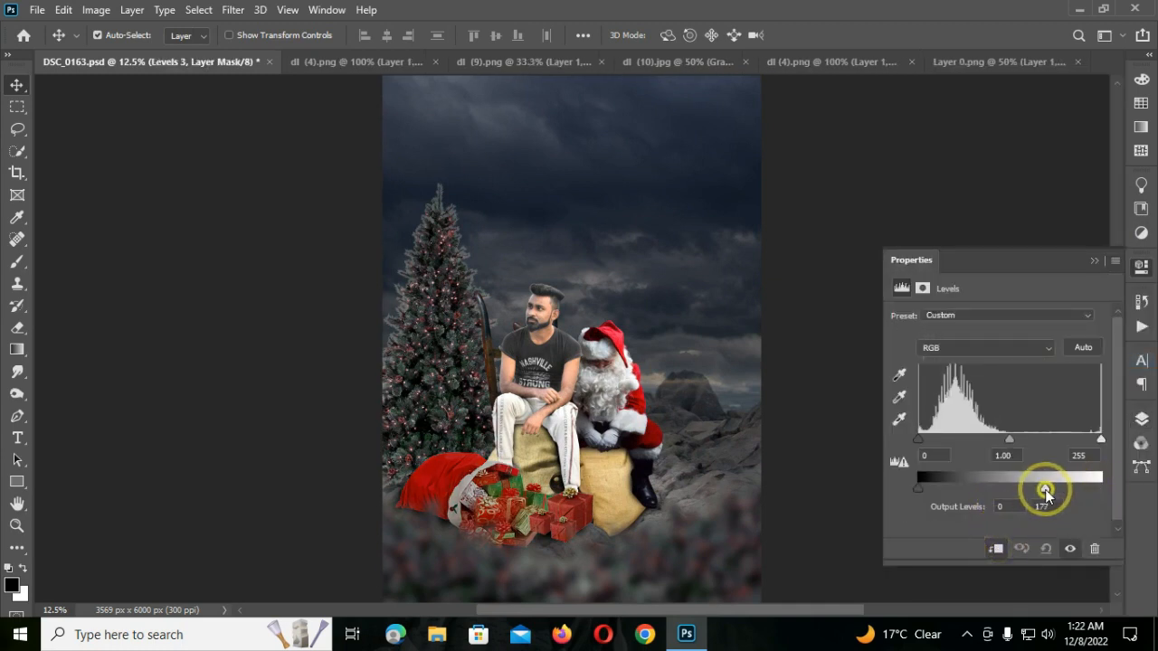
- Darken the Gift box group further with a clipped Brightness/Contrast adjustment above Levels 3, lowering brightness to about -96
click(1093, 260)
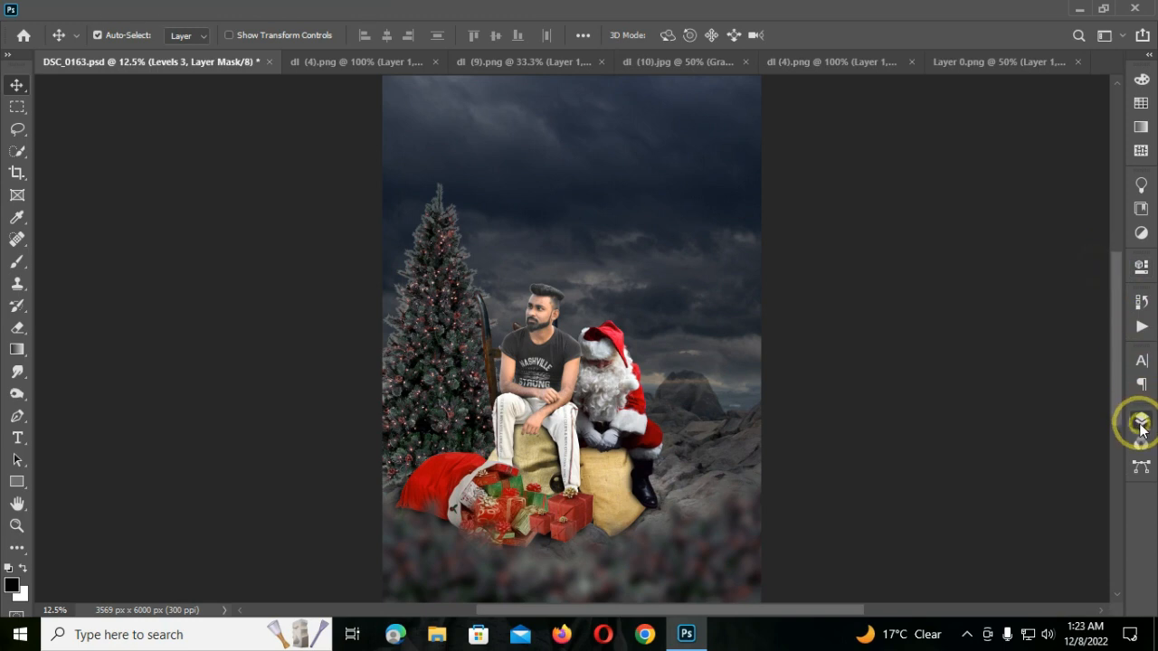
click(1140, 418)
click(1028, 590)
click(1064, 344)
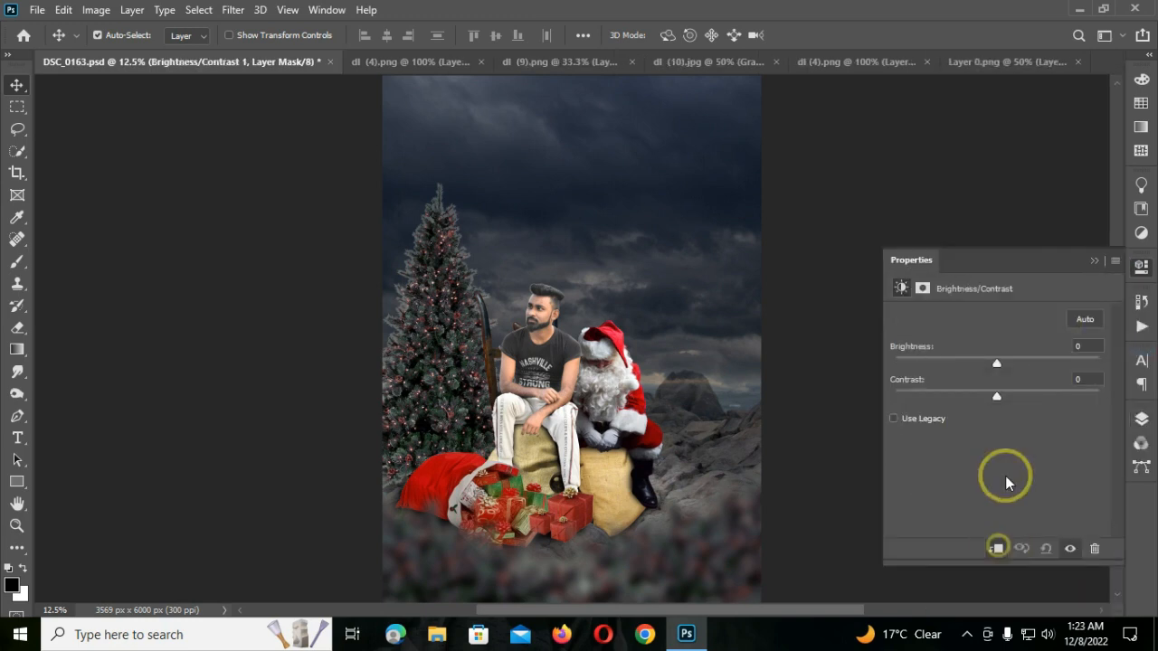
drag(995, 365, 921, 367)
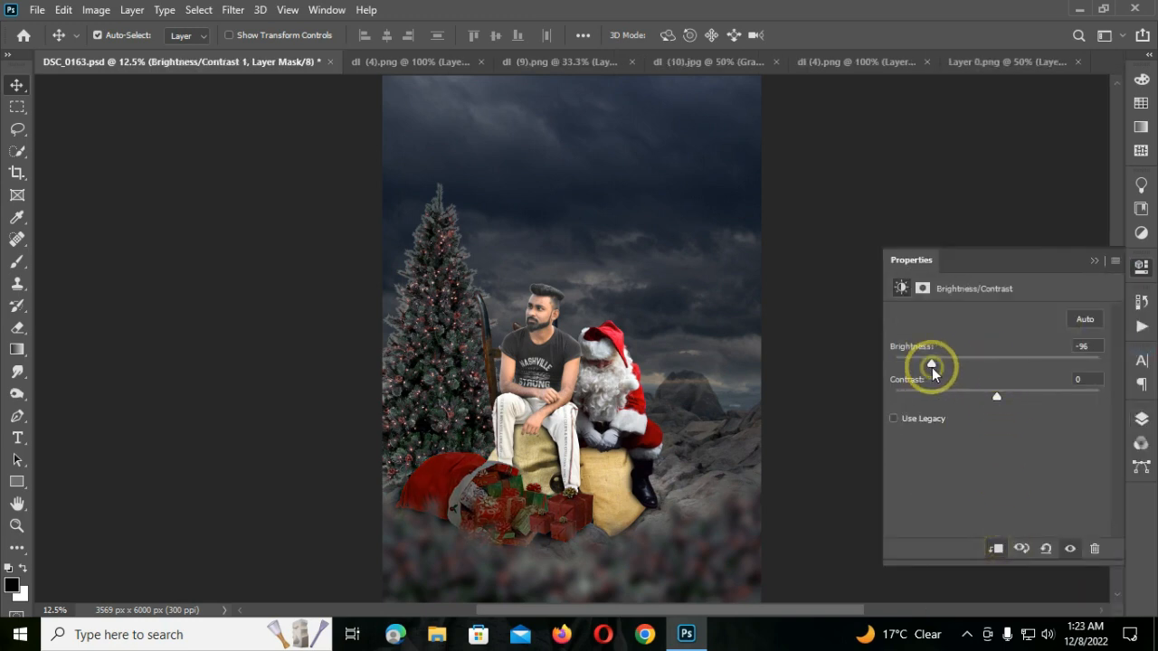
click(1093, 260)
- Paint black on the new Brightness/Contrast adjustment's mask with a soft brush to bring back light along the sack and gifts' upper edges
click(1140, 418)
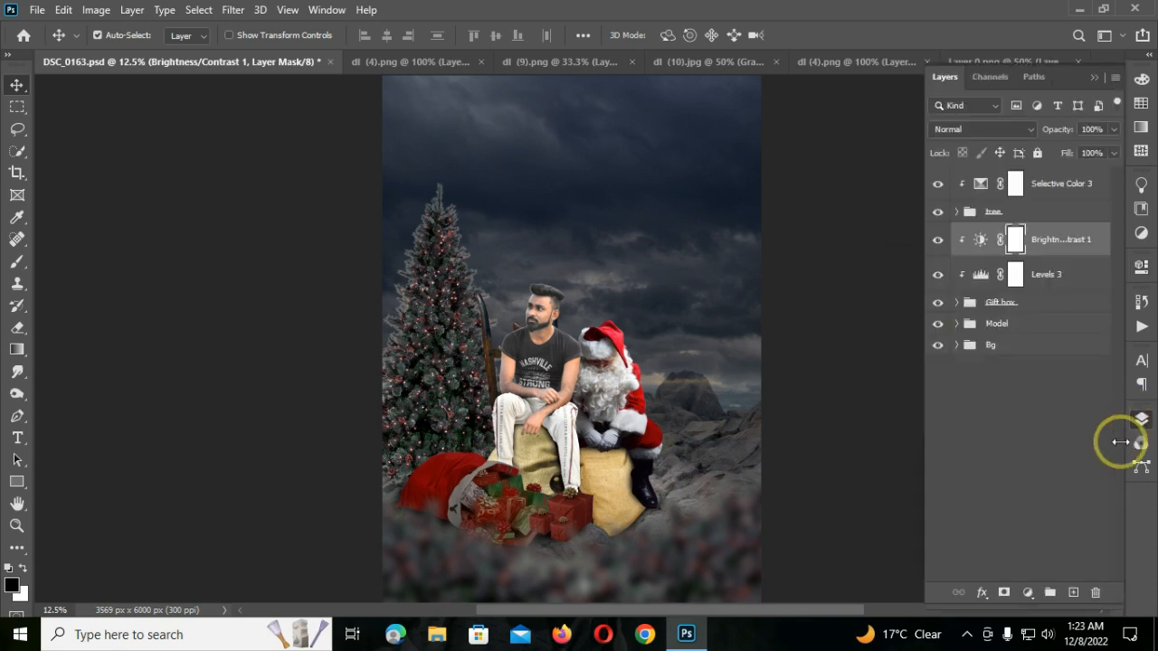
key(ctrl+plus)
key(b)
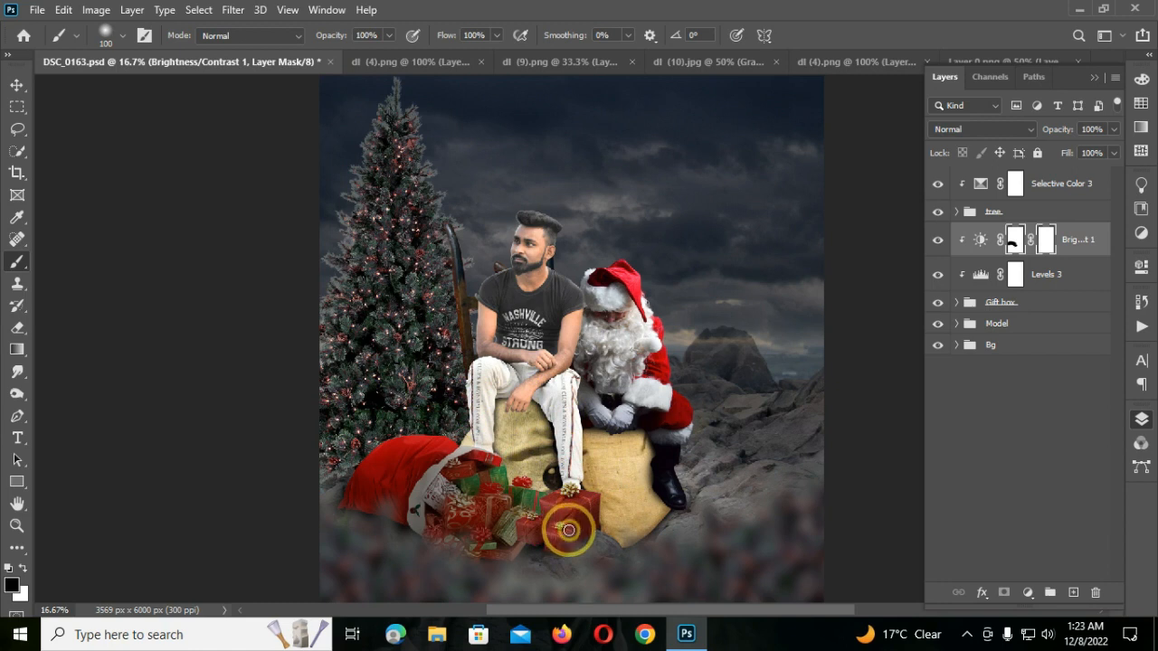
key(ctrl+minus)
key(ctrl+minus)
click(16, 84)
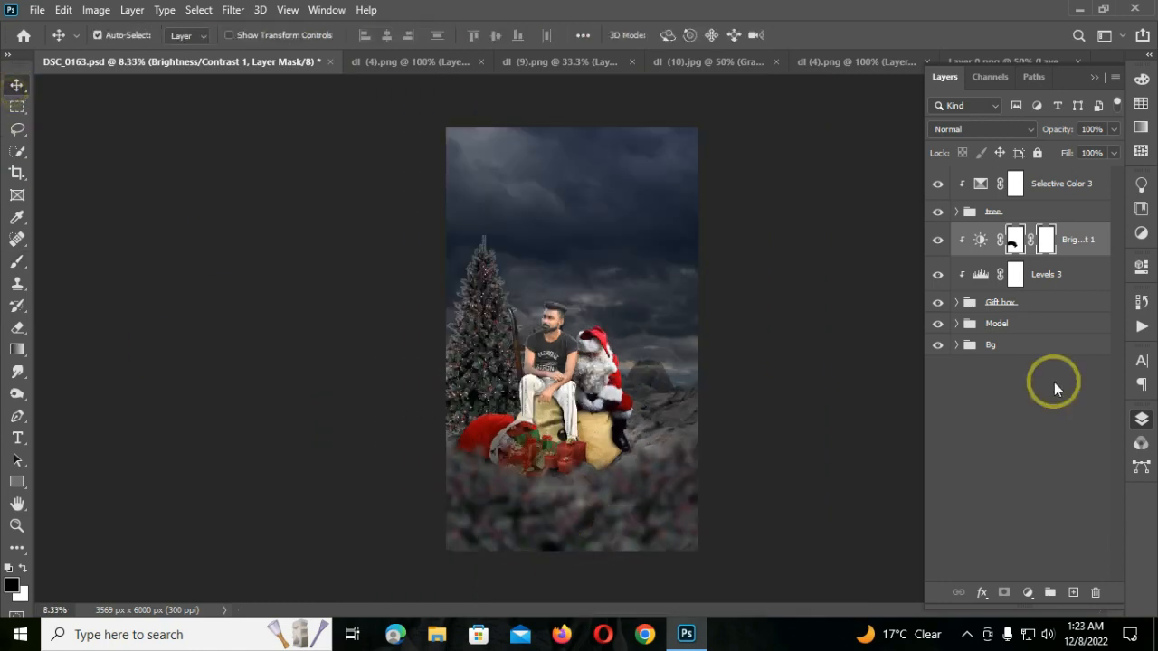
- Darken the Christmas tree on Layer 9 in the Bg group with a clipped Levels adjustment, setting the output white level to 209
click(957, 345)
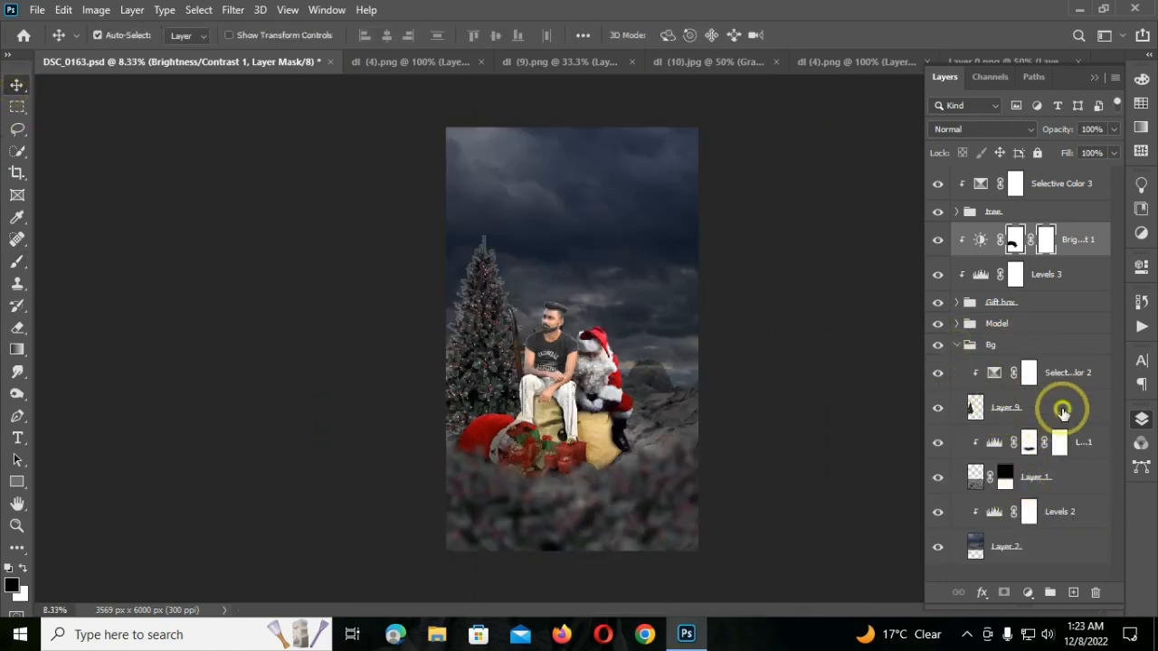
click(1063, 411)
click(1027, 592)
click(1062, 370)
drag(1101, 489, 1039, 491)
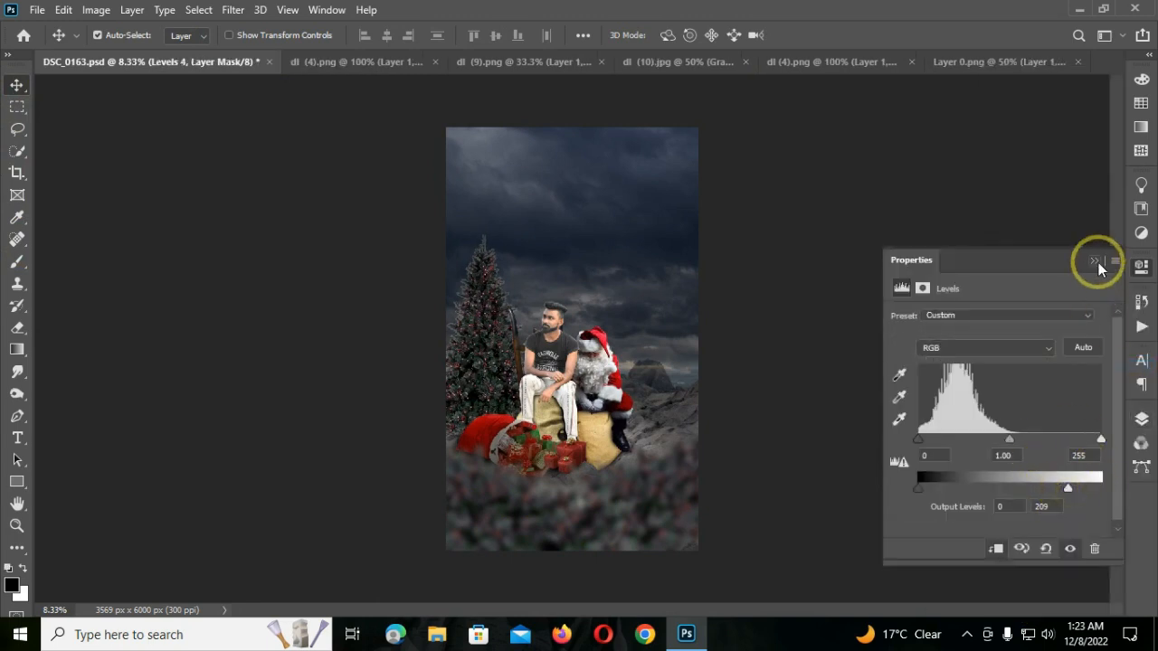
click(1096, 261)
- Add a clipped Brightness/Contrast adjustment above Levels 4 and mask it on the tree's inner side with a soft 800 px black brush
click(1140, 417)
click(1023, 588)
click(964, 340)
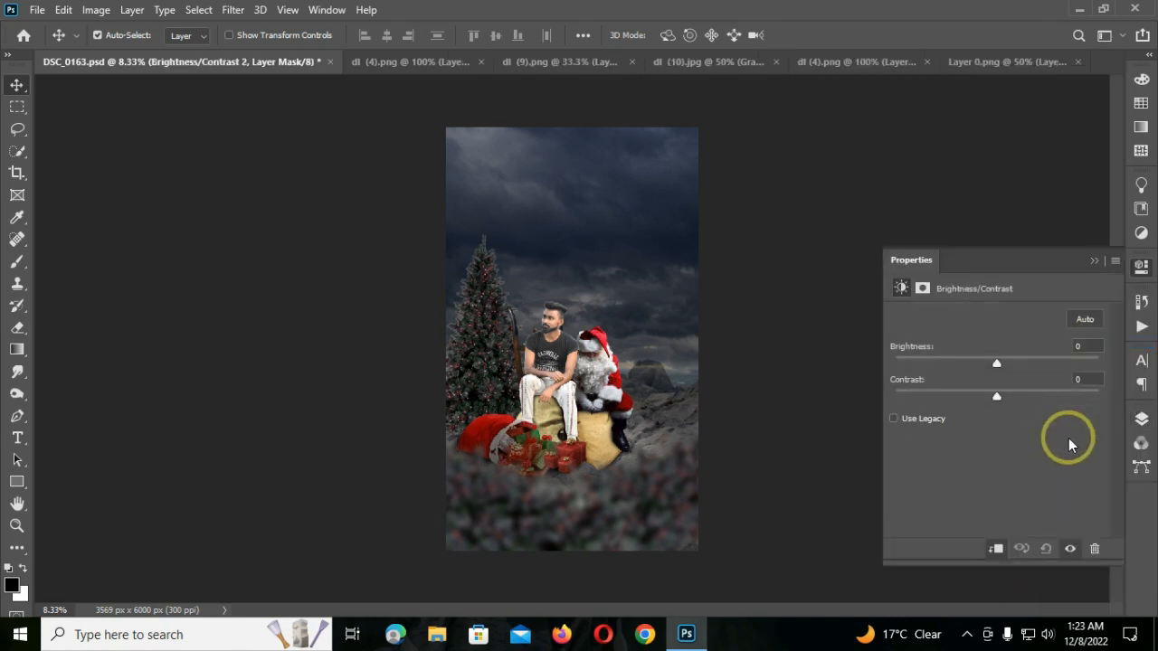
click(1093, 260)
click(1140, 423)
click(17, 262)
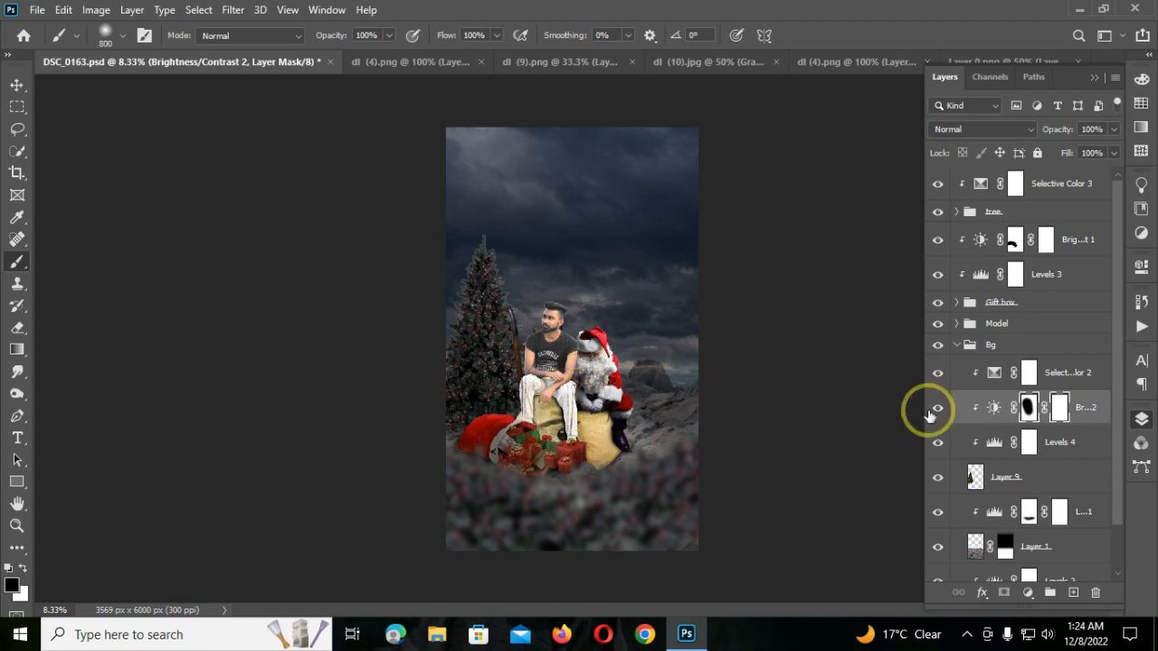
click(956, 344)
- Darken the blurred foliage in the tree group with a clipped Levels adjustment, lowering the output white level to about 185
click(1004, 212)
click(1026, 592)
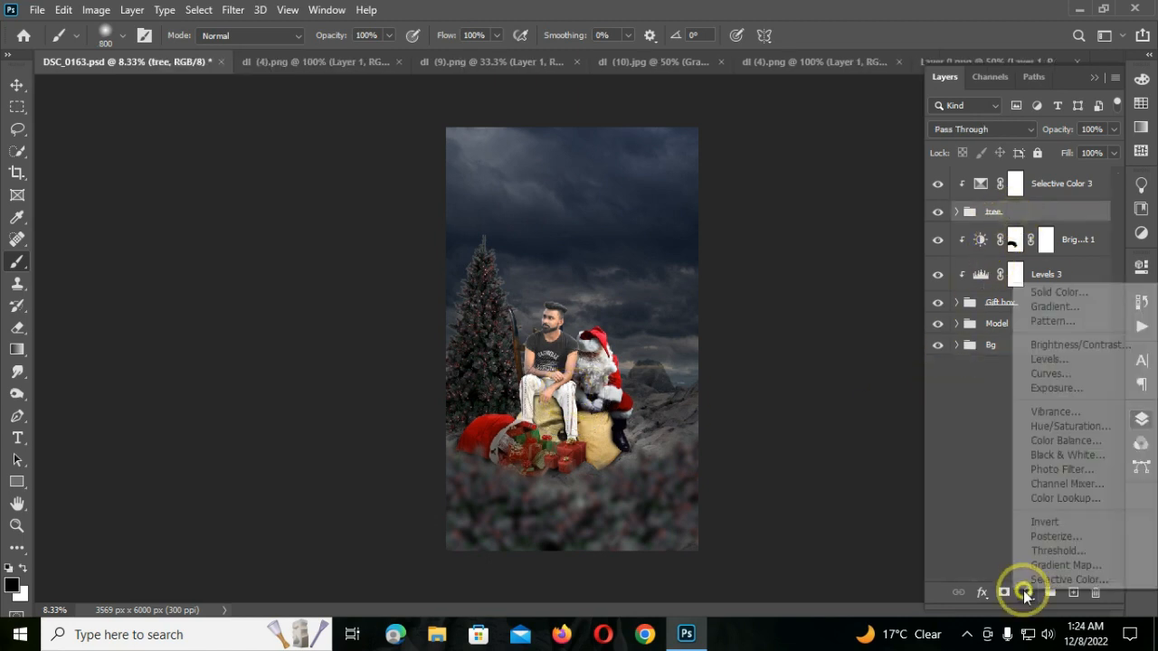
click(1049, 359)
drag(1100, 486, 1051, 488)
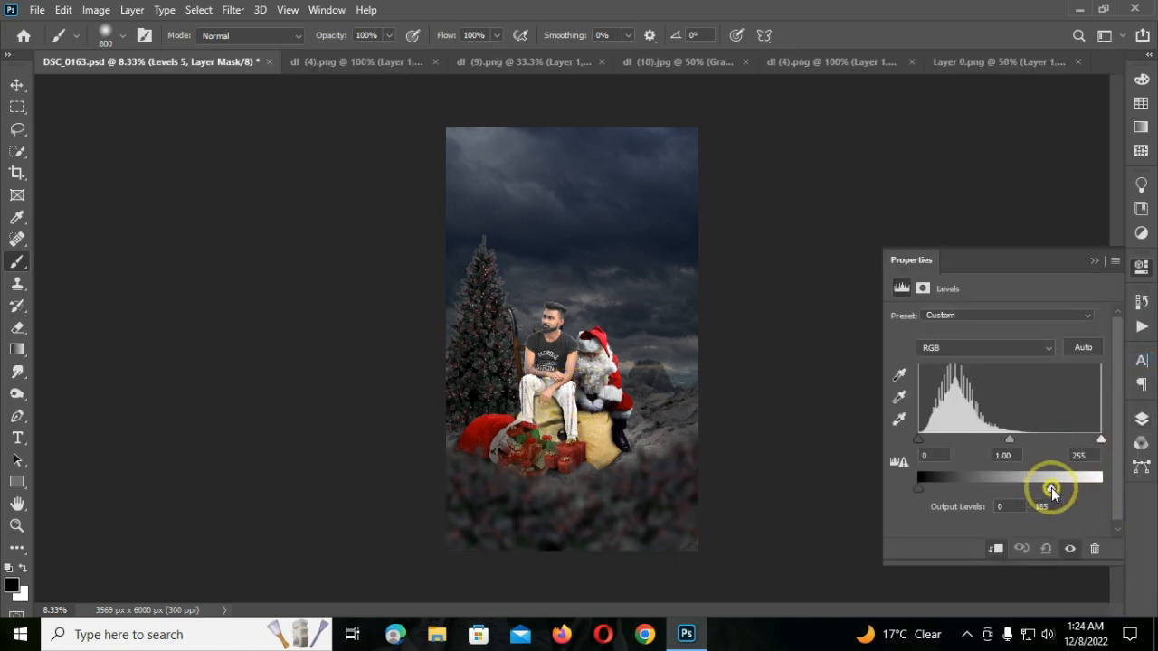
click(1094, 261)
- Add a clipped Brightness/Contrast adjustment above Levels 5 and lower its brightness to darken the foreground foliage
click(1141, 419)
click(1025, 590)
click(1032, 343)
drag(996, 362, 950, 365)
click(1091, 262)
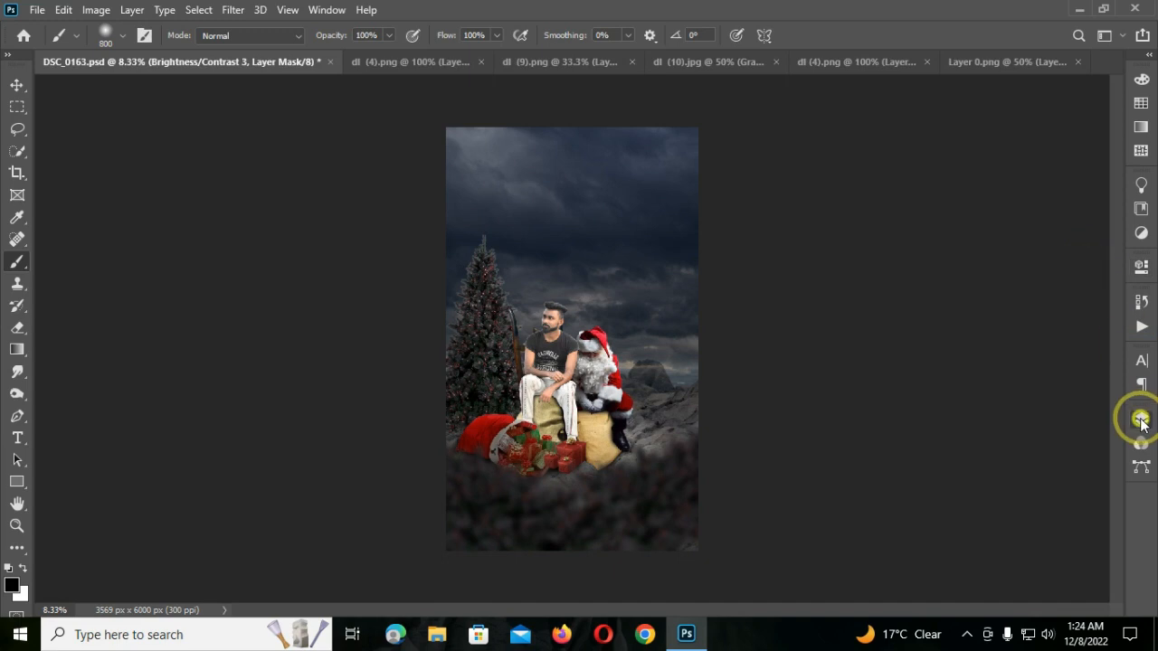
- Mask the foliage's Brightness/Contrast adjustment along its upper edge with a soft black brush of about 1200 px
click(1140, 419)
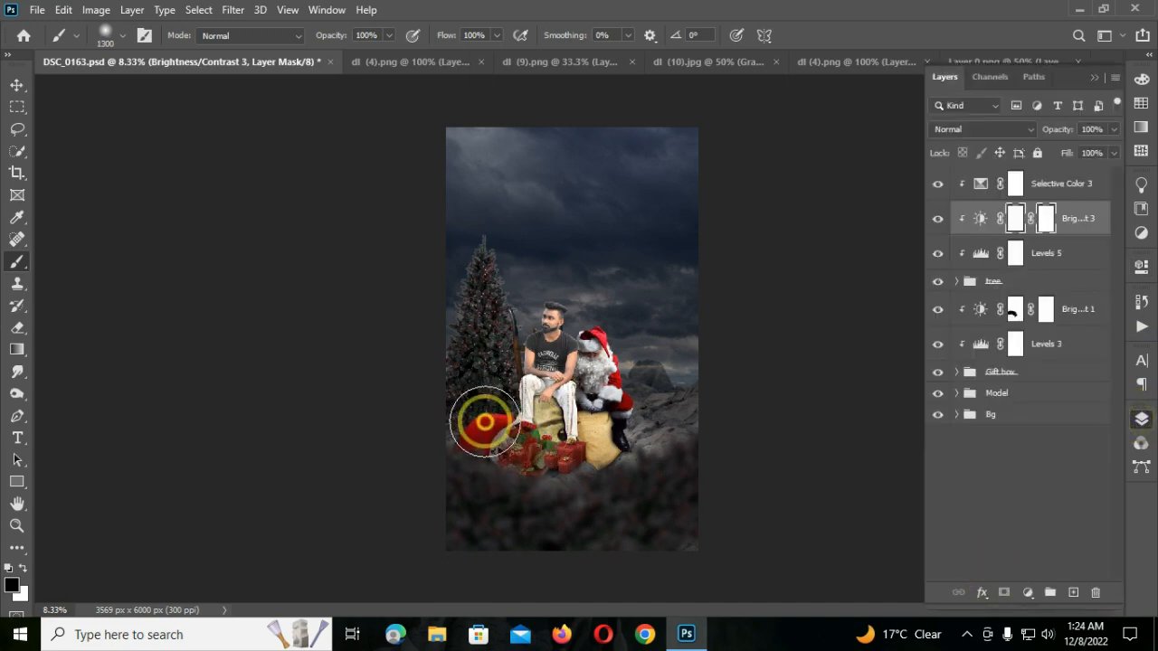
drag(547, 450, 657, 419)
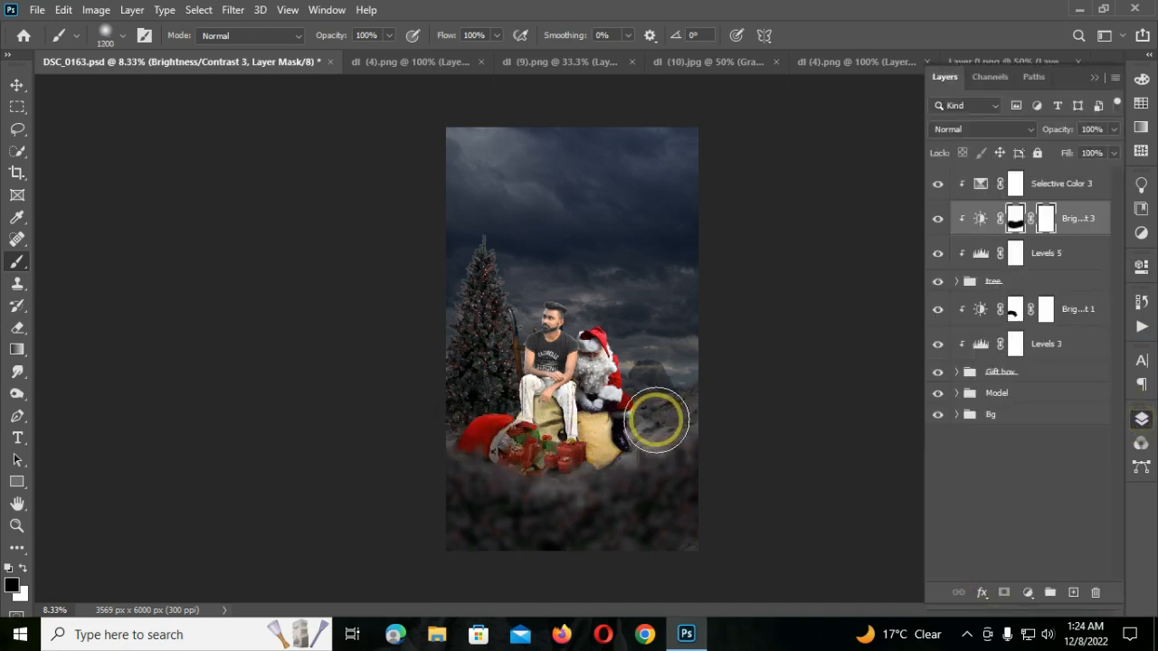
click(14, 92)
- Close the red gift box document dl (4).png and the Christmas tree document dl (9).png
click(447, 70)
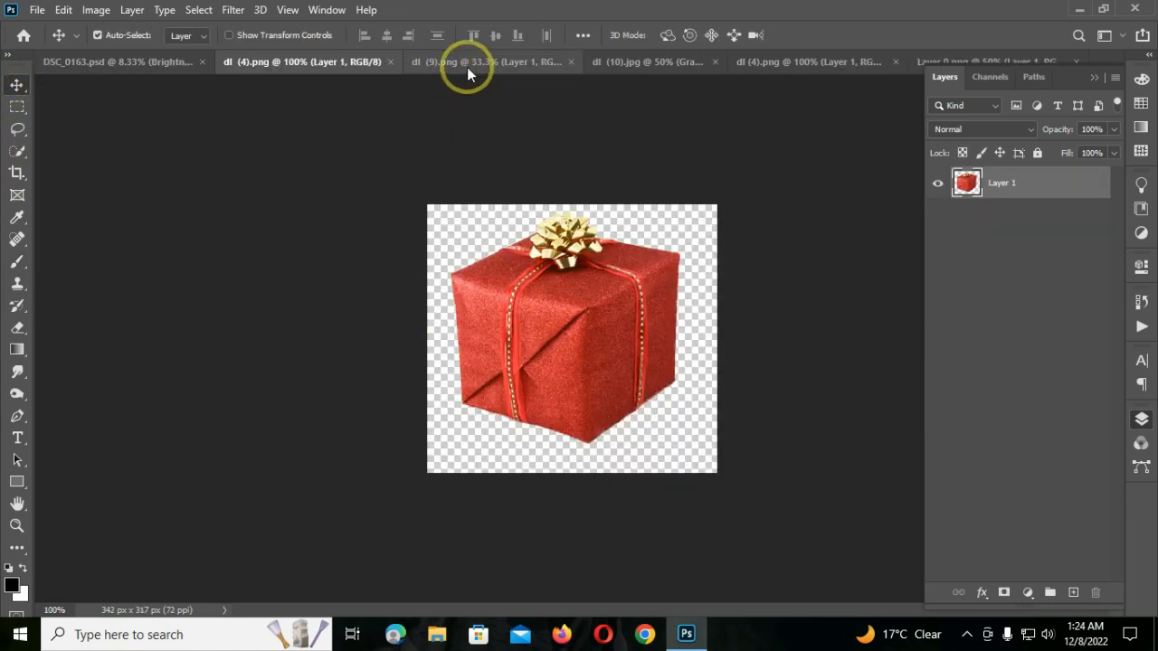
click(390, 67)
click(421, 66)
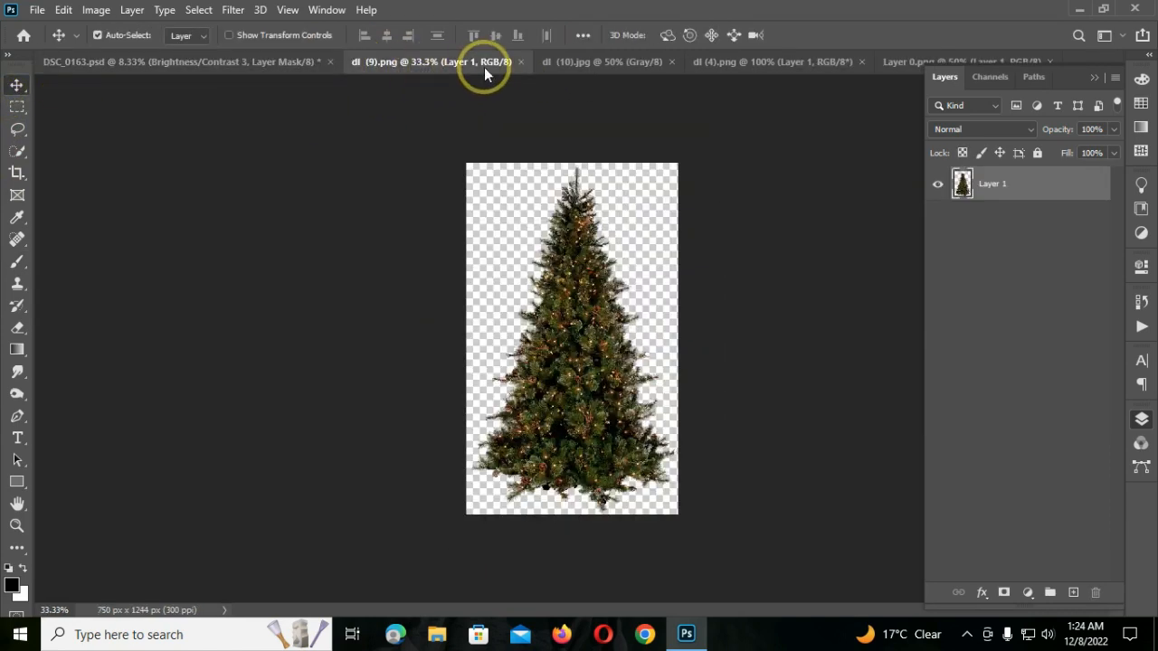
click(520, 61)
click(450, 70)
click(543, 65)
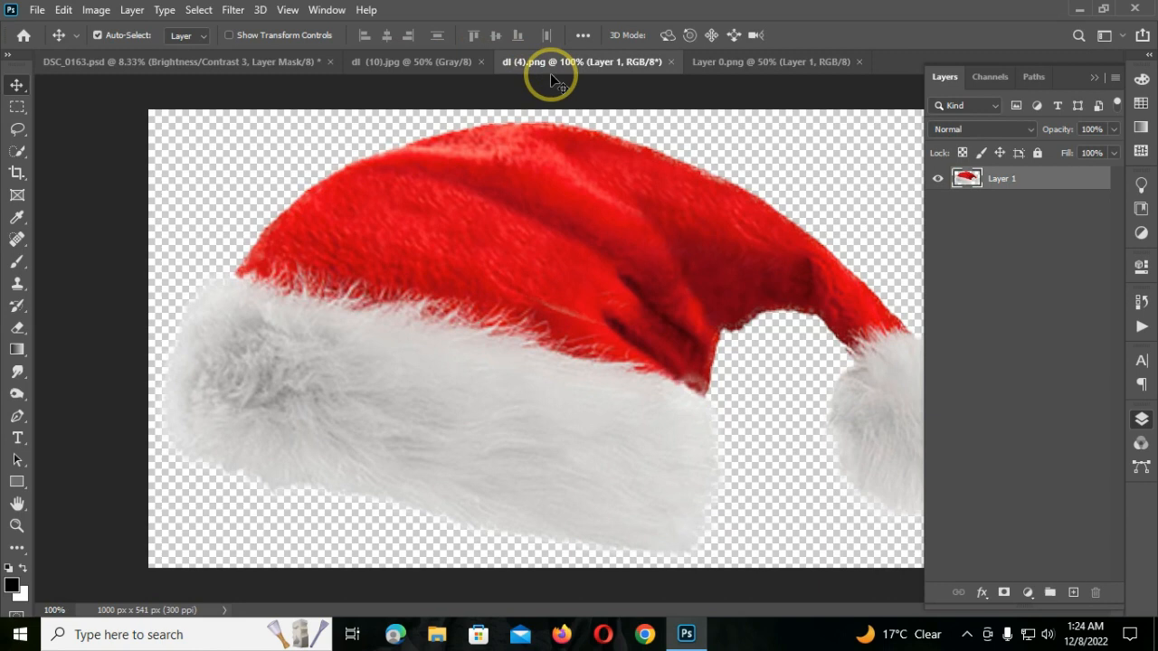
- Bring the red sack from Layer 0.png into the composite and place its layer at the top of the Gift box group
click(787, 63)
drag(605, 288, 595, 207)
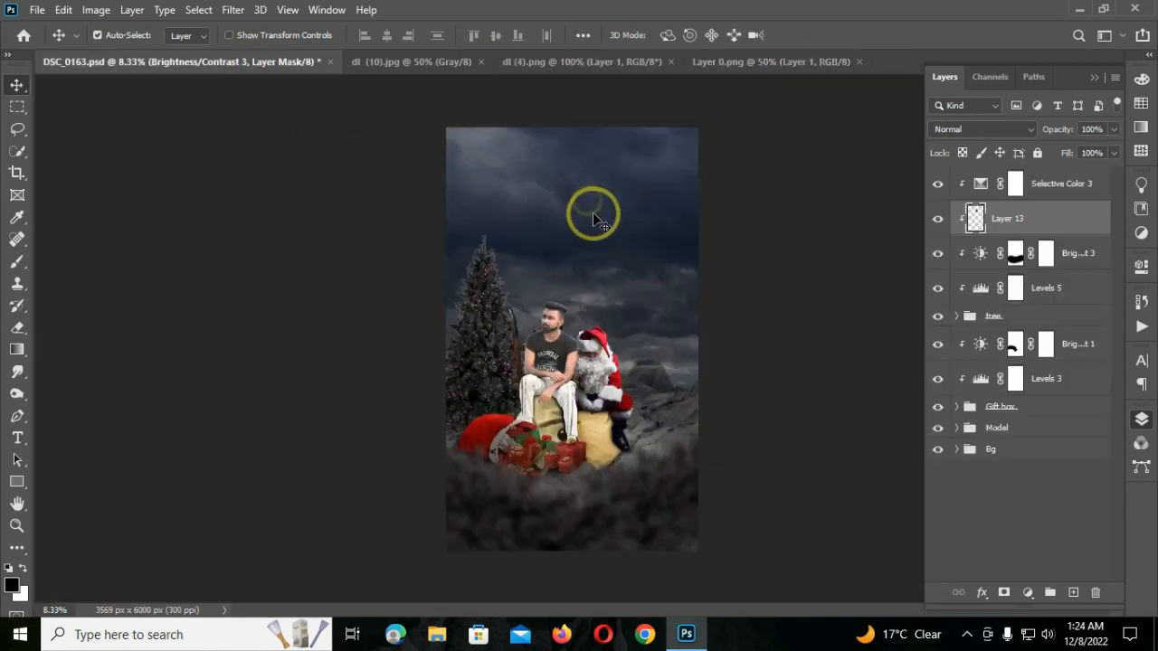
drag(1047, 227, 1011, 409)
click(957, 372)
drag(586, 214, 581, 253)
key(ctrl+z)
click(1013, 399)
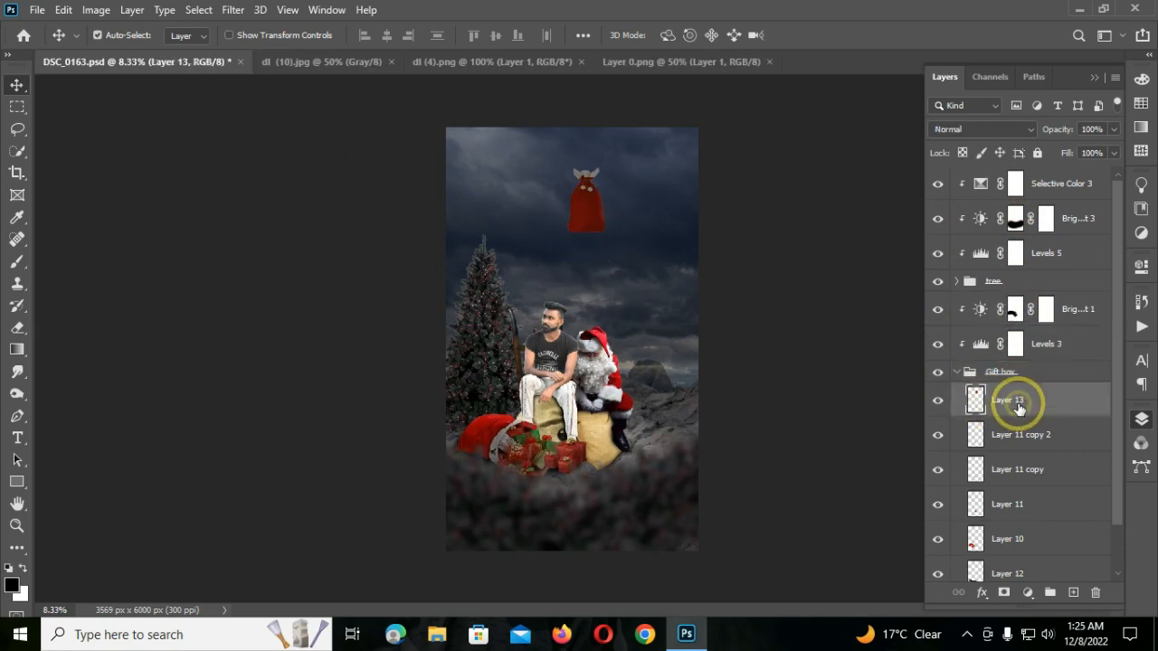
- Move the small red sack down in front of the burlap seat, beside the gift boxes, keeping its size
key(ctrl+t)
drag(590, 197, 550, 436)
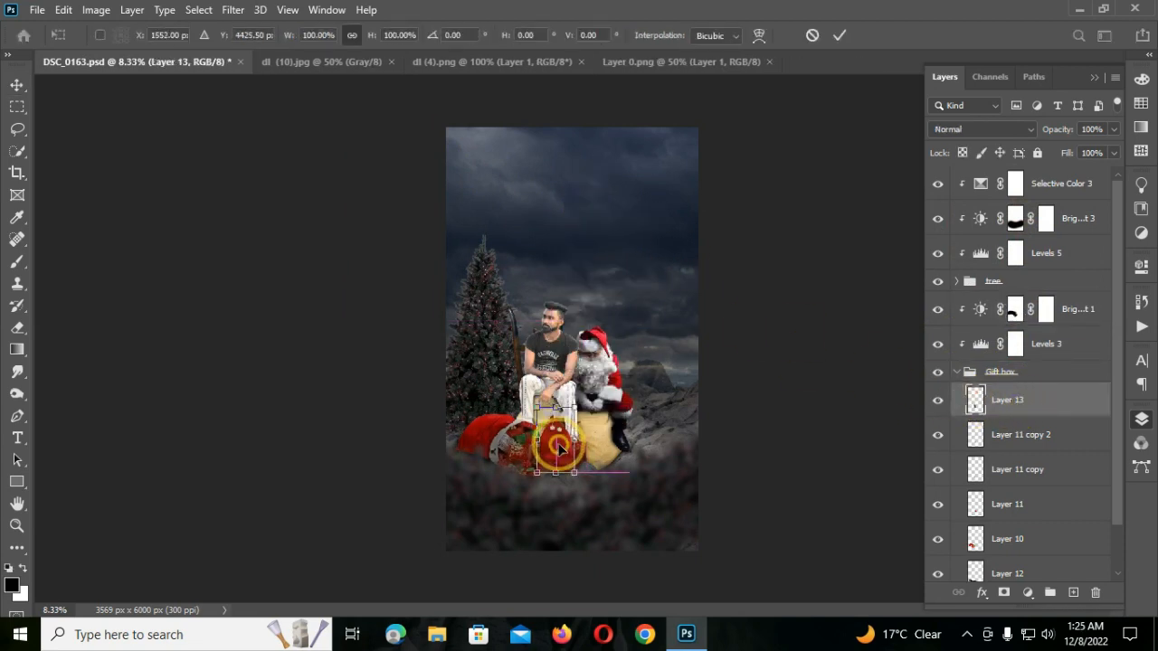
key(Return)
scroll(597, 453, up, 4)
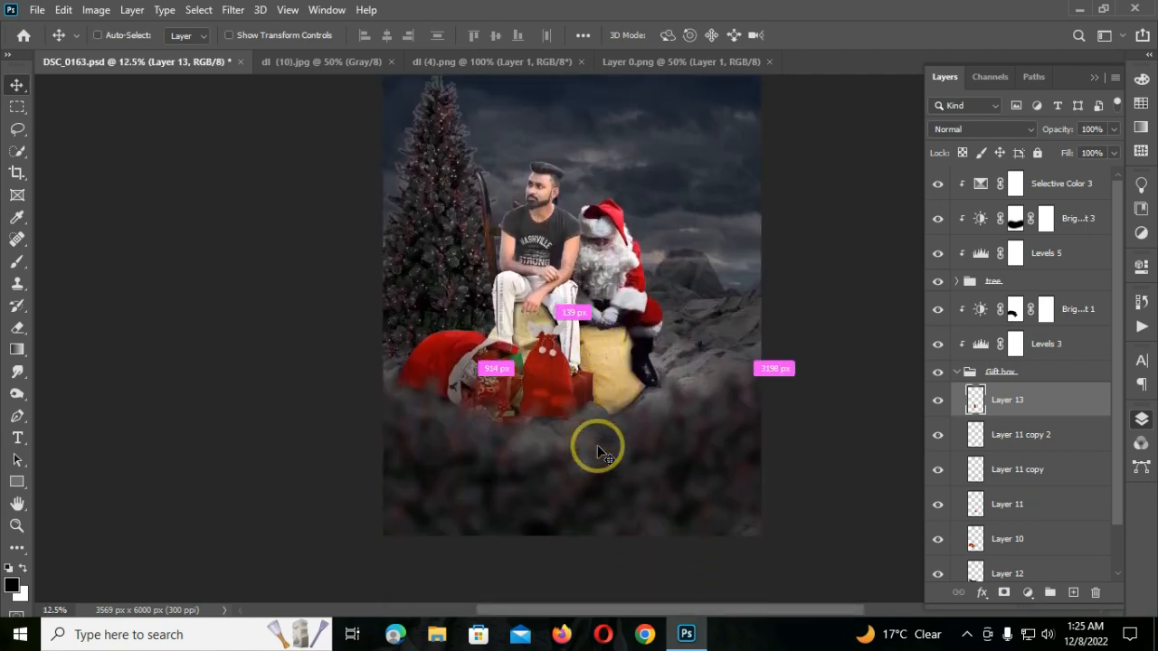
scroll(597, 452, down, 3)
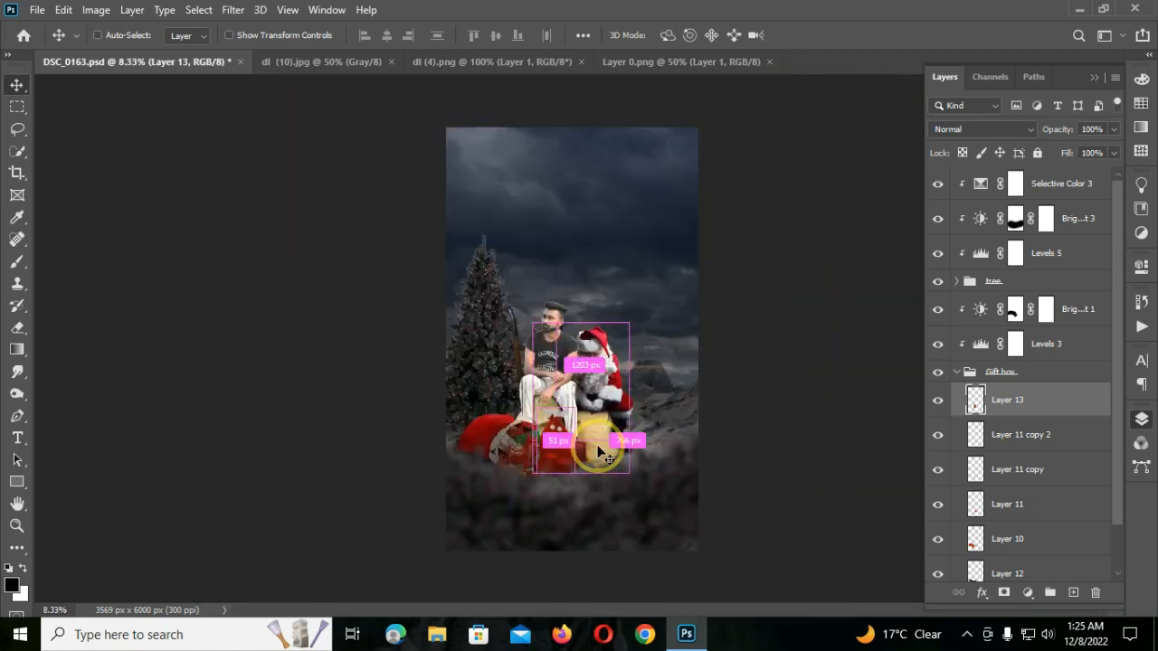
click(959, 373)
- Darken the man on Layer 0 in the Model group with a clipped Levels adjustment, lowering the output white level to about 200
click(956, 282)
click(956, 281)
click(956, 393)
click(1040, 455)
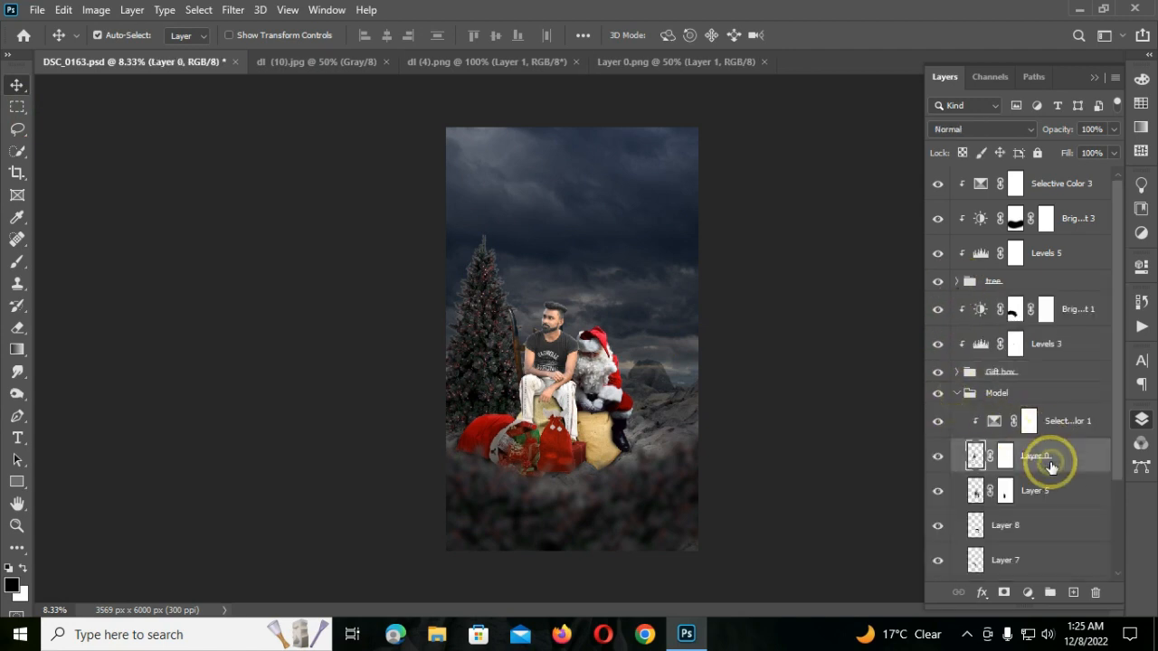
click(1028, 592)
click(1060, 369)
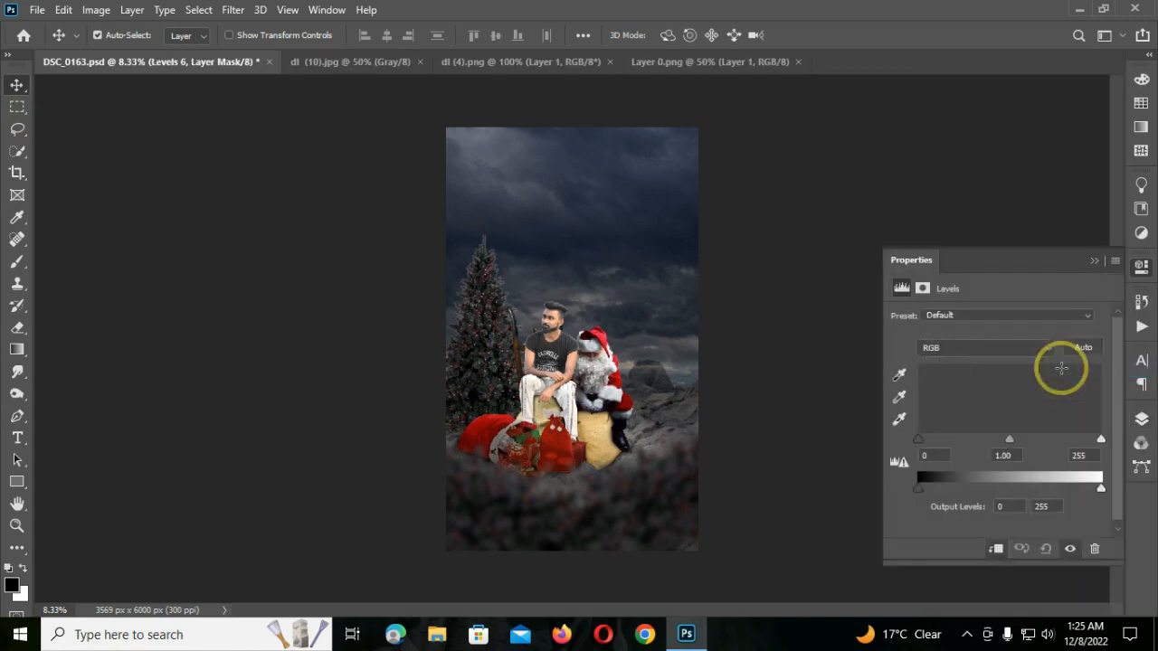
drag(1094, 489, 1041, 491)
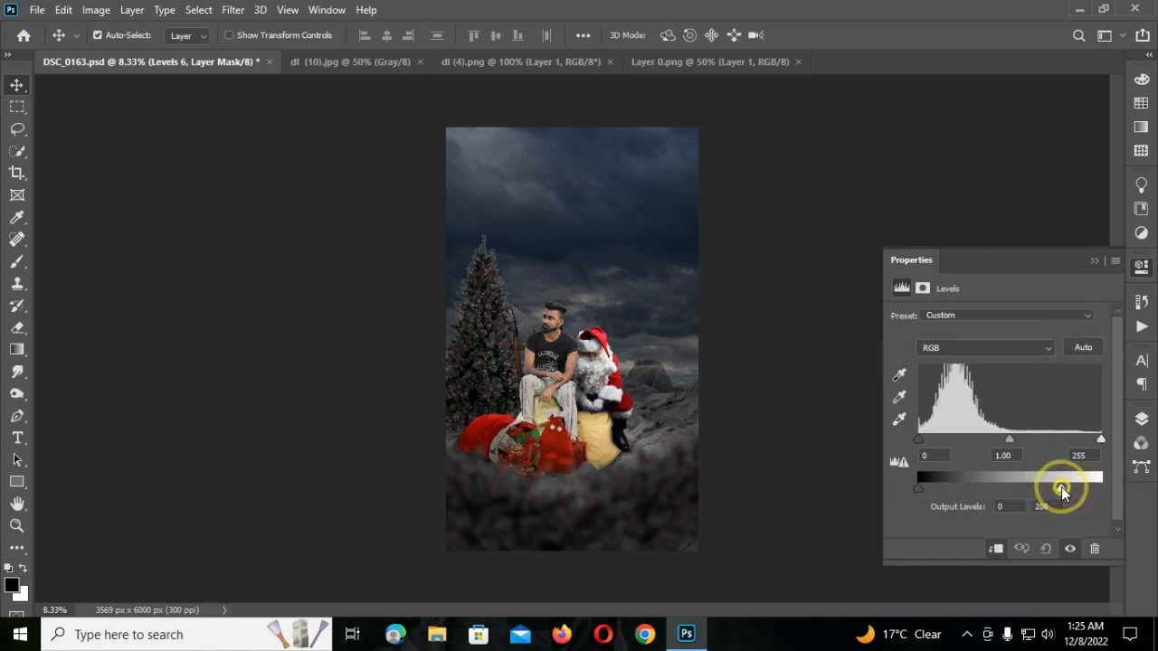
click(1095, 262)
- Add a clipped Brightness/Contrast adjustment above Levels 6 and lower its brightness to darken the man further
click(1142, 419)
click(1041, 567)
click(1062, 351)
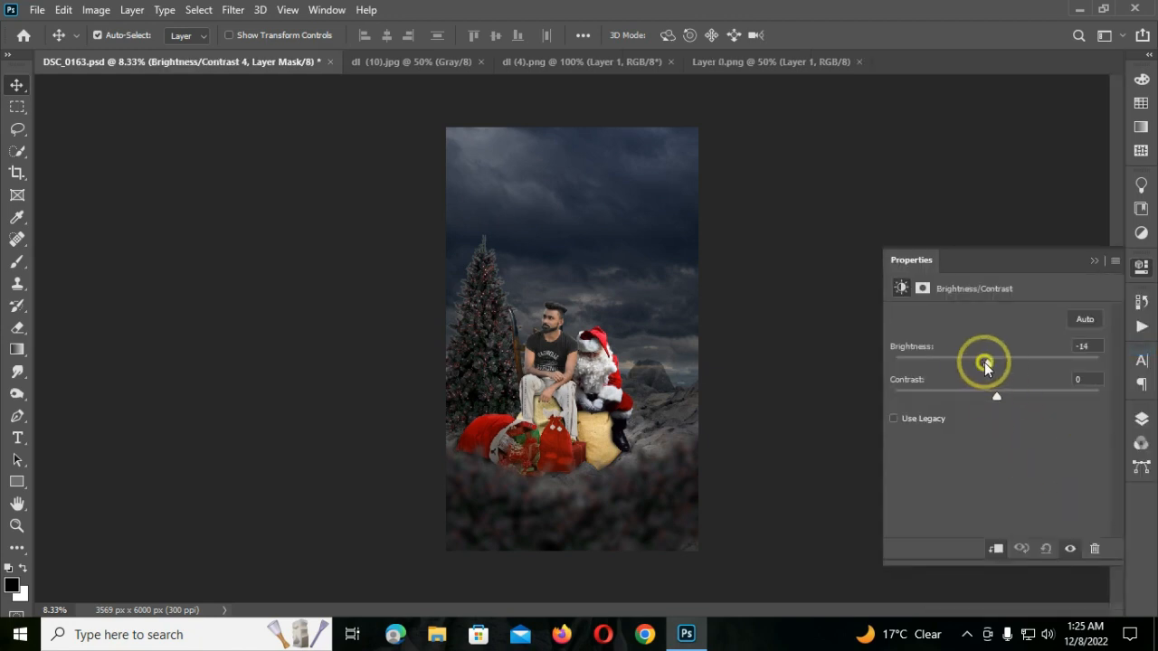
drag(985, 365, 974, 365)
click(1095, 262)
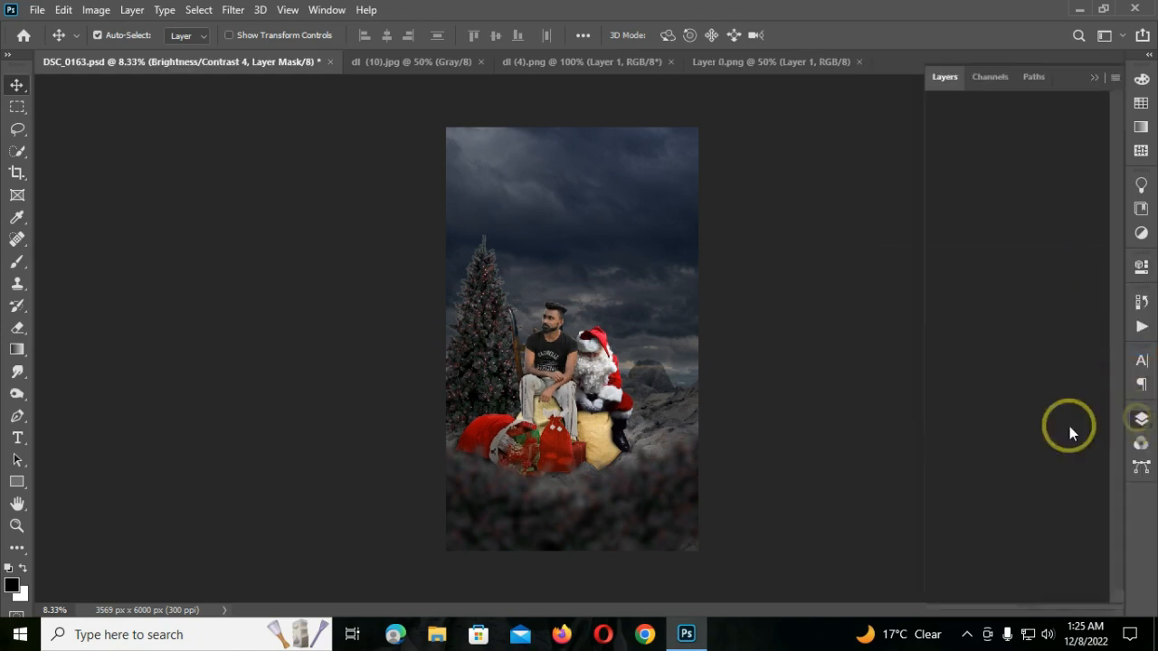
- Mask the man's Brightness/Contrast adjustment along his tree-facing side with a soft black brush between 500 and 250 px
scroll(619, 473, up, 2)
scroll(619, 473, up, 1)
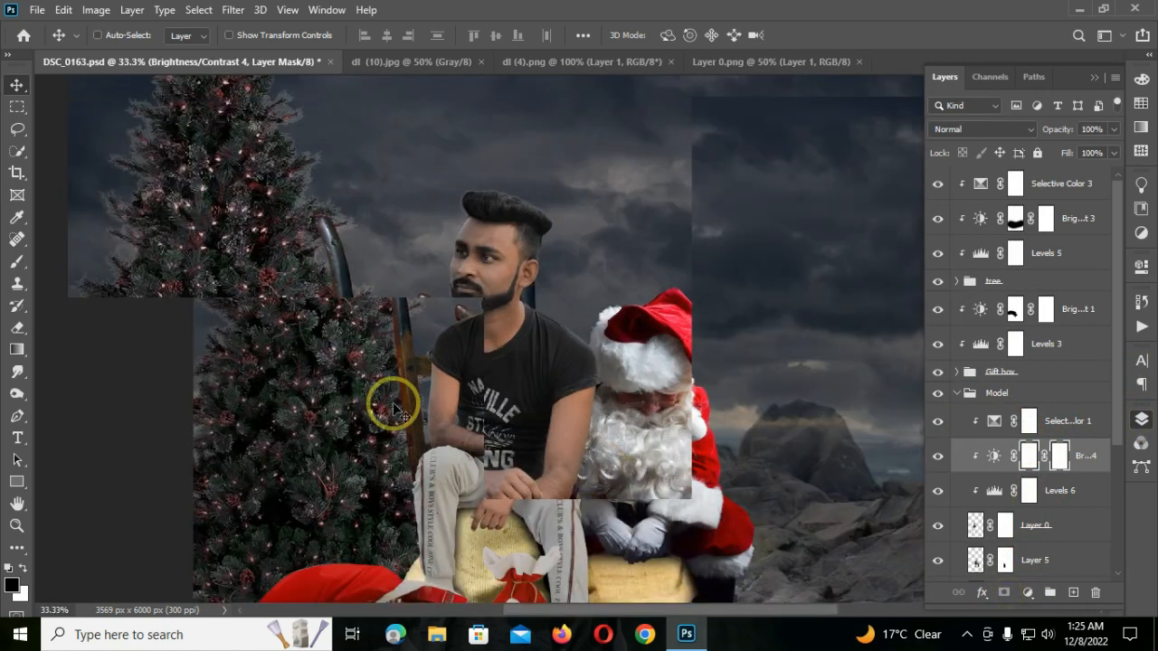
key(b)
key(bracketright)
key(bracketright)
key(bracketright)
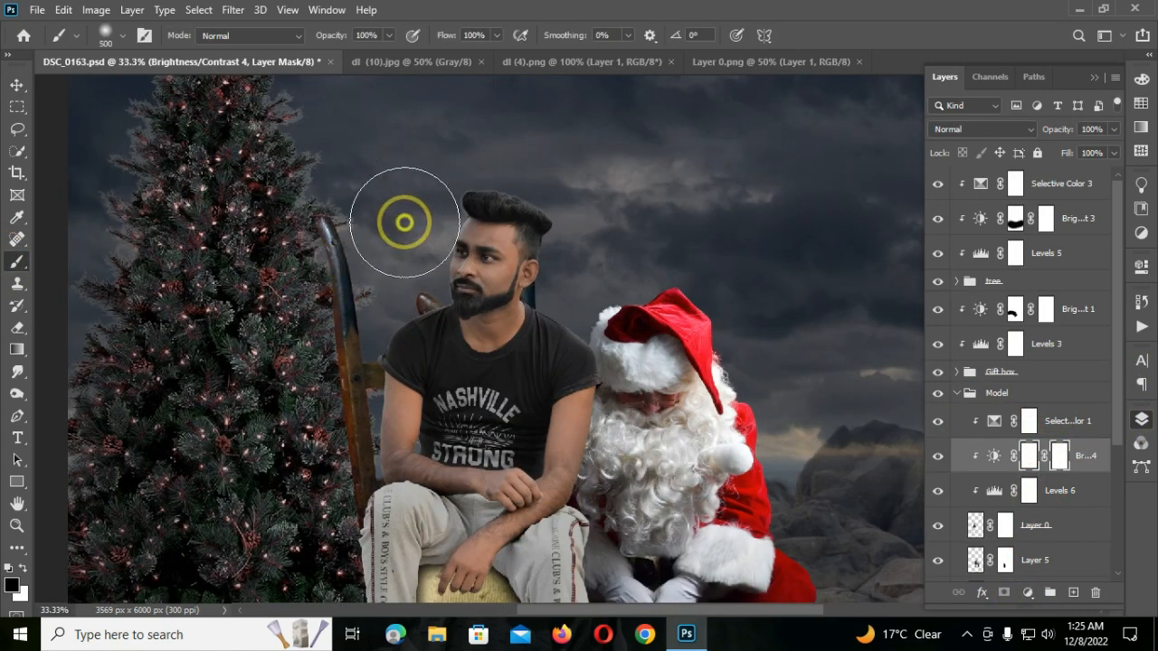
click(599, 155)
mouse_move(331, 384)
mouse_down()
mouse_move(369, 308)
mouse_move(307, 532)
mouse_move(316, 364)
mouse_move(315, 441)
mouse_move(319, 378)
mouse_move(329, 472)
mouse_move(323, 504)
mouse_move(315, 337)
mouse_up()
scroll(305, 467, down, 3)
key(bracketleft)
scroll(312, 333, up, 2)
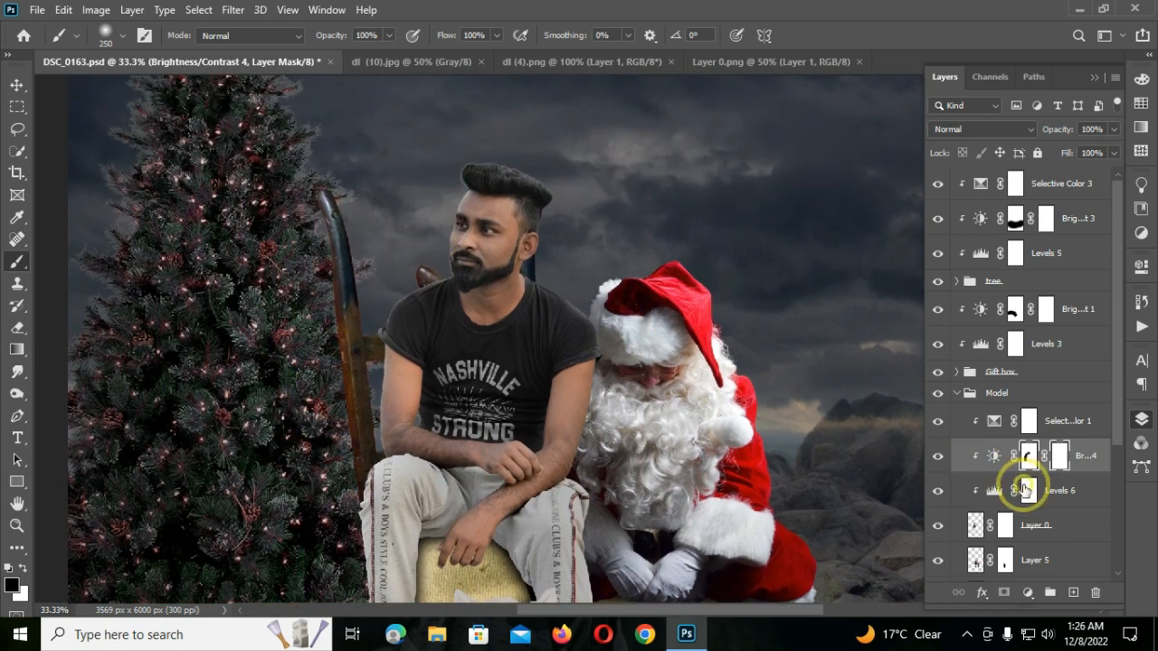
- Paint black on the Levels 6 mask along the man's tree-facing side with a soft 400 px brush, and collapse the Model group
click(1024, 489)
mouse_move(411, 228)
mouse_down()
mouse_move(431, 212)
mouse_move(372, 269)
mouse_move(333, 429)
mouse_up()
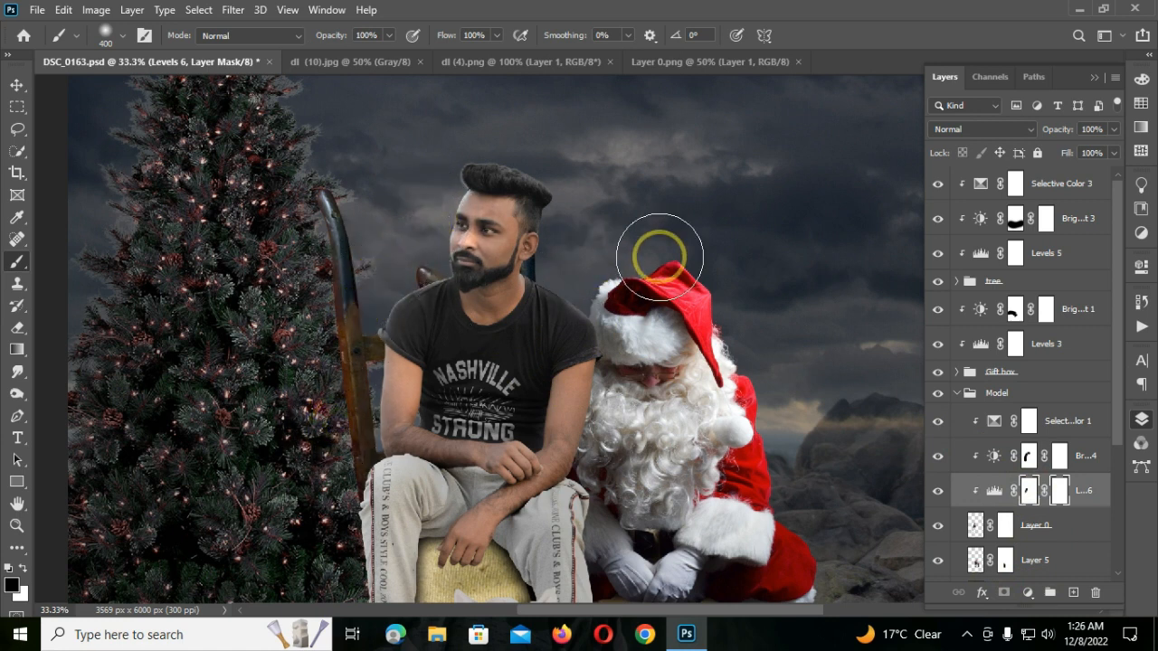
key(ctrl+minus)
key(ctrl+minus)
key(ctrl+minus)
key(ctrl+minus)
click(15, 87)
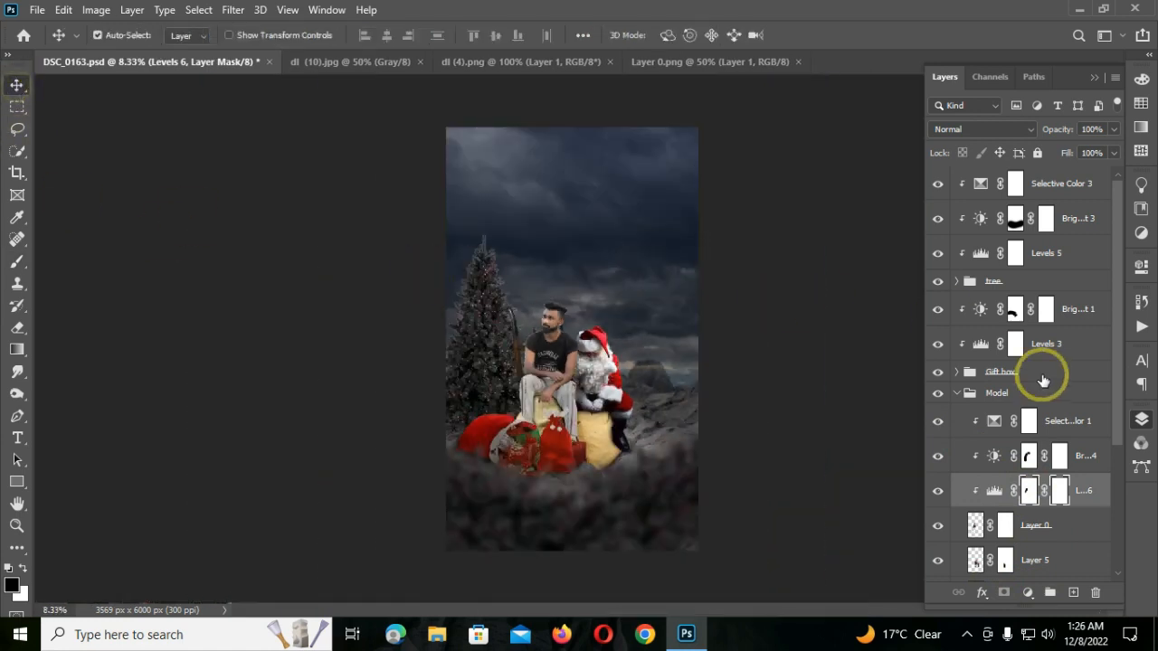
click(955, 394)
- Check the remaining source documents and close the sack document Layer 0.png
click(956, 280)
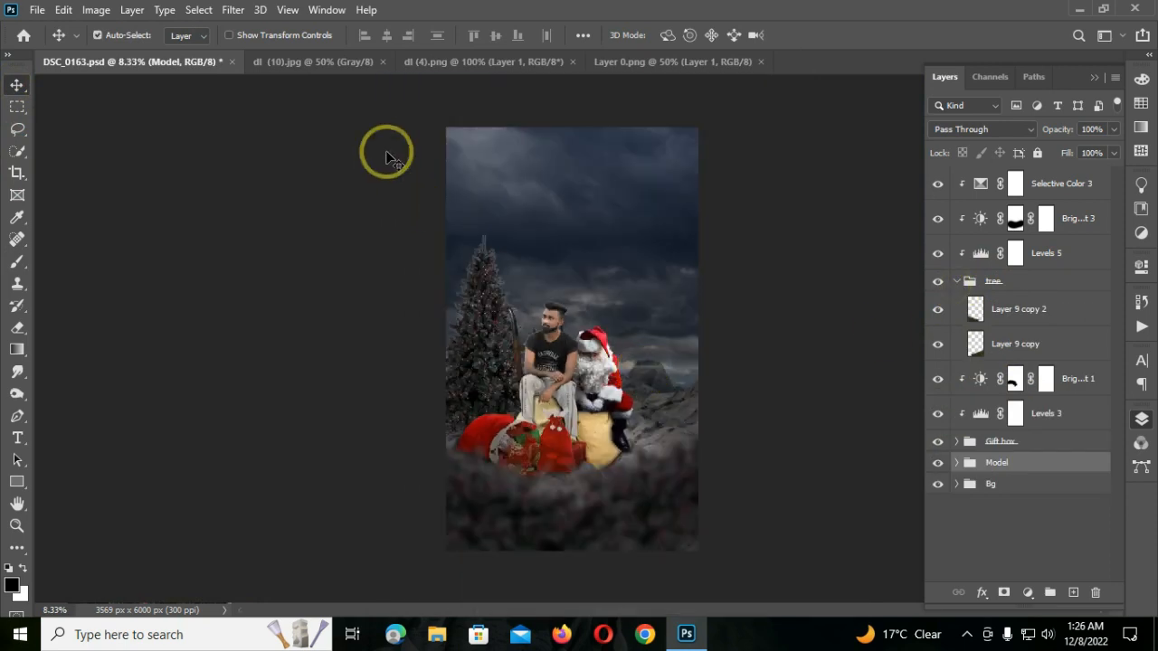
click(344, 64)
click(530, 62)
click(672, 61)
click(761, 62)
- Bring the Santa hat from dl (4).png over the man's head and place its layer at the top of the Model group
drag(68, 113, 496, 308)
drag(1024, 468, 1023, 498)
key(ctrl+plus)
key(ctrl+plus)
key(ctrl+plus)
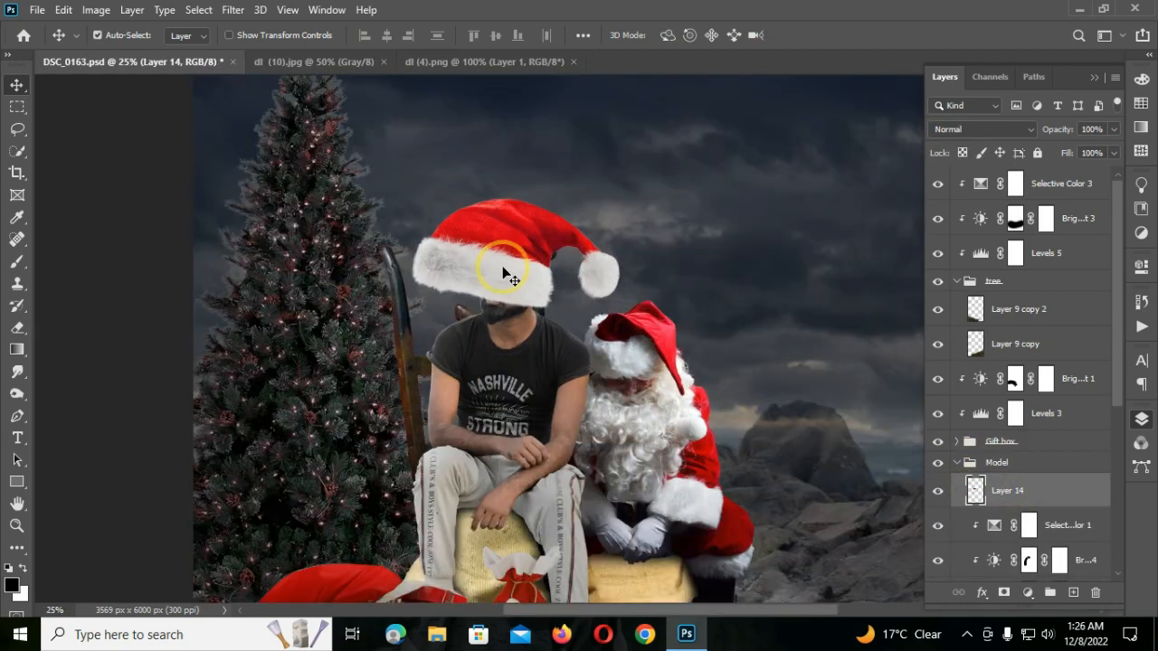
- Scale the Santa hat down to the size of the man's head and position it on his head
key(ctrl+t)
drag(621, 311, 519, 256)
drag(452, 238, 528, 249)
key(Return)
key(ctrl+minus)
key(ctrl+minus)
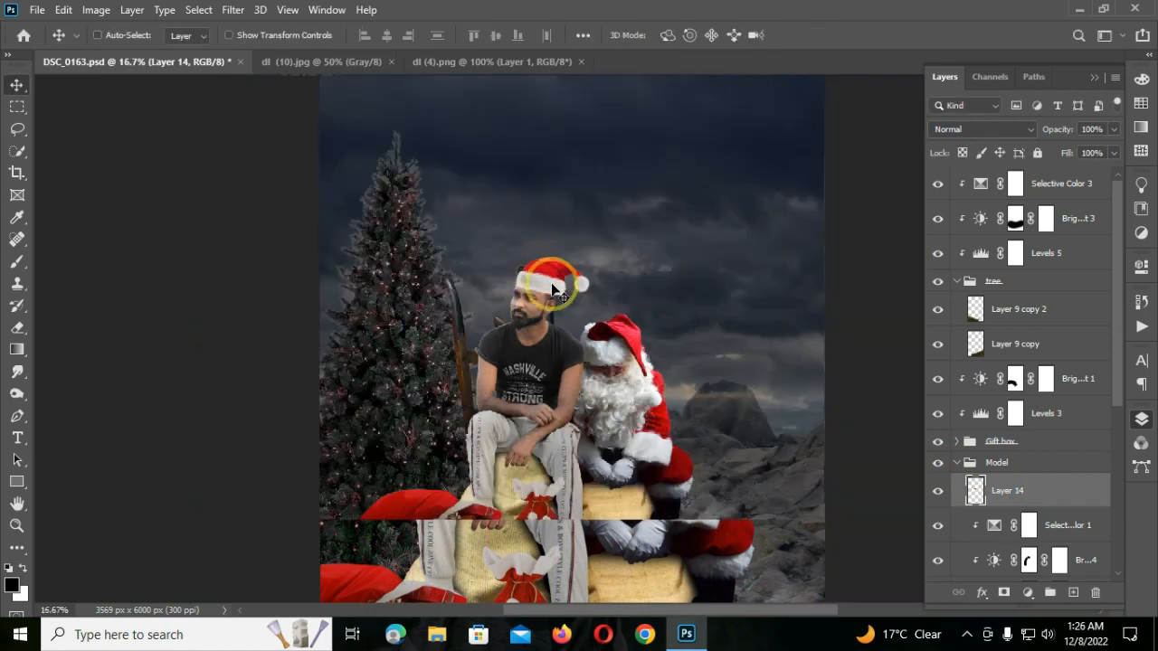
key(ctrl+plus)
key(ctrl+plus)
key(ctrl+plus)
key(ctrl+plus)
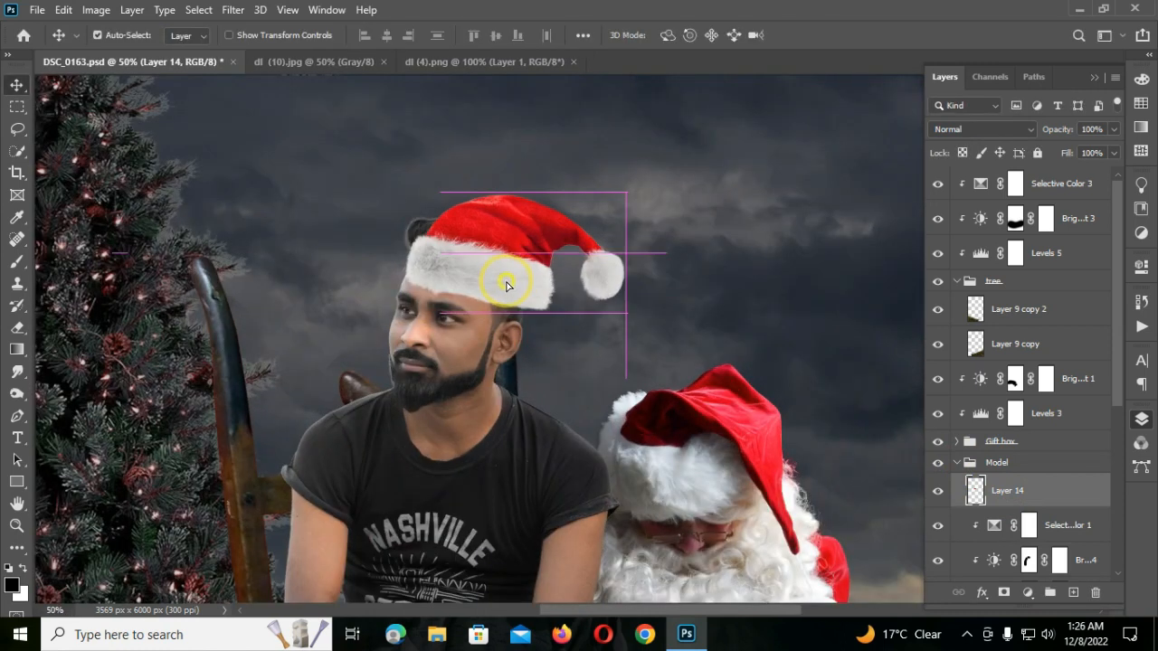
drag(506, 286, 503, 283)
- Warp the Santa hat so that its brim and pompom side fit the shape of the man's head
key(ctrl+t)
click(758, 34)
drag(543, 315, 545, 280)
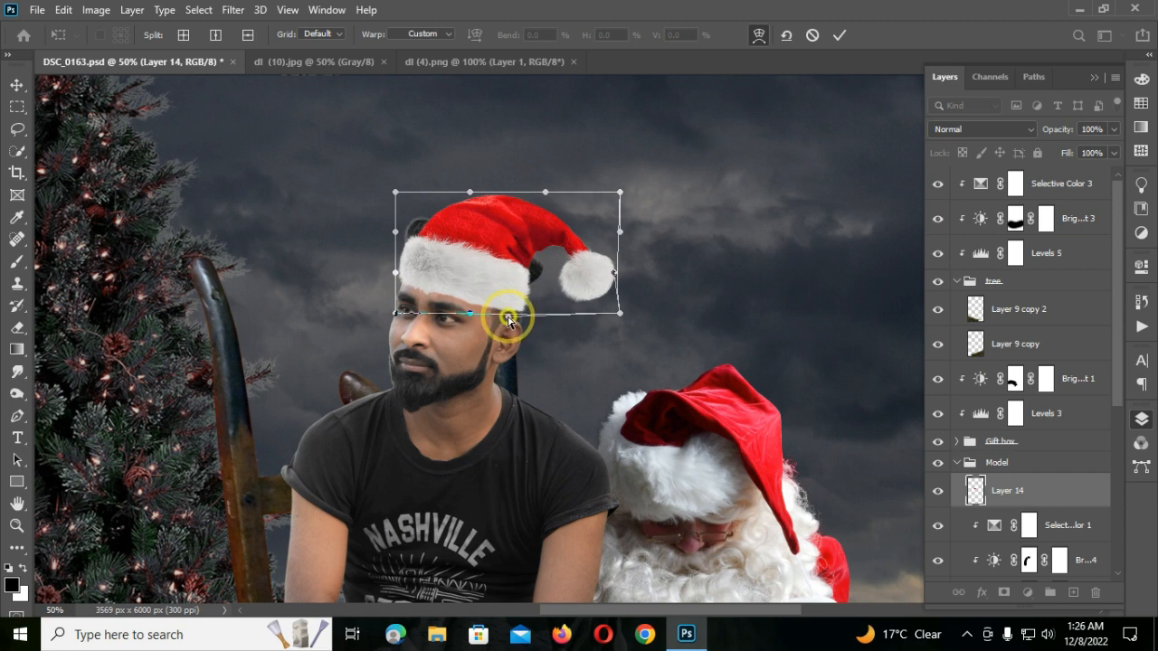
click(840, 35)
- Hide the hair sticking out around the hat by painting black on the Layer 0 mask at 125 px, and collapse the Model group
scroll(1030, 529, down, 3)
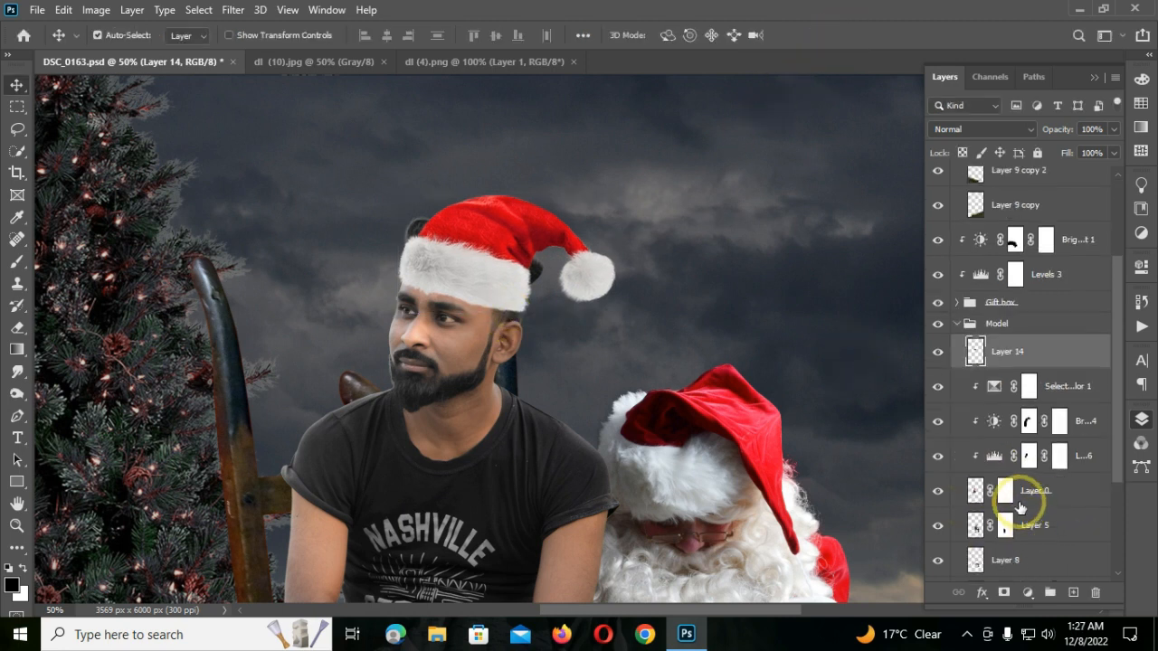
click(1005, 490)
click(17, 261)
key(bracketright)
key(bracketleft)
key(bracketleft)
key(bracketleft)
key(bracketleft)
key(bracketleft)
key(bracketleft)
key(bracketleft)
mouse_move(411, 234)
mouse_down()
mouse_move(500, 225)
mouse_move(548, 288)
mouse_up()
scroll(627, 356, down, 5)
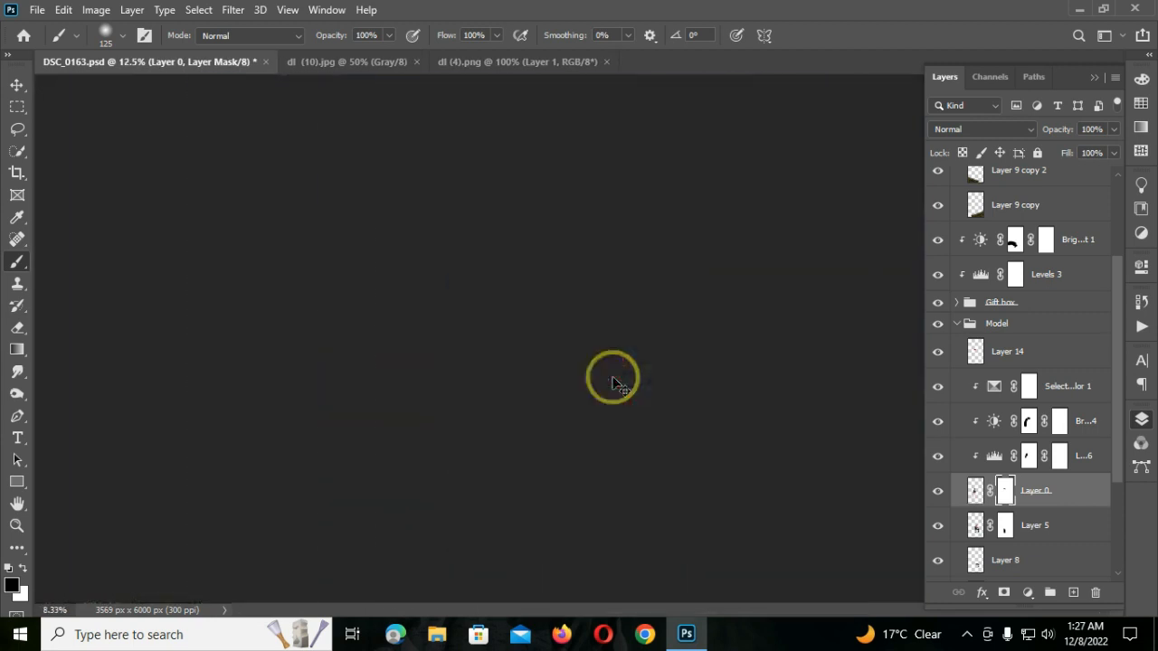
click(17, 83)
scroll(994, 443, down, 3)
scroll(1034, 458, up, 4)
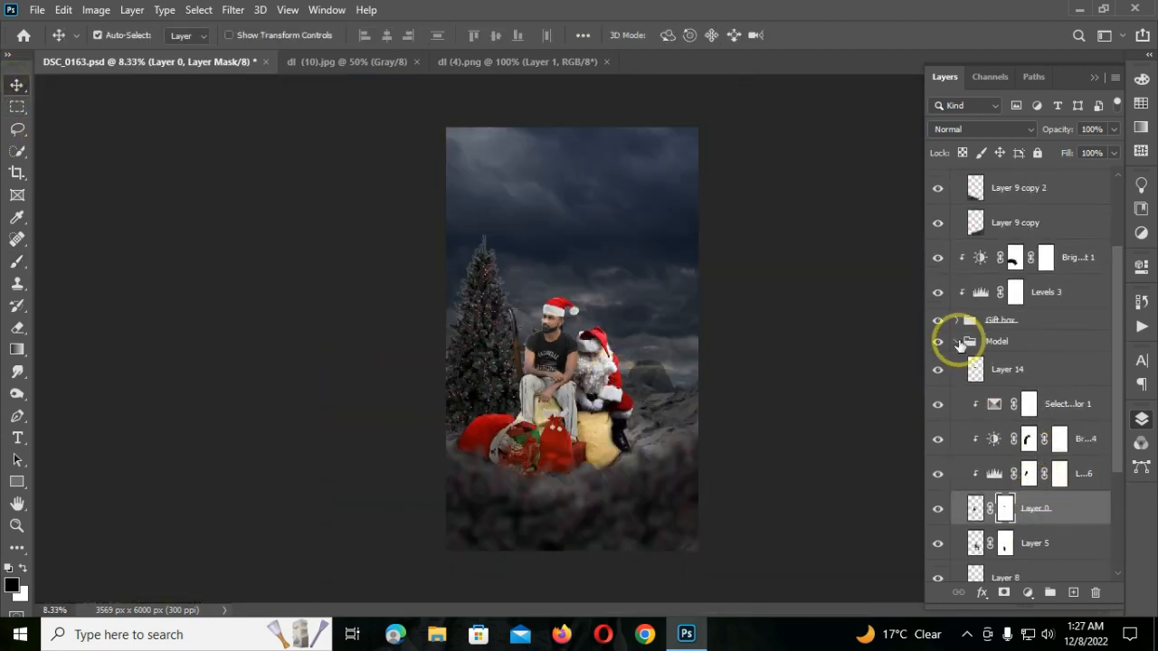
click(957, 343)
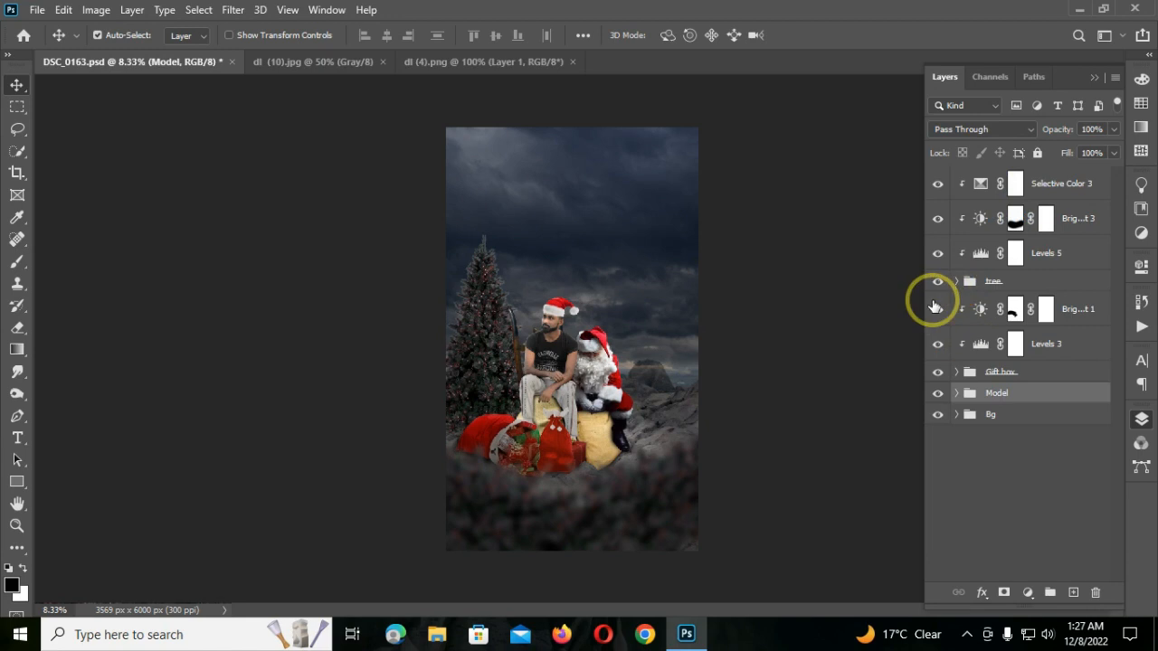
- Add a new layer above Selective Color 3 and close the hat document dl (4).png
click(1067, 185)
click(1073, 592)
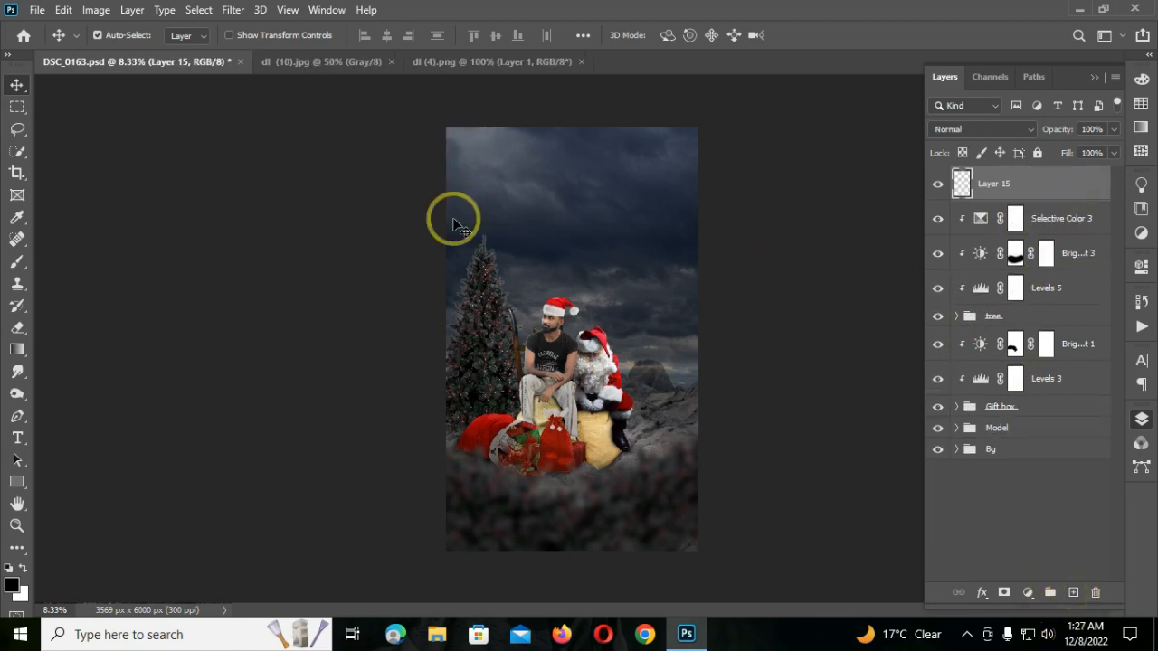
click(416, 61)
click(581, 62)
- Set white as the foreground colour and choose the crescent moon brush from the brush presets
click(16, 261)
click(23, 568)
right_click(489, 164)
scroll(563, 396, down, 1)
click(518, 399)
scroll(512, 440, down, 1)
click(514, 438)
scroll(693, 444, down, 1)
click(665, 484)
click(535, 356)
click(661, 3)
- Rotate the moon brush to 19° and stamp a white crescent moon at 1700 px in the sky above the man
right_click(569, 218)
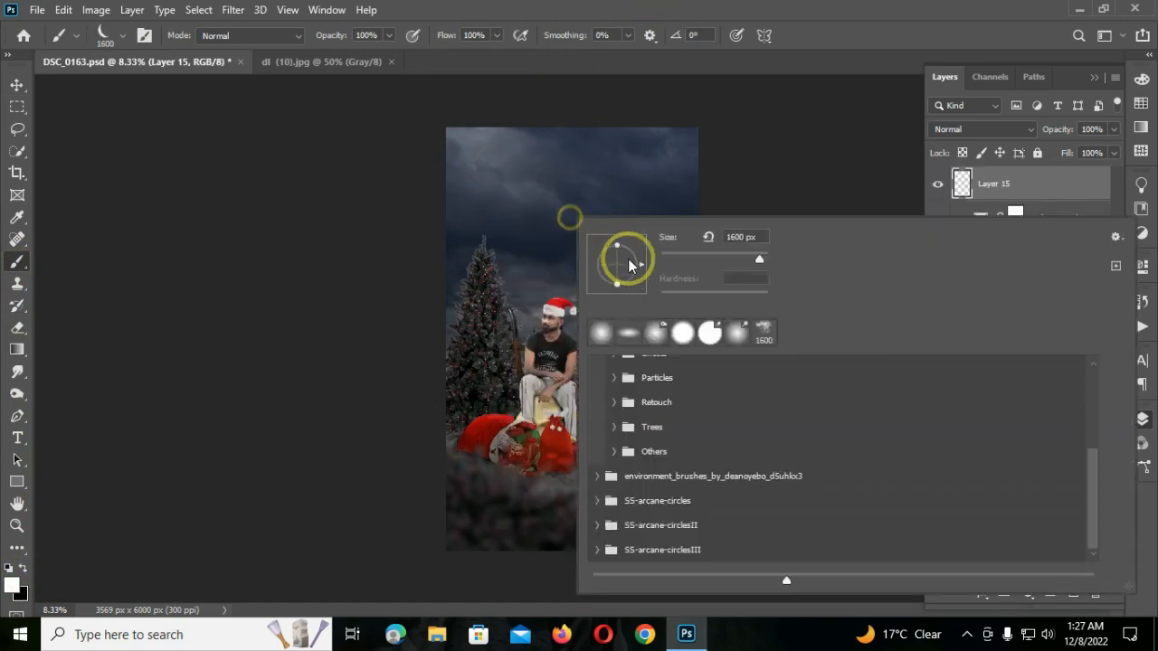
drag(642, 262, 641, 254)
key(Return)
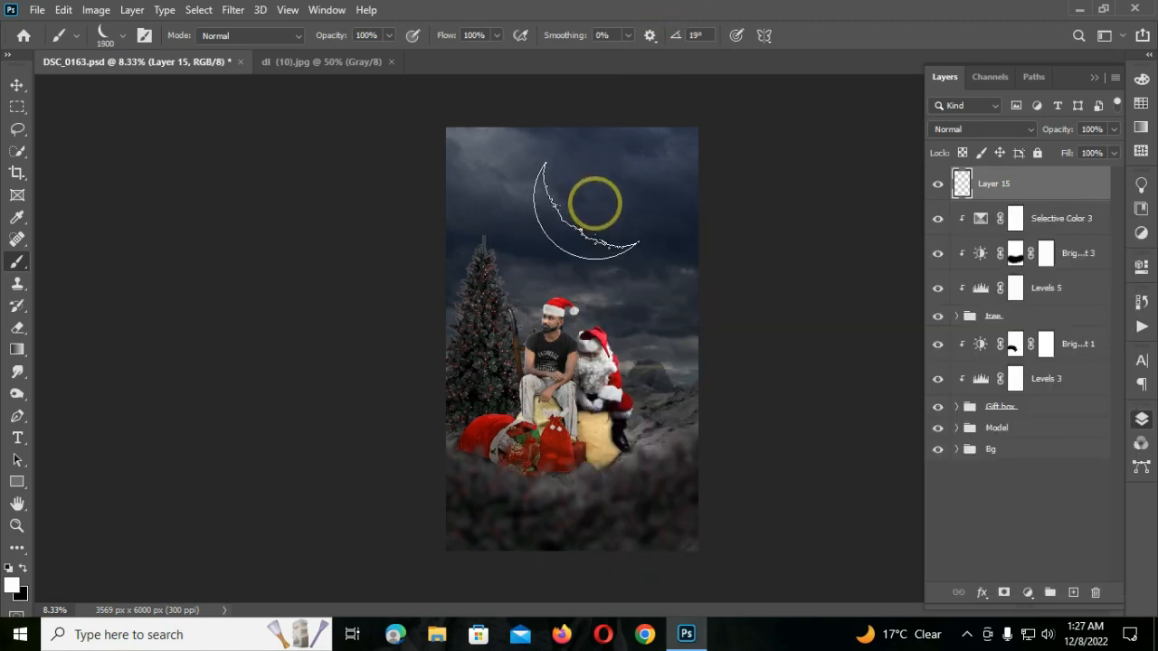
click(583, 202)
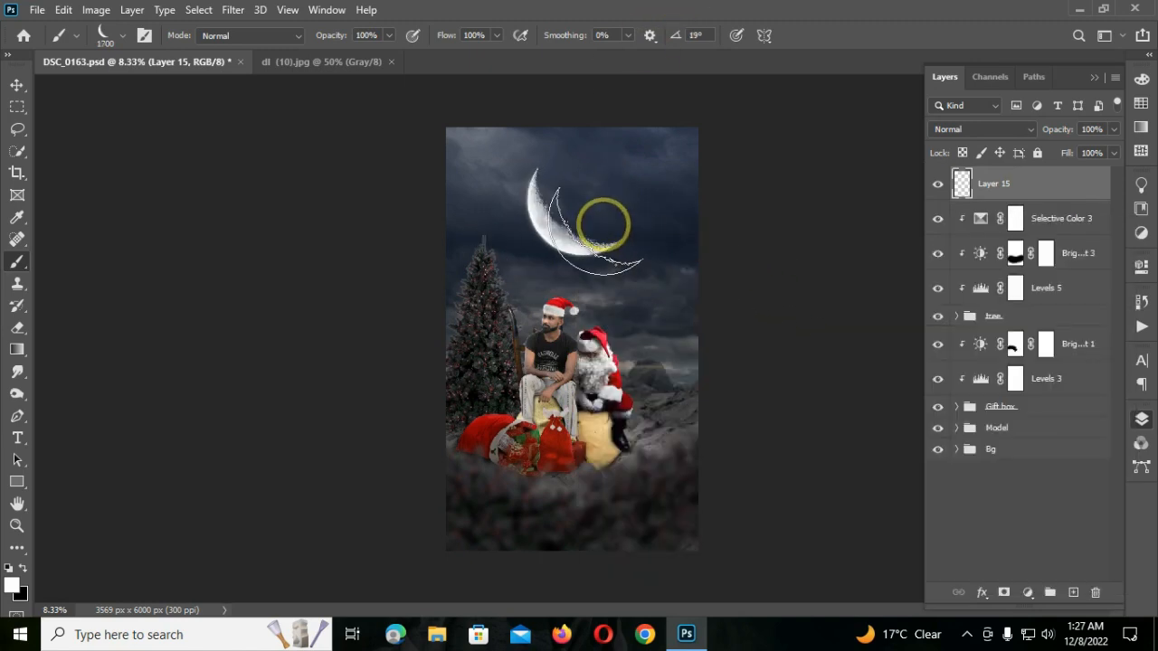
- Switch to a soft round 1000 px brush with 0% hardness, and shift the moon slightly away from the tree side
right_click(603, 222)
click(653, 335)
scroll(694, 409, up, 1)
click(621, 379)
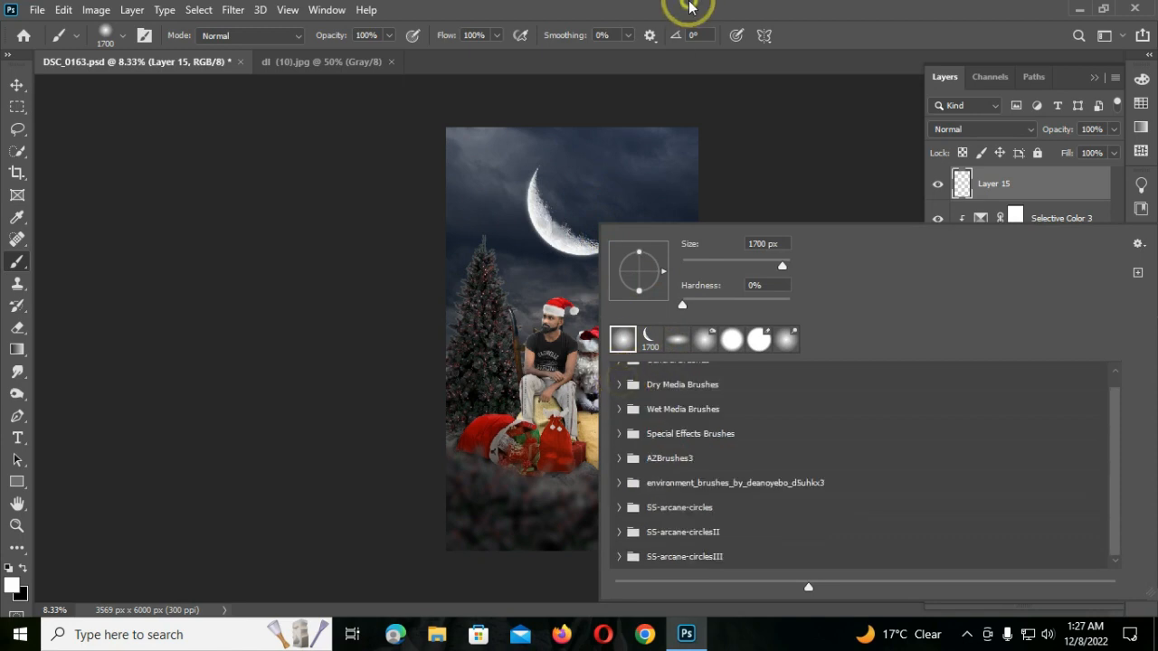
click(689, 4)
key(bracketleft)
key(bracketleft)
key(bracketleft)
key(bracketleft)
key(bracketleft)
key(bracketleft)
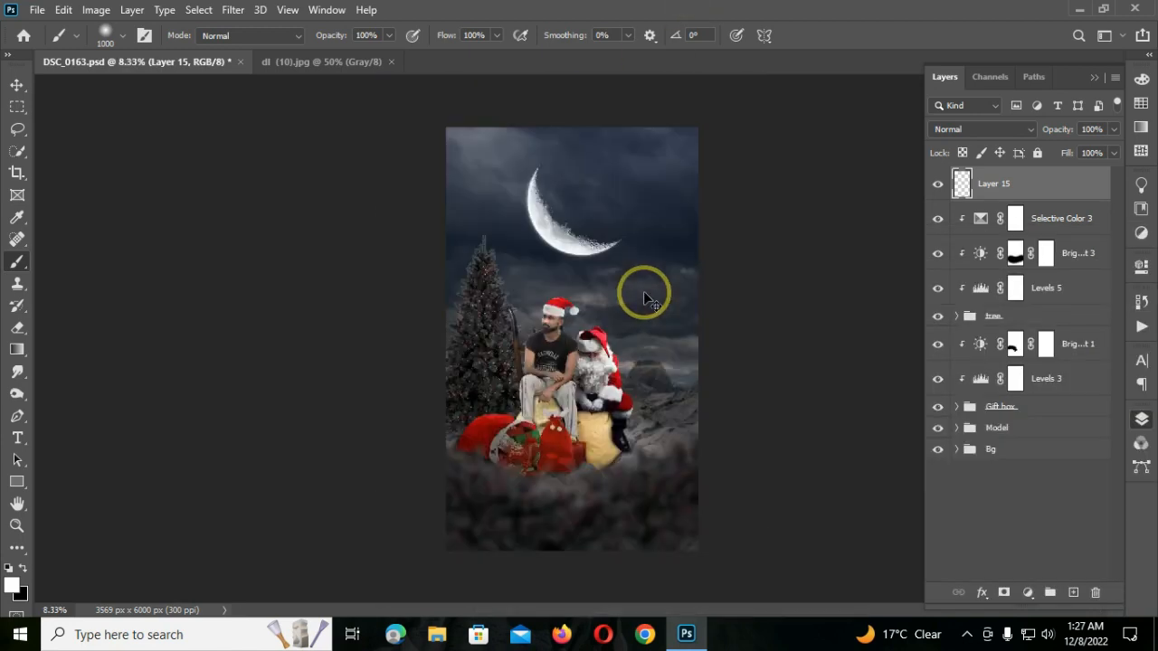
click(17, 83)
drag(548, 245, 554, 245)
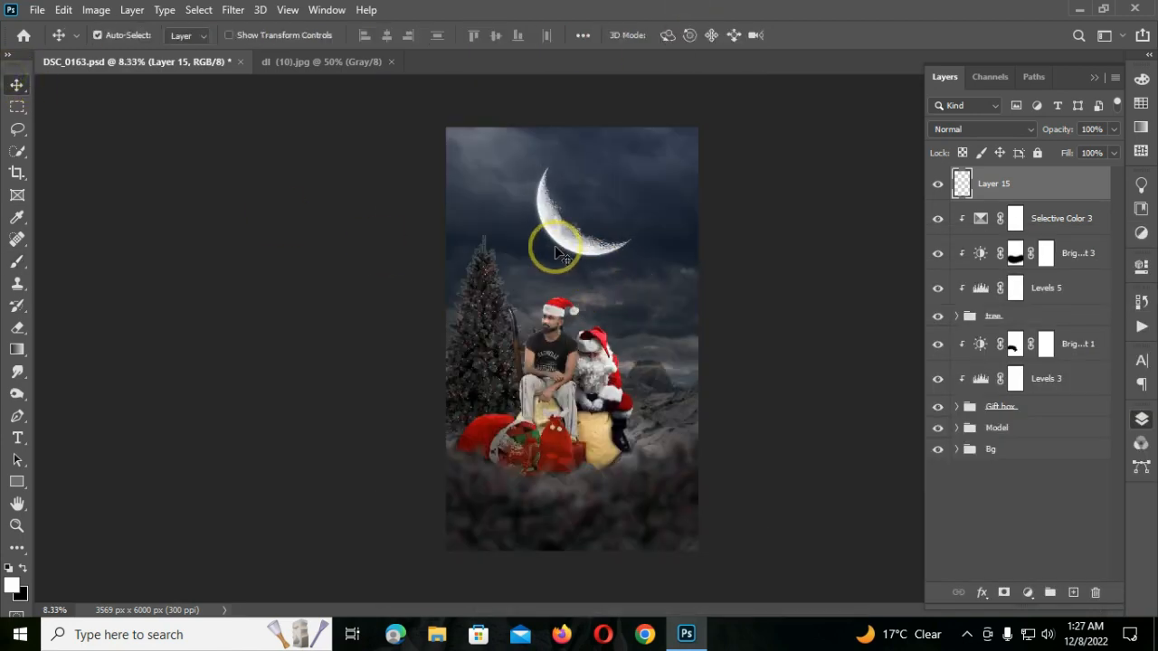
- Add a new layer above Selective Color 2 in the Bg group and sample a grey from the background beside Santa
click(957, 428)
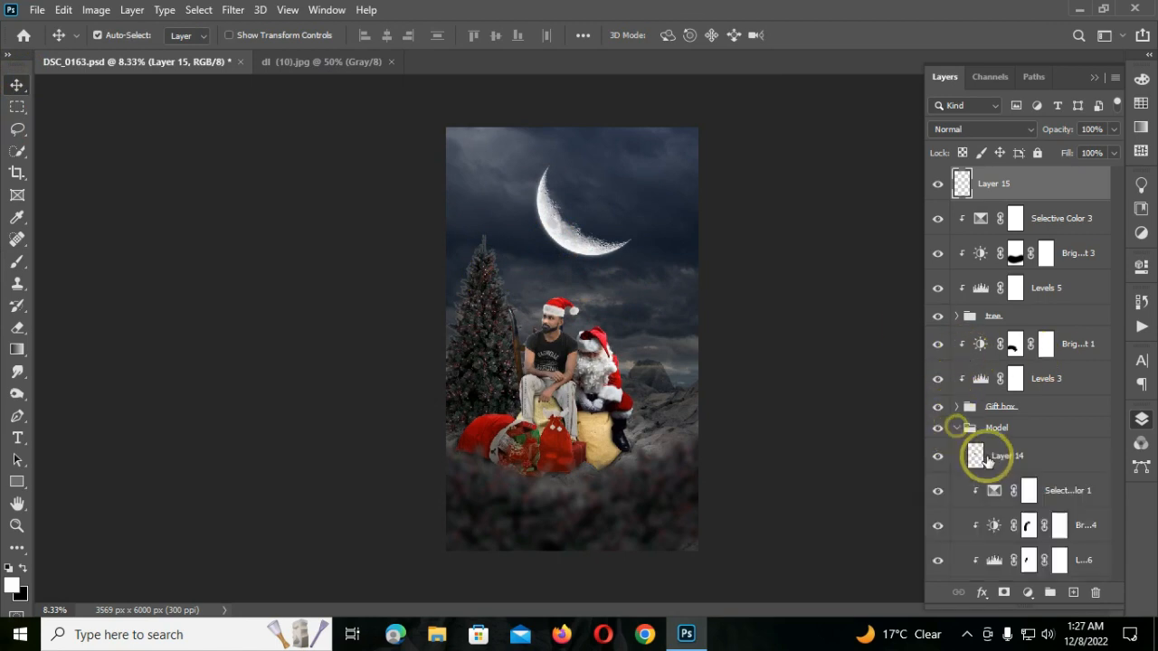
click(957, 427)
click(957, 449)
click(1074, 490)
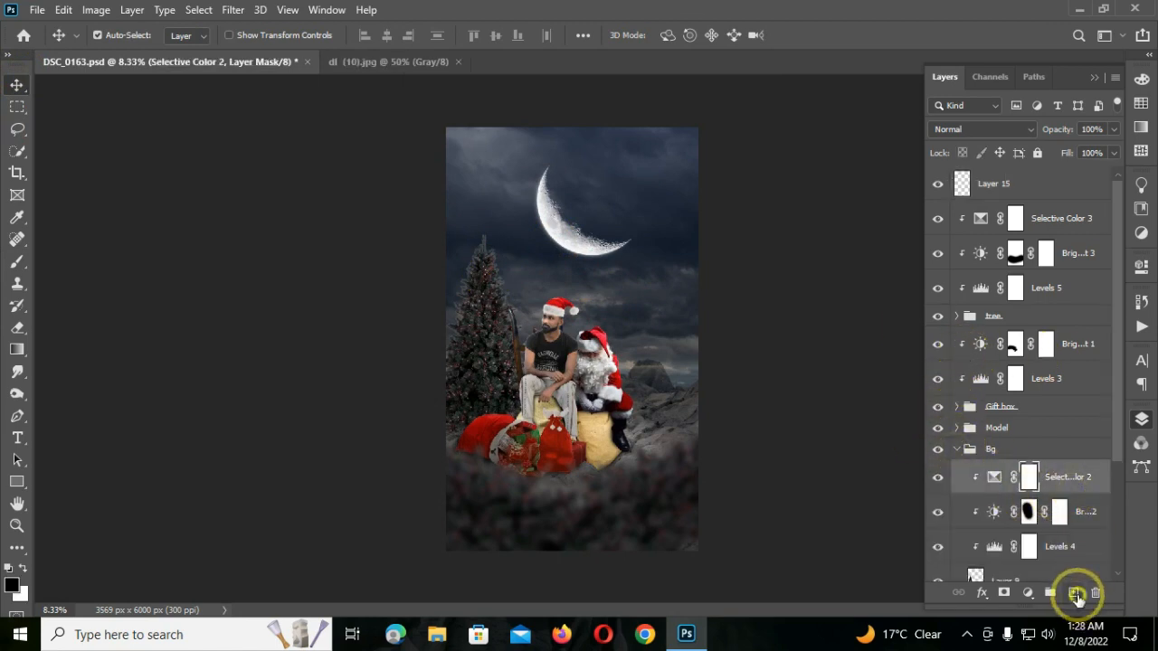
click(1072, 592)
click(17, 217)
drag(718, 354, 684, 373)
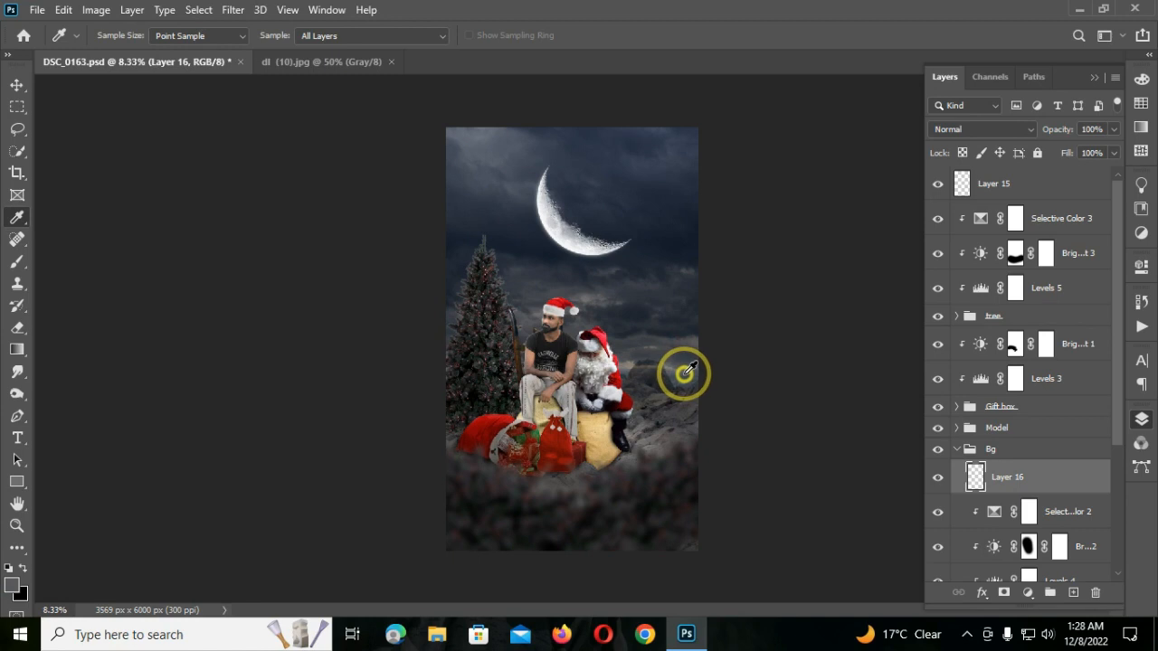
- Choose a cloud brush from the environment_brushes_by_deanoyebo_d5uhkx3 set
click(17, 262)
right_click(519, 234)
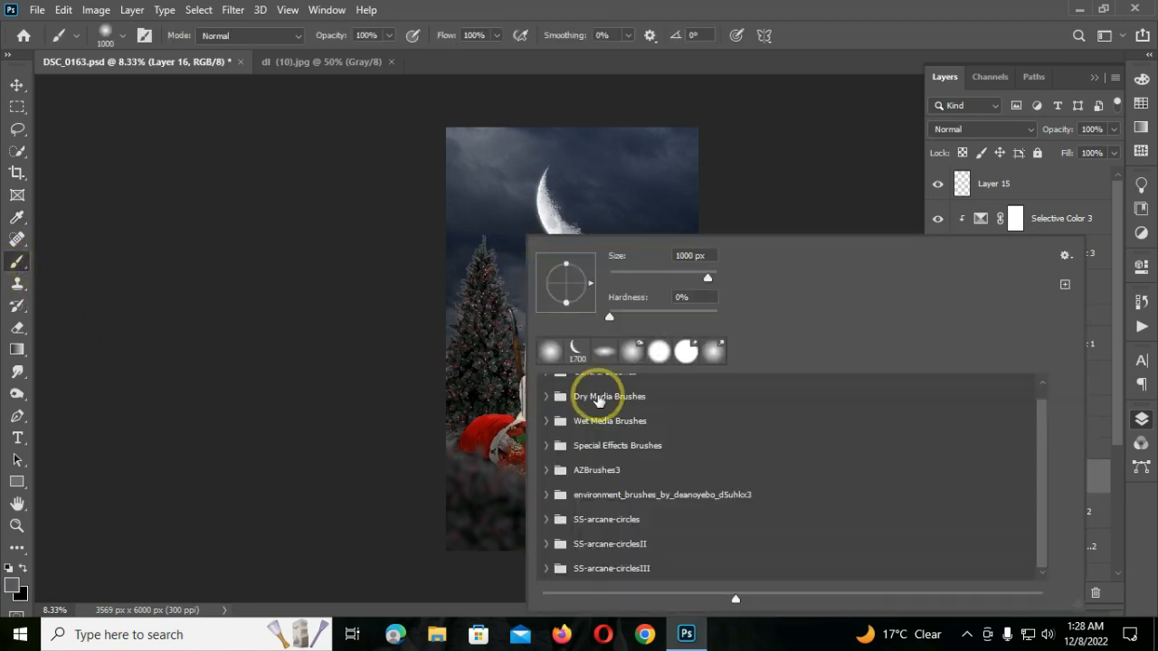
click(545, 495)
click(642, 543)
key(Return)
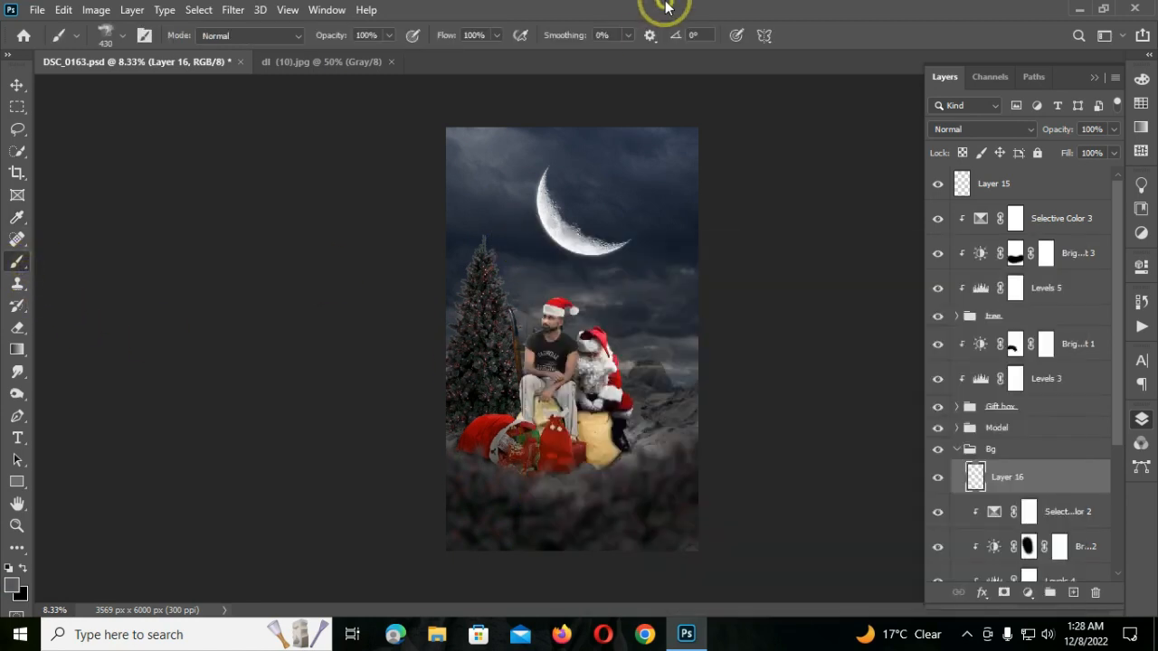
- Stamp grey mist behind the figures on the rock side and tree side with the 1700 px cloud brush, and collapse the Bg group
key(bracketright)
key(bracketright)
key(bracketright)
click(667, 387)
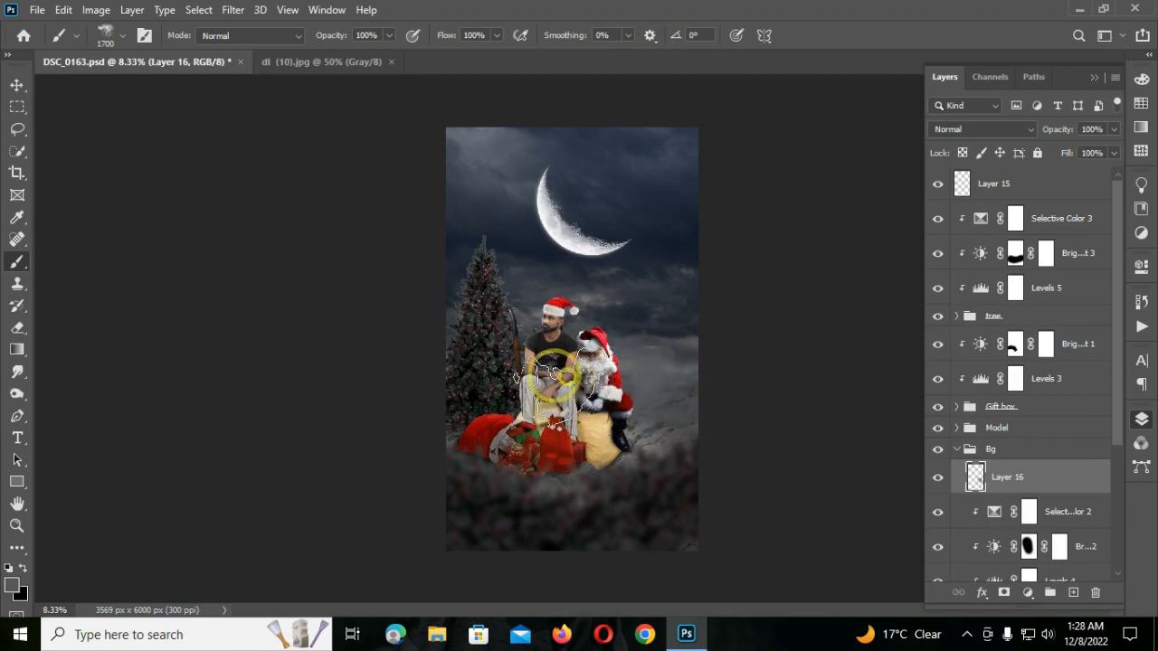
click(493, 371)
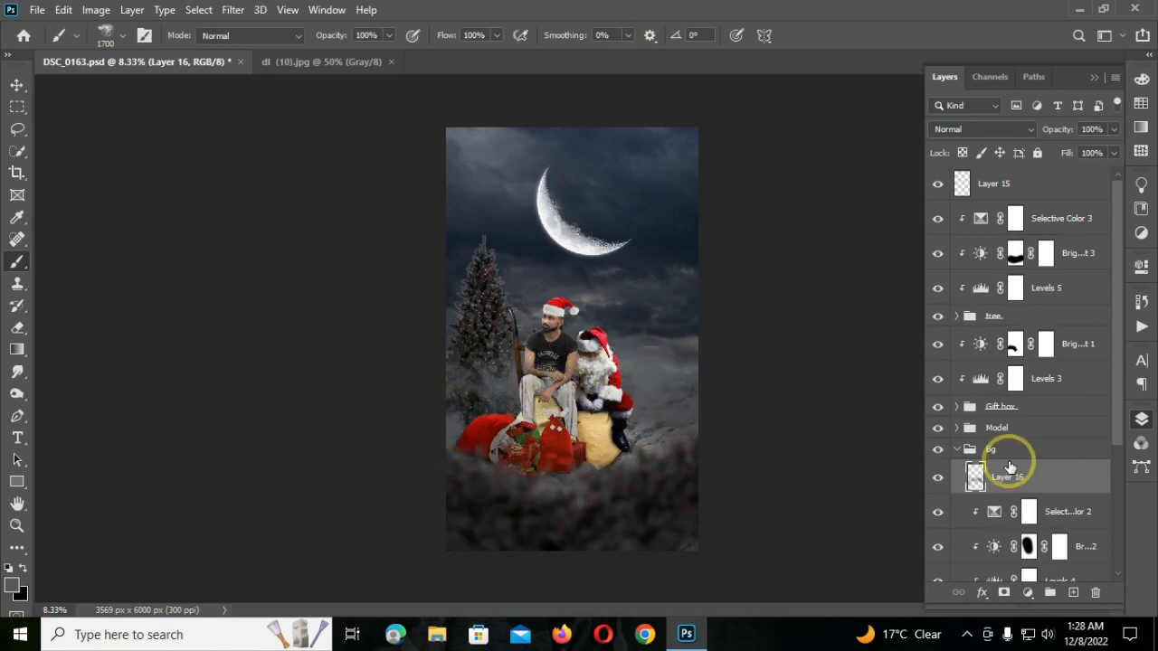
click(956, 449)
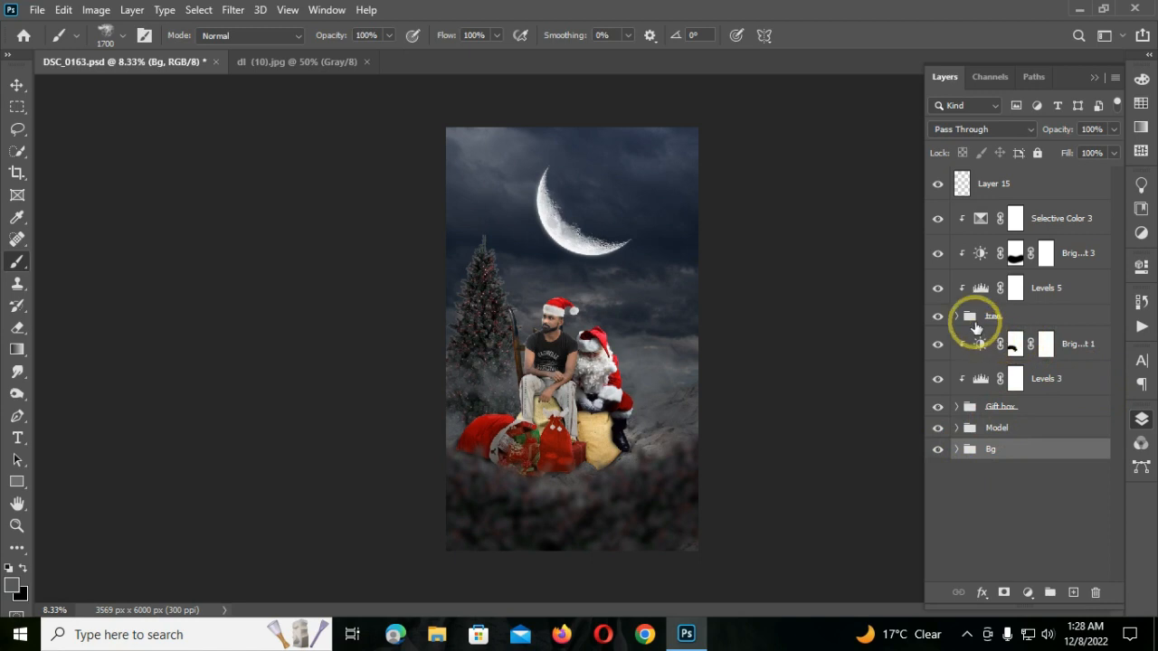
- Add a new layer above Brightness/Contrast 1 and stamp grey mist along the base of the gifts and sacks at 1800 px
click(1042, 344)
click(1073, 592)
key(bracketright)
click(499, 473)
click(579, 497)
click(621, 479)
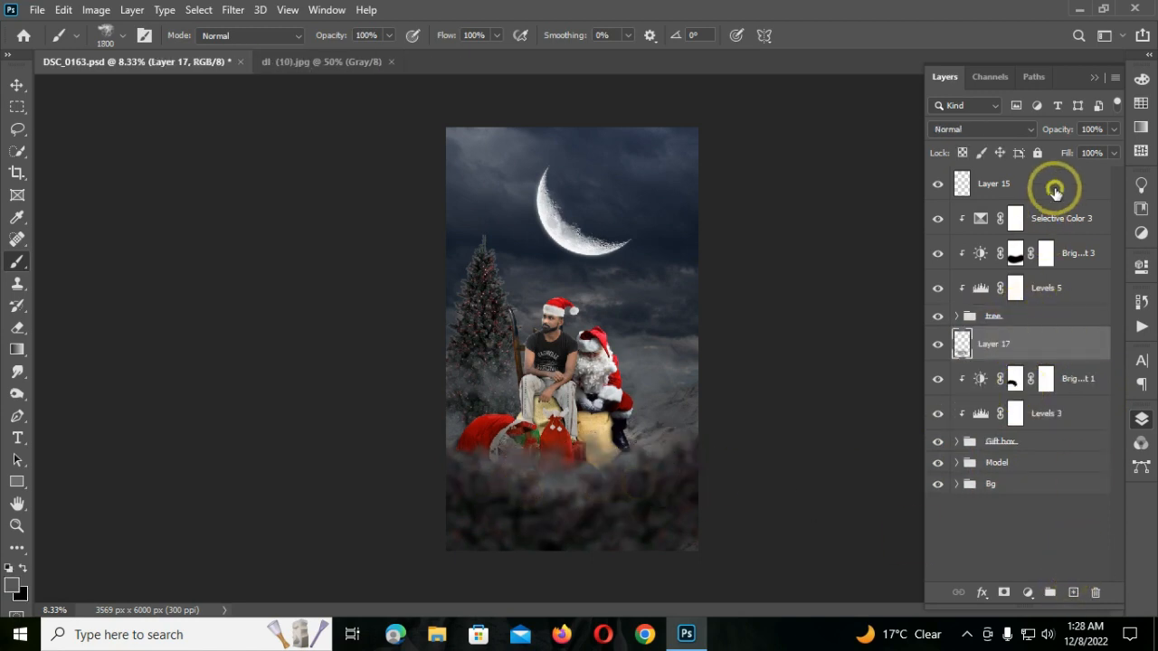
click(1055, 190)
click(1073, 592)
click(25, 566)
mouse_move(469, 549)
mouse_down()
mouse_move(466, 522)
mouse_move(465, 539)
mouse_move(611, 551)
mouse_move(679, 546)
mouse_move(649, 537)
mouse_move(714, 522)
mouse_up()
key(bracketleft)
key(bracketleft)
key(Delete)
- Add a new layer above Layer 15 and paint grey mist over the blurred foreground foliage with the 1600 px cloud brush
click(1067, 588)
key(x)
mouse_move(569, 543)
mouse_down()
mouse_move(684, 532)
mouse_move(745, 555)
mouse_move(452, 541)
mouse_move(477, 487)
mouse_up()
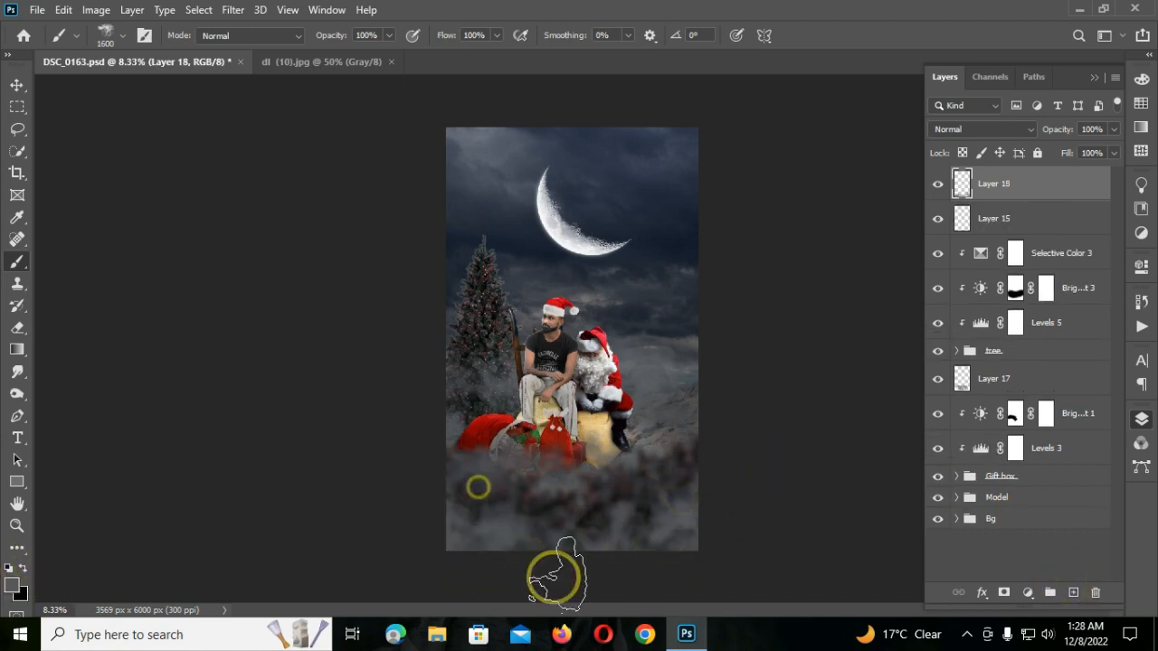
- Switch back to the soft round 1000 px brush and check the misty composite
right_click(525, 298)
double_click(636, 353)
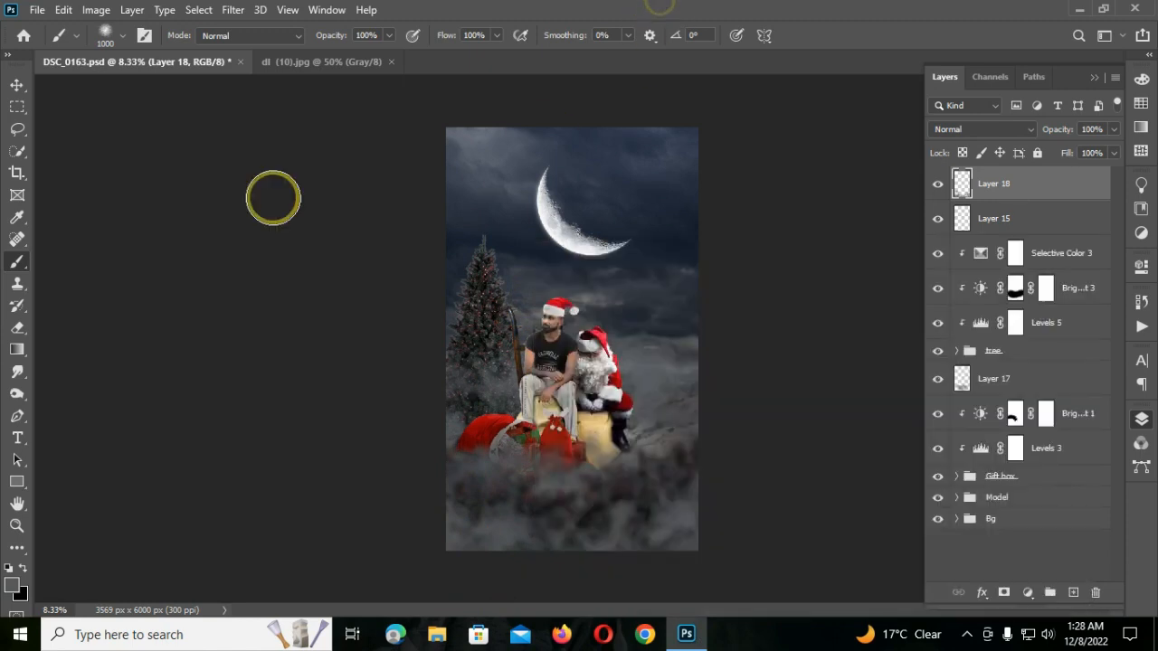
key(v)
key(ctrl+plus)
key(ctrl+minus)
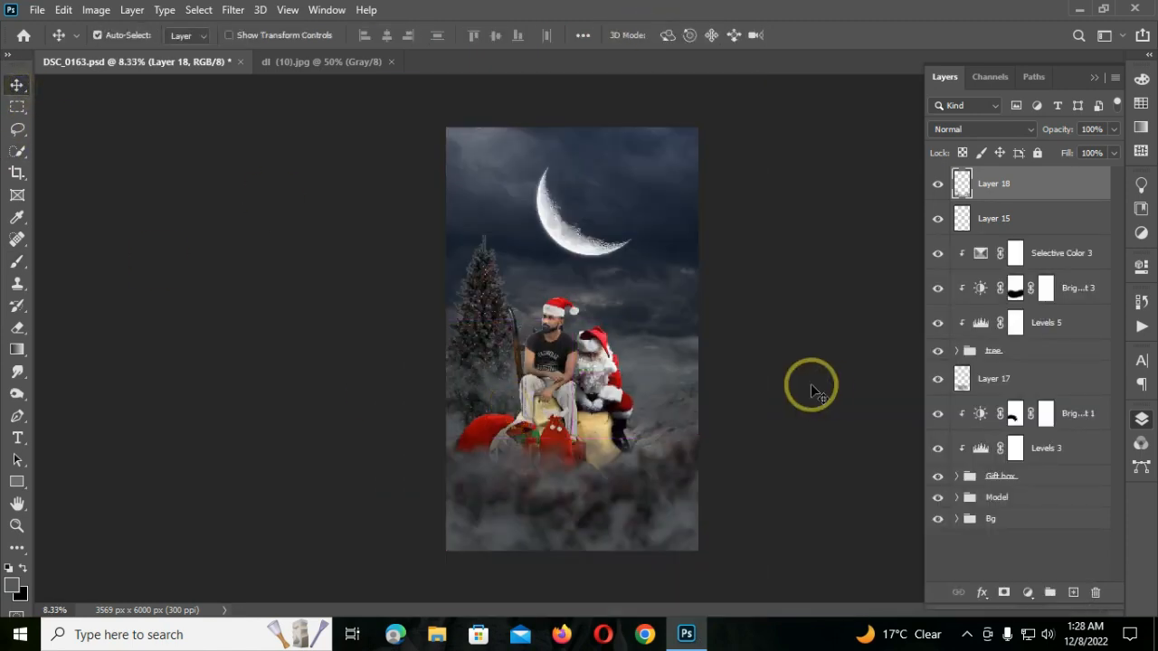
- Add a Brightness/Contrast adjustment above all layers with brightness set to -30
click(1029, 593)
click(1029, 593)
click(1029, 592)
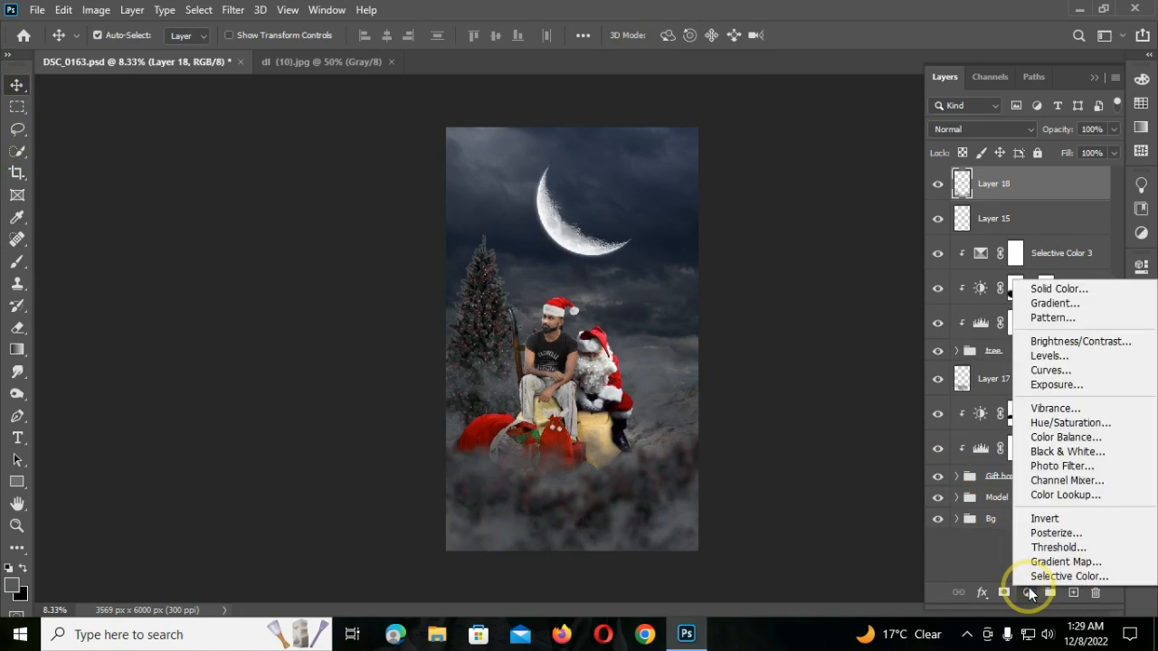
click(1049, 342)
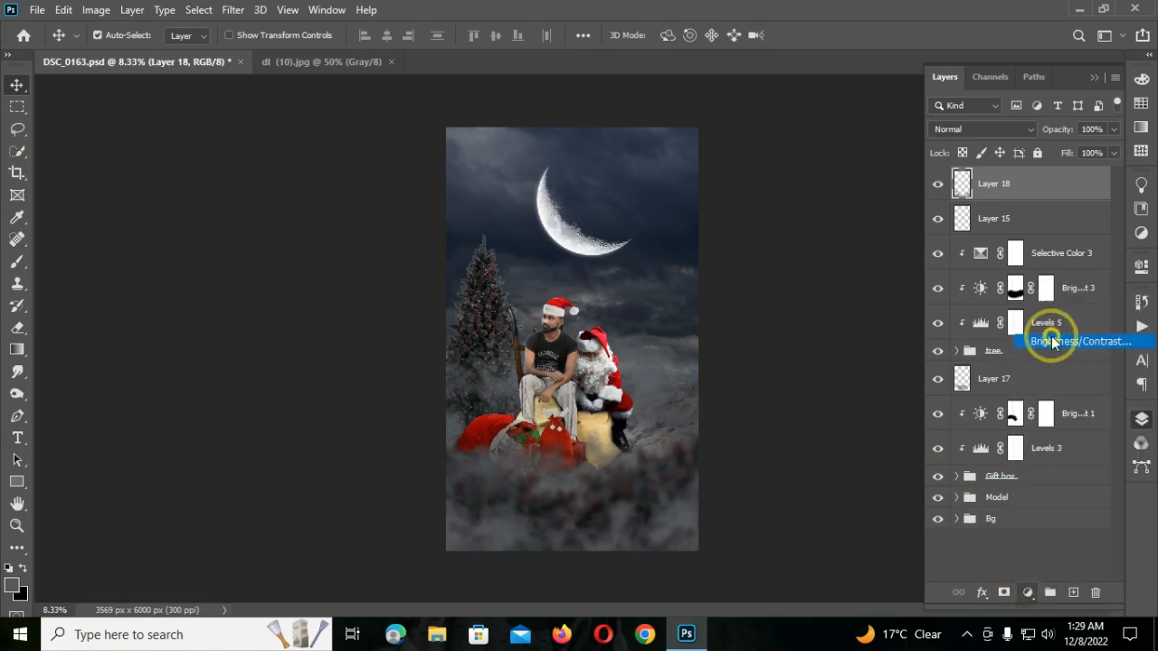
drag(995, 367, 977, 366)
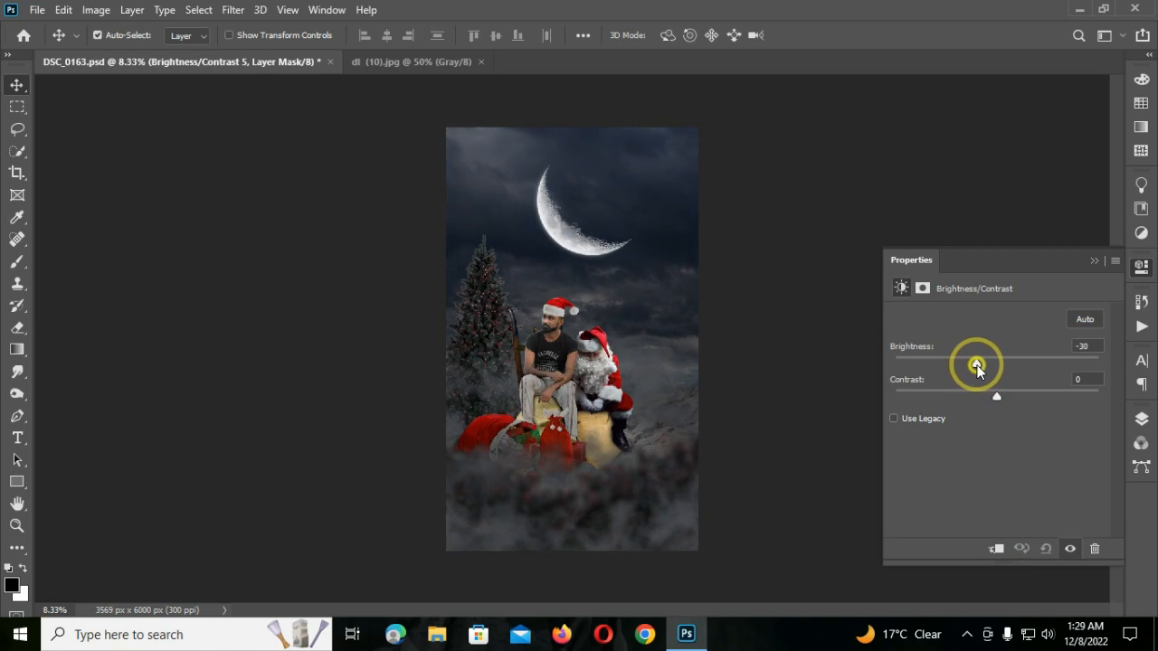
click(1094, 259)
click(1142, 418)
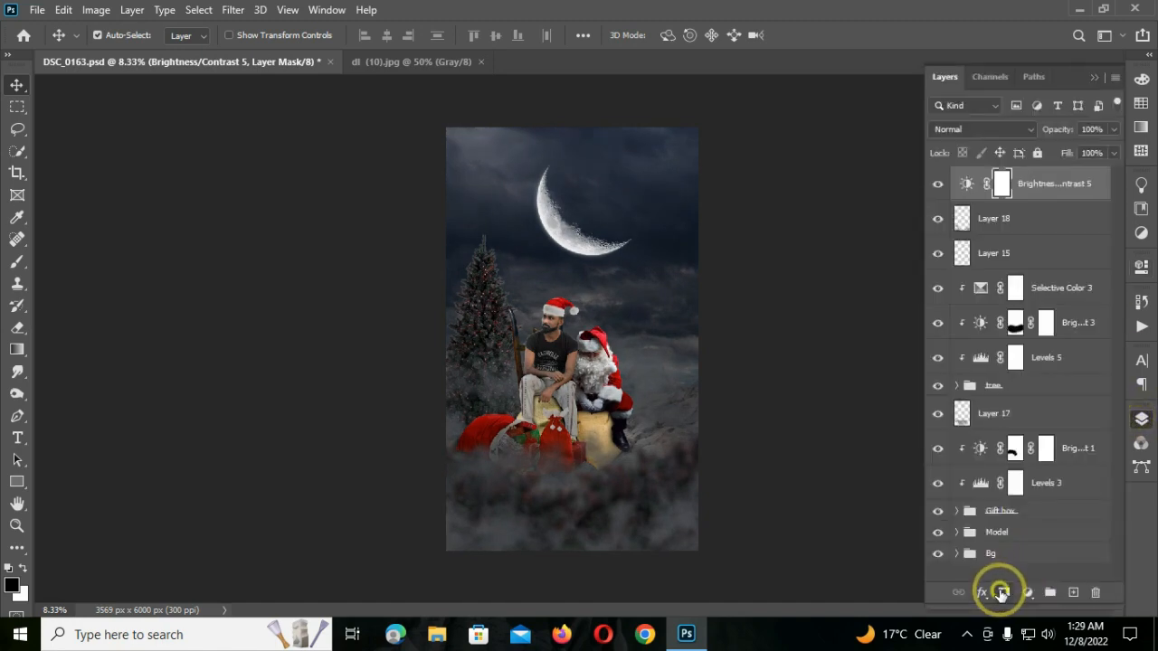
- Invert the Brightness/Contrast 5 mask to black and paint the sky and outer scene areas white with a soft 2000 px brush
key(ctrl+i)
click(18, 261)
click(23, 567)
key(bracketright)
key(bracketright)
key(bracketright)
key(bracketright)
key(bracketright)
key(bracketright)
key(bracketright)
key(bracketright)
key(bracketright)
key(bracketright)
mouse_move(457, 179)
mouse_down()
mouse_move(654, 166)
mouse_move(428, 187)
mouse_move(620, 248)
mouse_up()
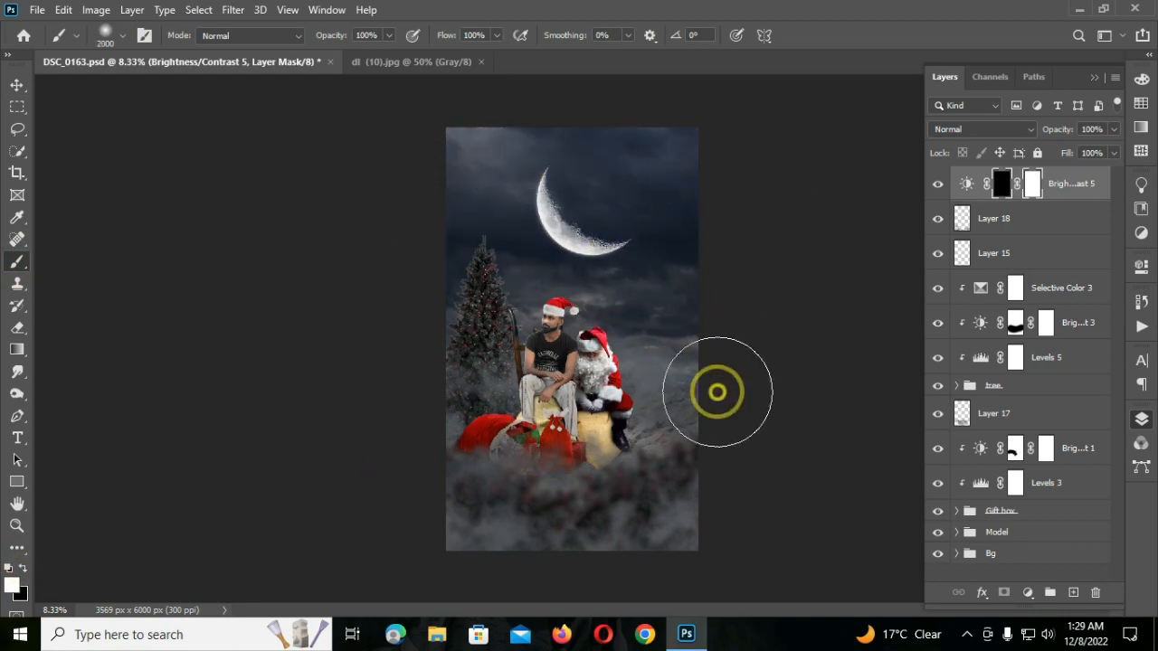
mouse_move(419, 526)
mouse_down()
mouse_move(467, 305)
mouse_move(448, 444)
mouse_move(506, 506)
mouse_up()
- Paint white on the Brightness/Contrast 5 mask around the man, Santa and tree with a smaller soft brush, down to 150 px
key(ctrl+plus)
key(ctrl+plus)
key(bracketleft)
key(bracketleft)
key(bracketleft)
key(bracketleft)
key(bracketleft)
key(bracketleft)
key(bracketleft)
key(bracketleft)
key(bracketleft)
key(bracketleft)
key(bracketleft)
key(bracketleft)
key(bracketleft)
key(bracketleft)
key(bracketleft)
key(bracketleft)
mouse_move(519, 362)
mouse_down()
mouse_move(551, 354)
mouse_move(527, 473)
mouse_move(537, 480)
mouse_move(485, 551)
mouse_move(380, 521)
mouse_move(618, 530)
mouse_move(658, 493)
mouse_move(633, 341)
mouse_move(694, 545)
mouse_move(607, 335)
mouse_move(487, 359)
mouse_up()
key(bracketleft)
key(bracketleft)
key(bracketleft)
key(bracketleft)
key(bracketright)
key(bracketright)
key(bracketright)
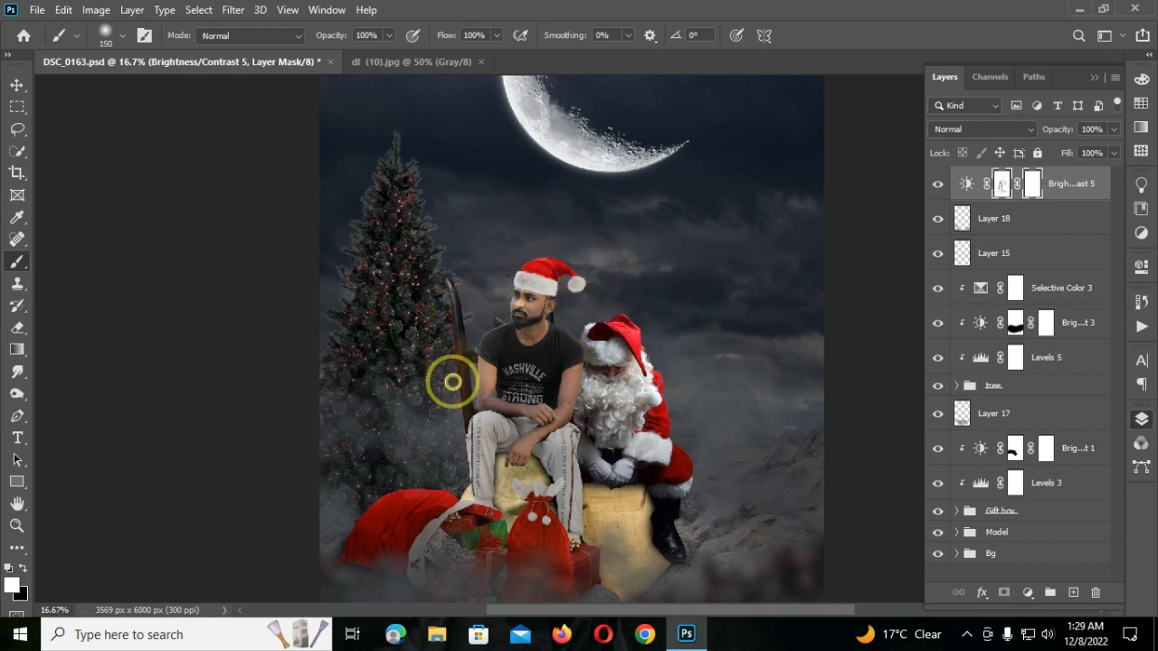
key(ctrl+minus)
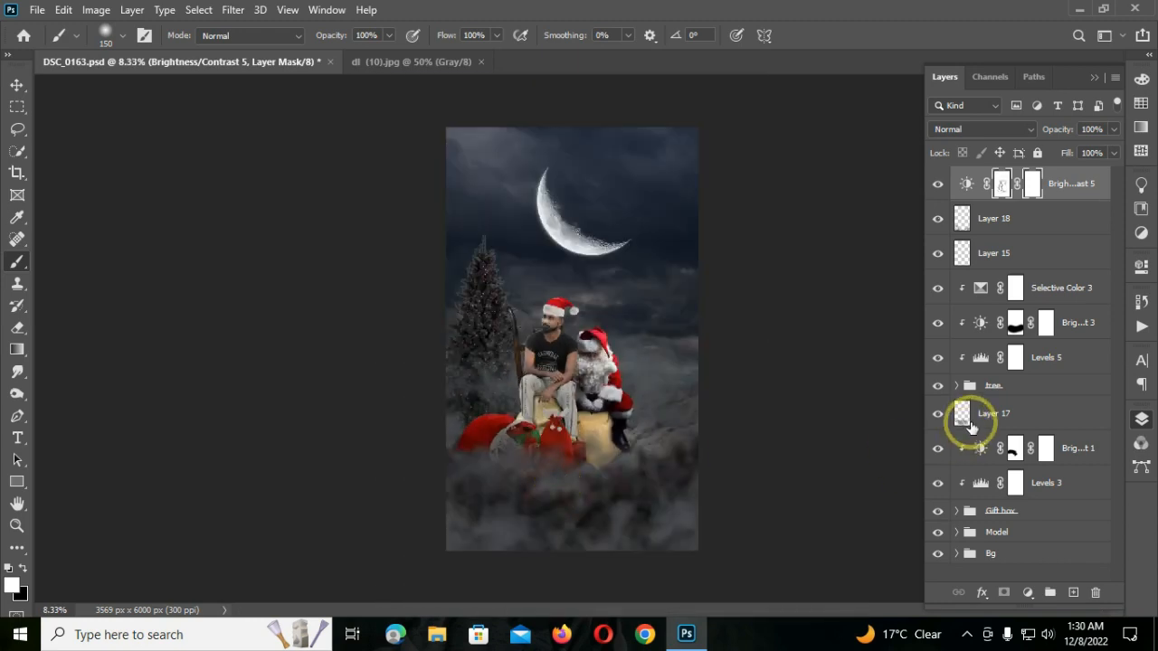
- Stamp all visible layers into a new top layer and duplicate it
key(ctrl+shift+alt+n)
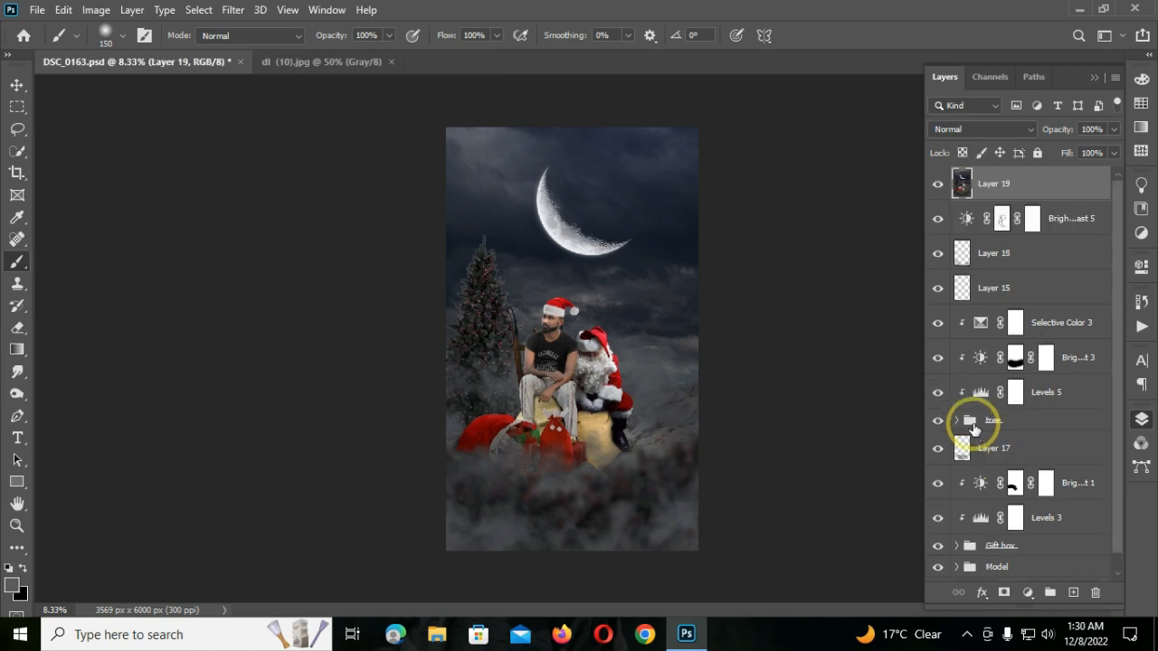
key(ctrl+j)
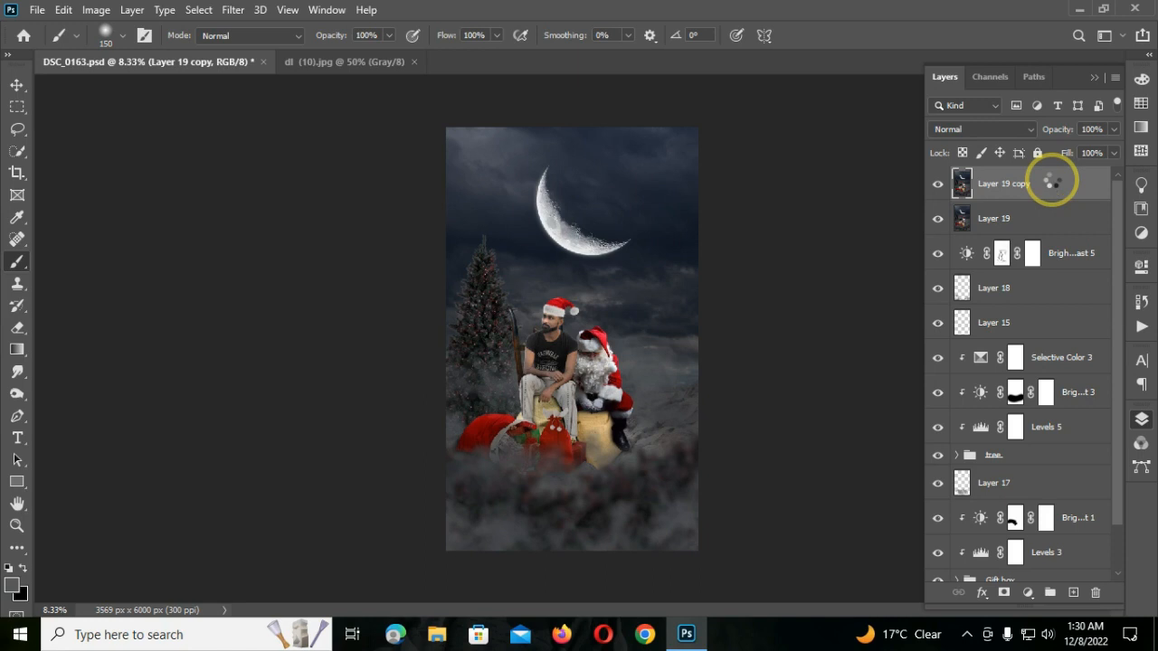
- In the Camera Raw filter, draw a large radial filter centred by the man's head, with temperature -74, tint +59 and exposure -3.65
key(ctrl+shift+a)
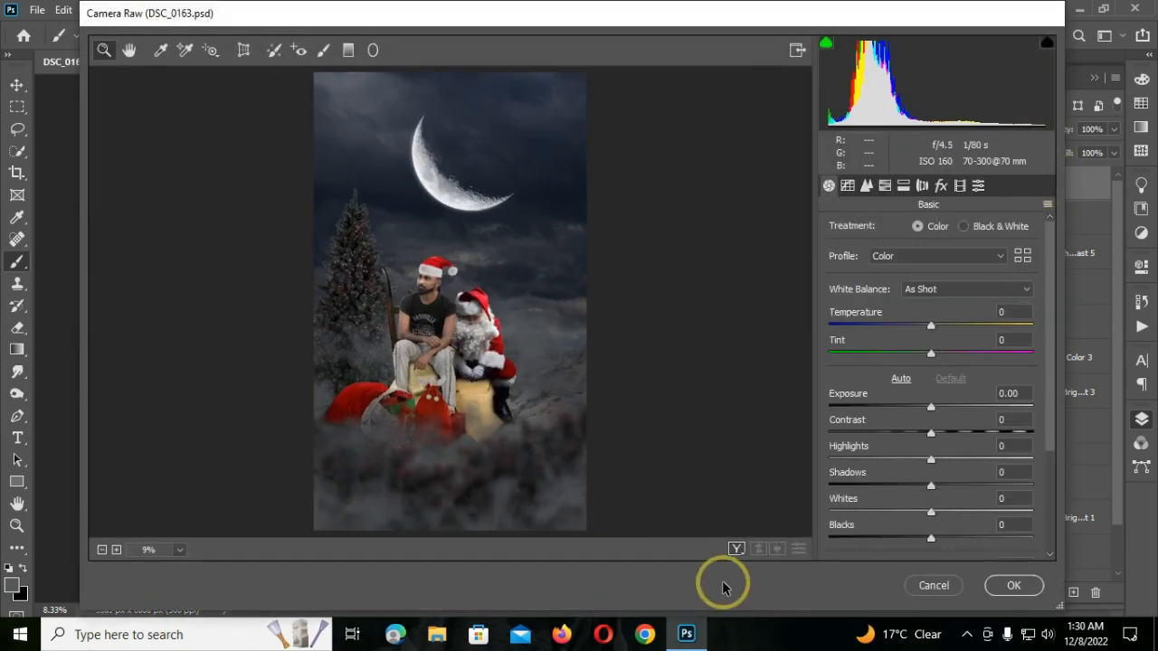
click(735, 549)
click(374, 50)
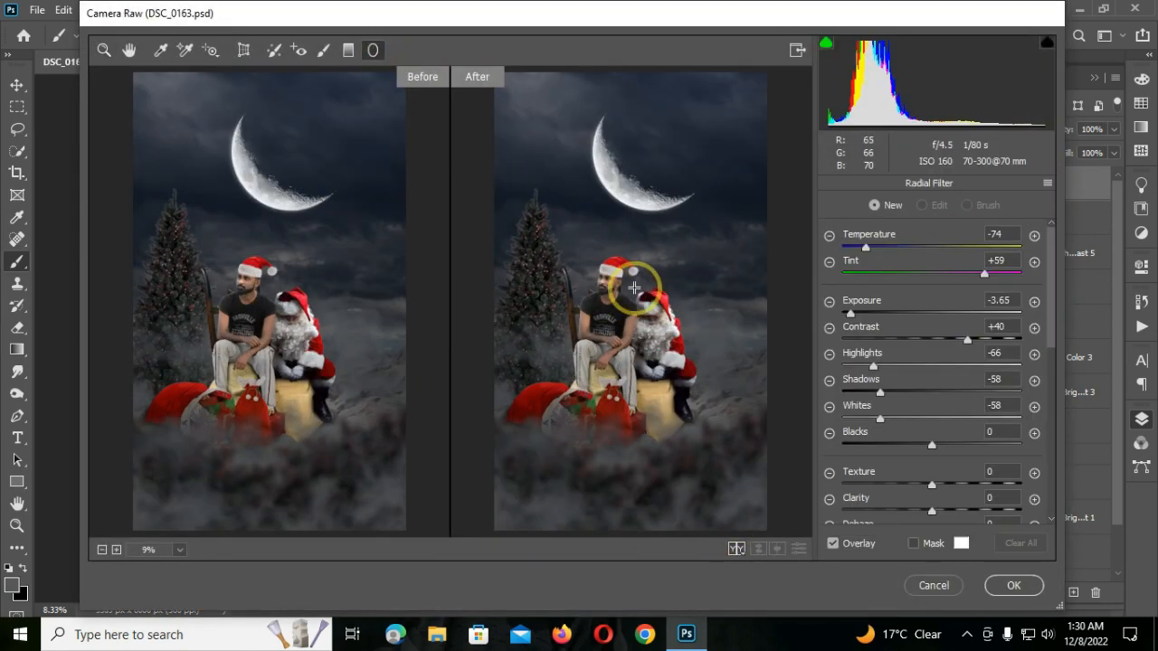
drag(784, 511, 799, 534)
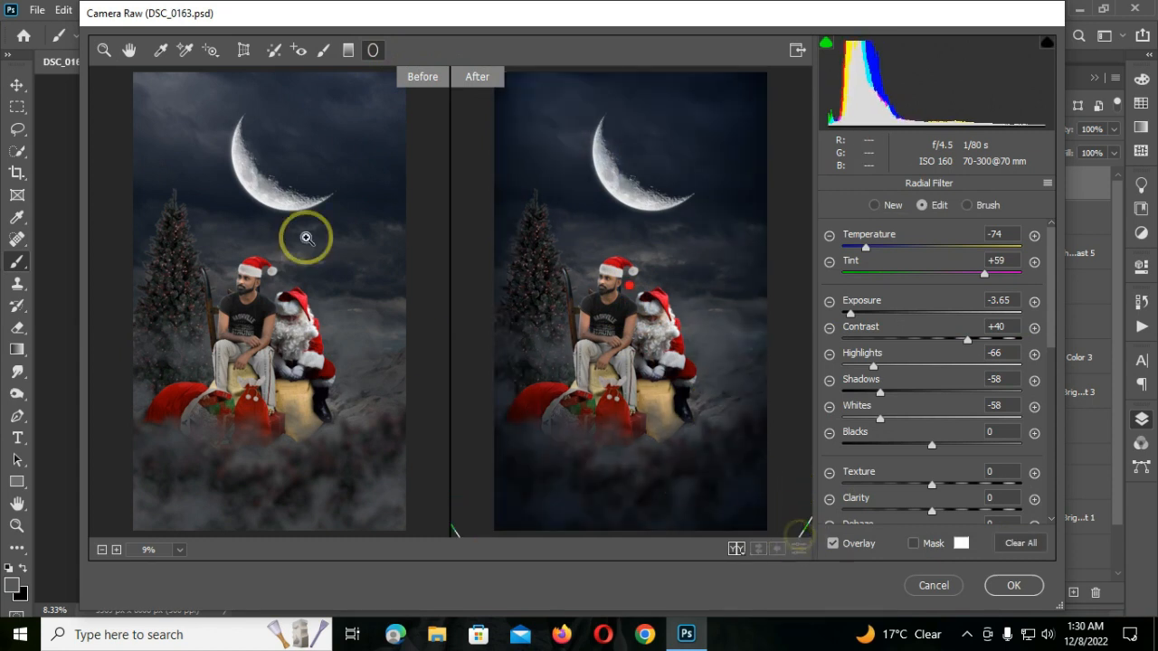
- Set the overall temperature to -10, apply the Camera Raw filter and duplicate the filtered layer
click(104, 53)
drag(896, 313, 892, 315)
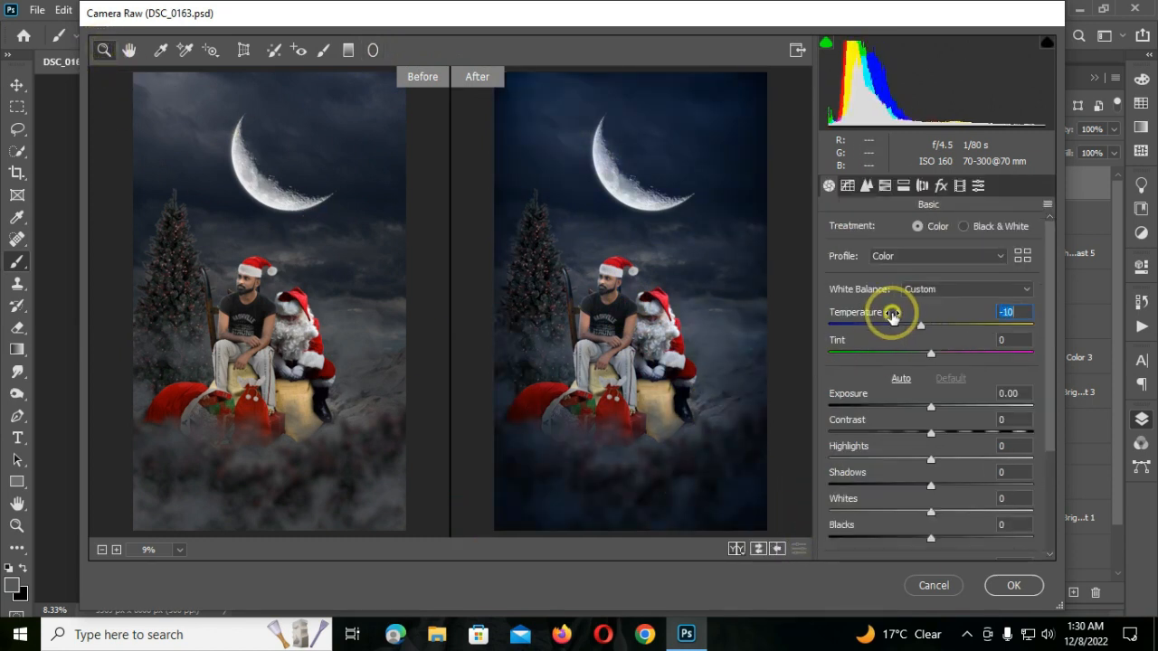
click(1008, 584)
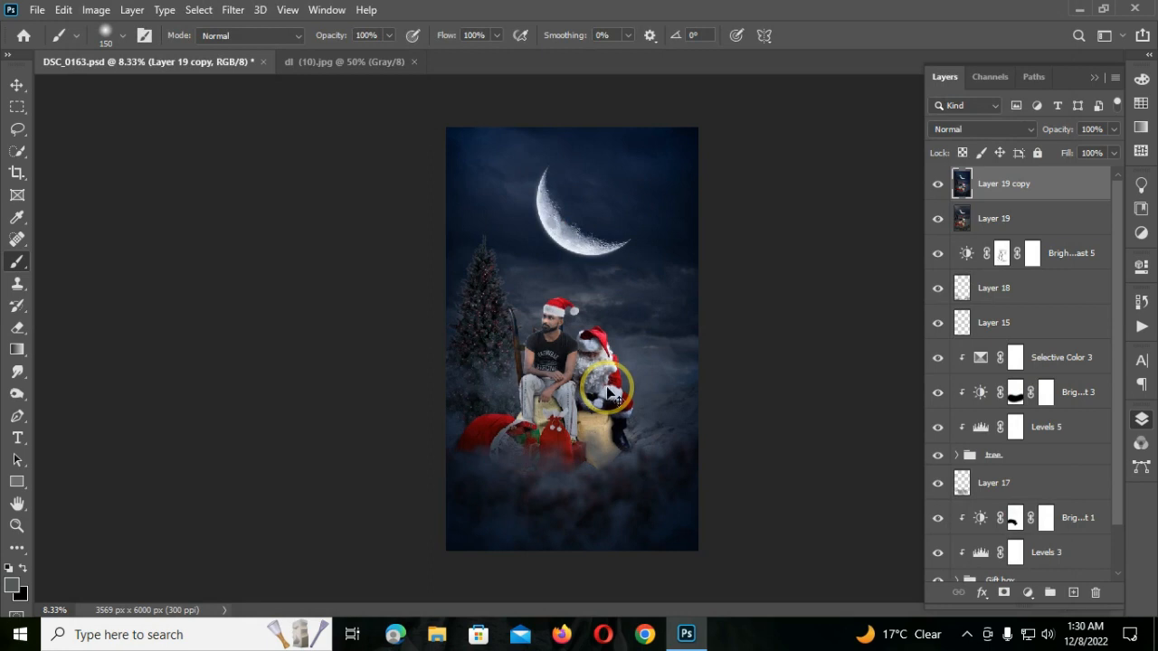
key(ctrl+j)
click(16, 85)
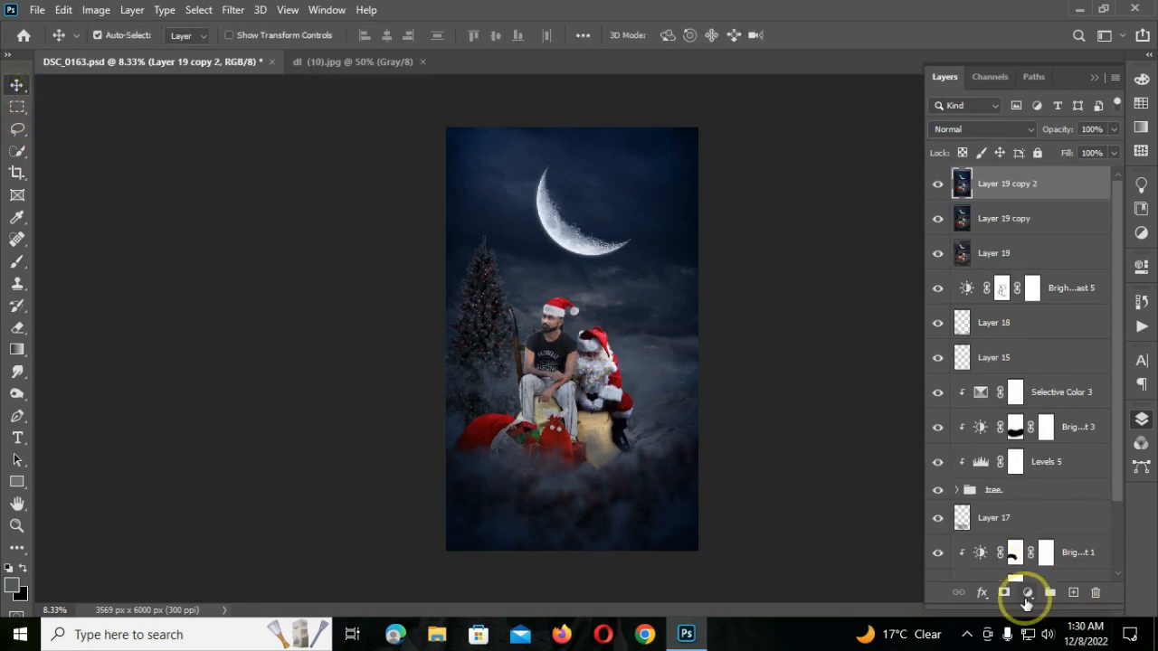
- Add a Color Lookup adjustment on top using the Moonlight.3DL table
click(1028, 601)
click(843, 438)
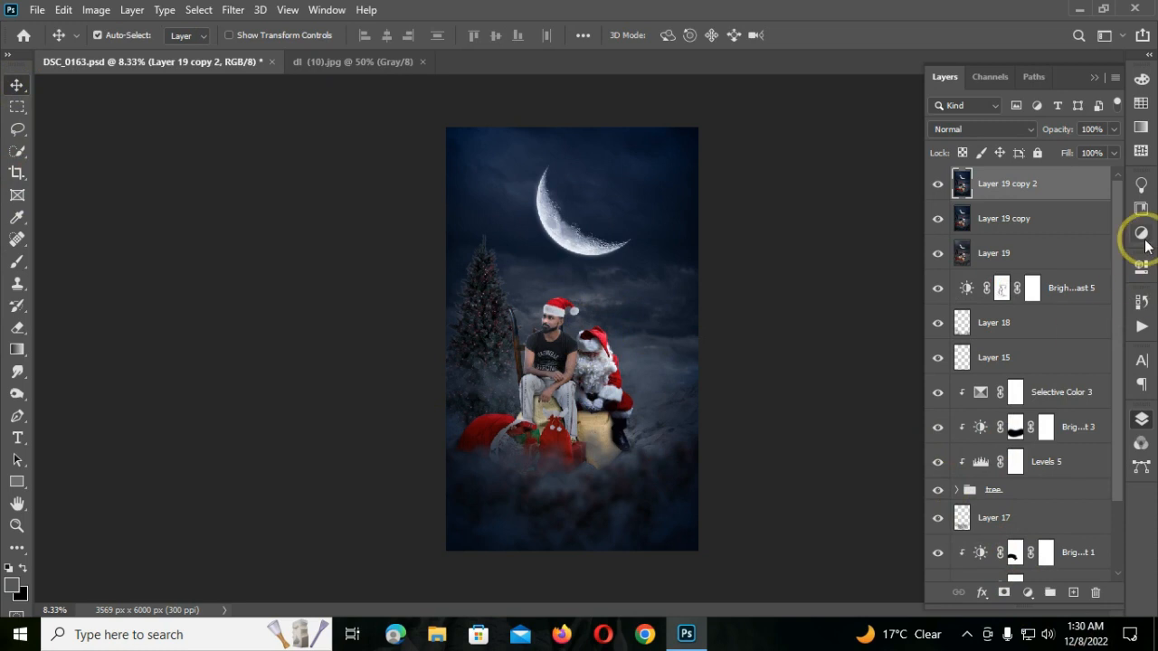
click(1141, 235)
click(1088, 243)
click(1013, 307)
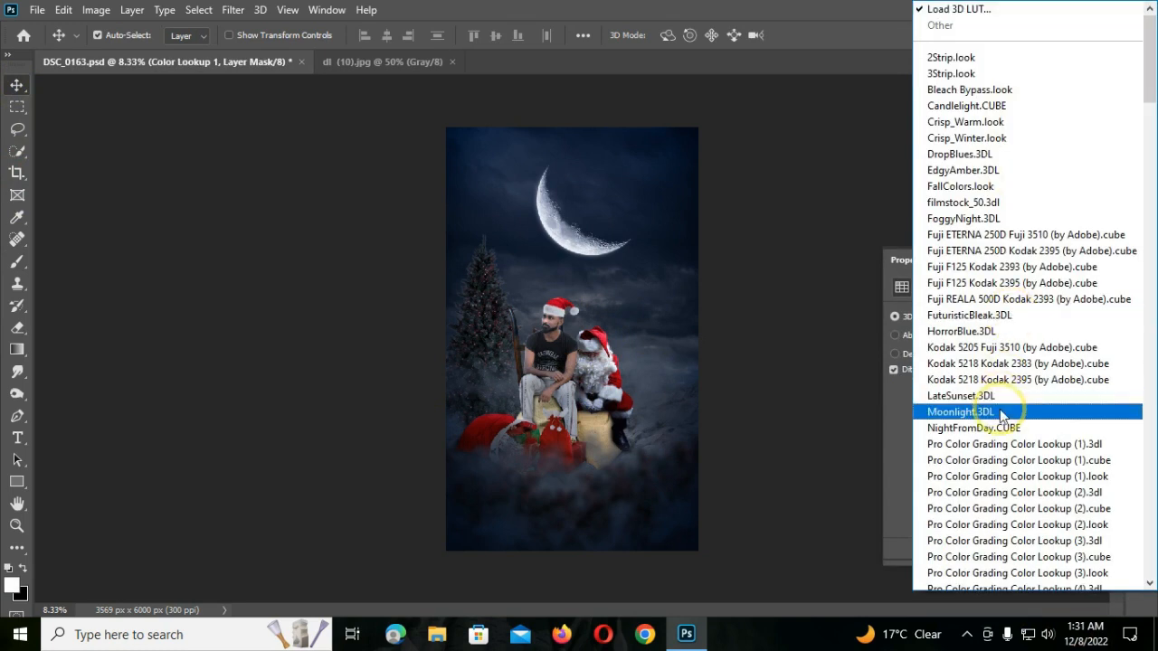
click(960, 411)
click(1094, 265)
click(1142, 418)
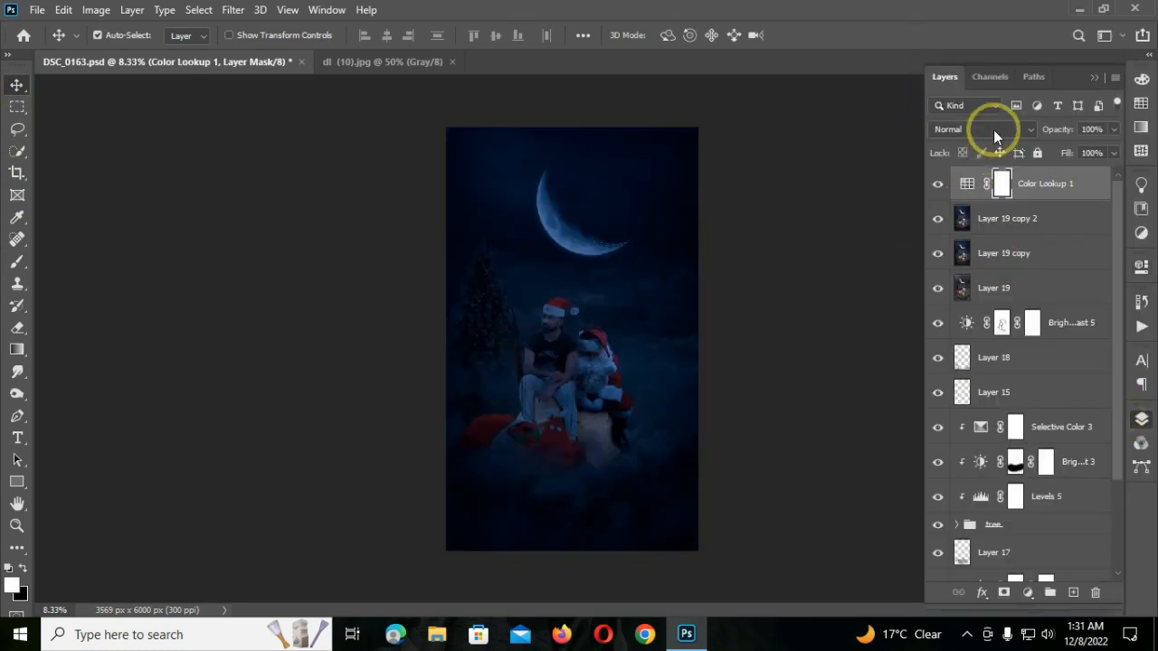
- Set the Color Lookup 1 layer to Soft Light with 31% opacity and 57% fill
click(994, 129)
click(995, 342)
drag(1076, 130, 1067, 158)
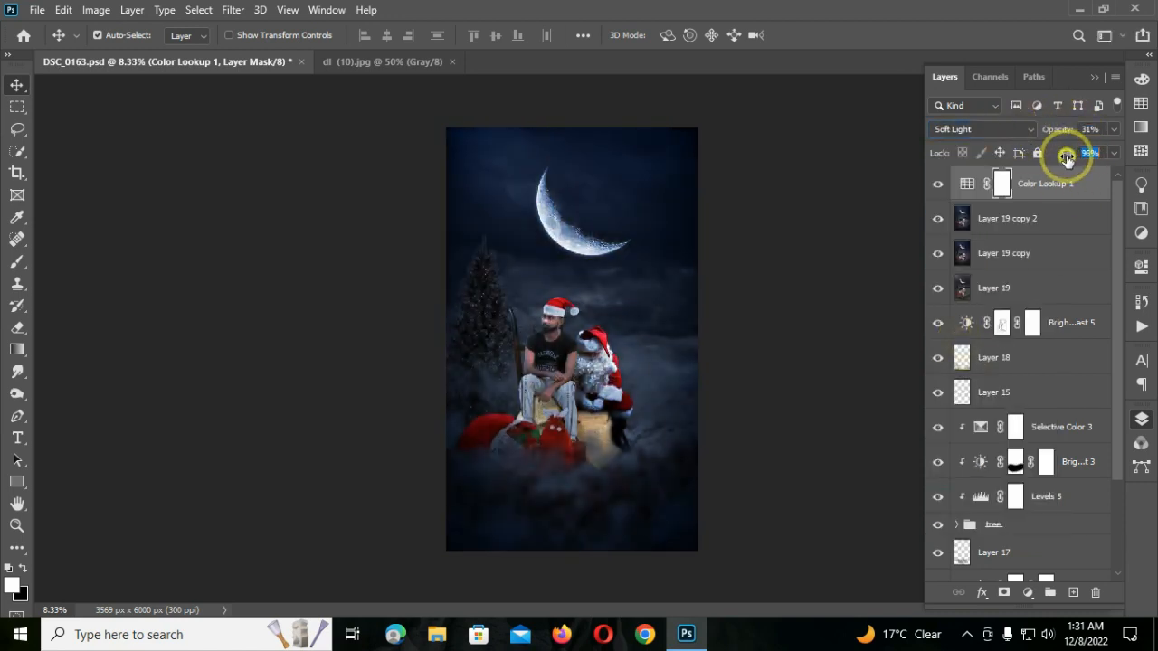
- Compare the image with and without Color Lookup 1, and stamp all visible layers into a duplicated top layer
click(938, 186)
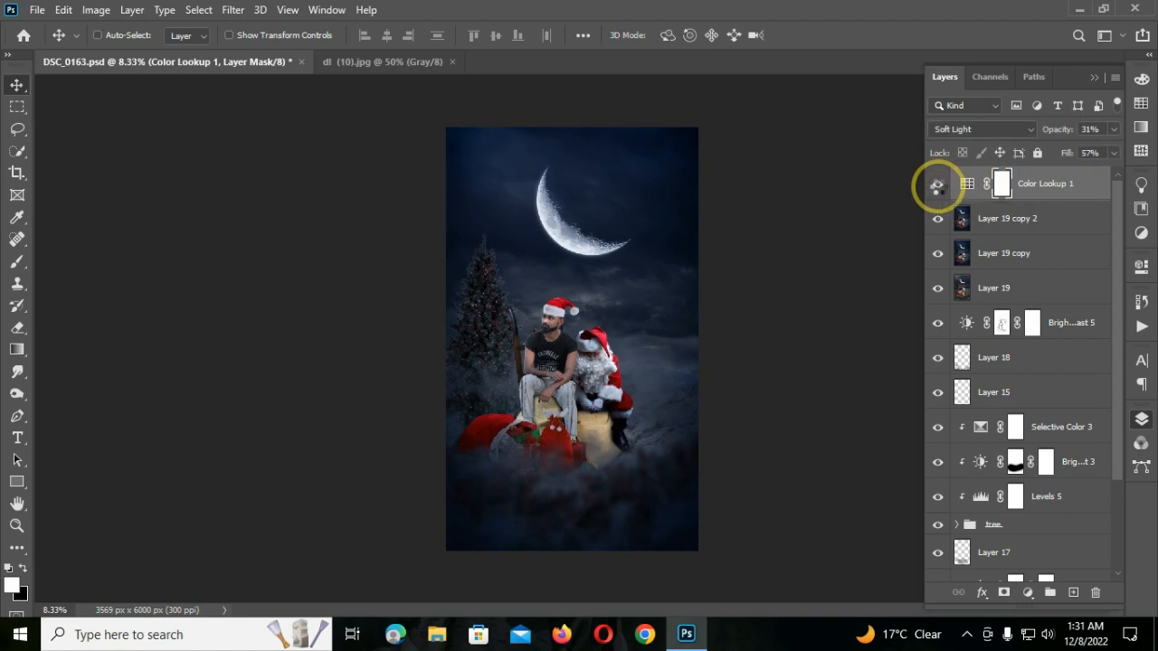
click(937, 186)
key(ctrl+shift+alt+e)
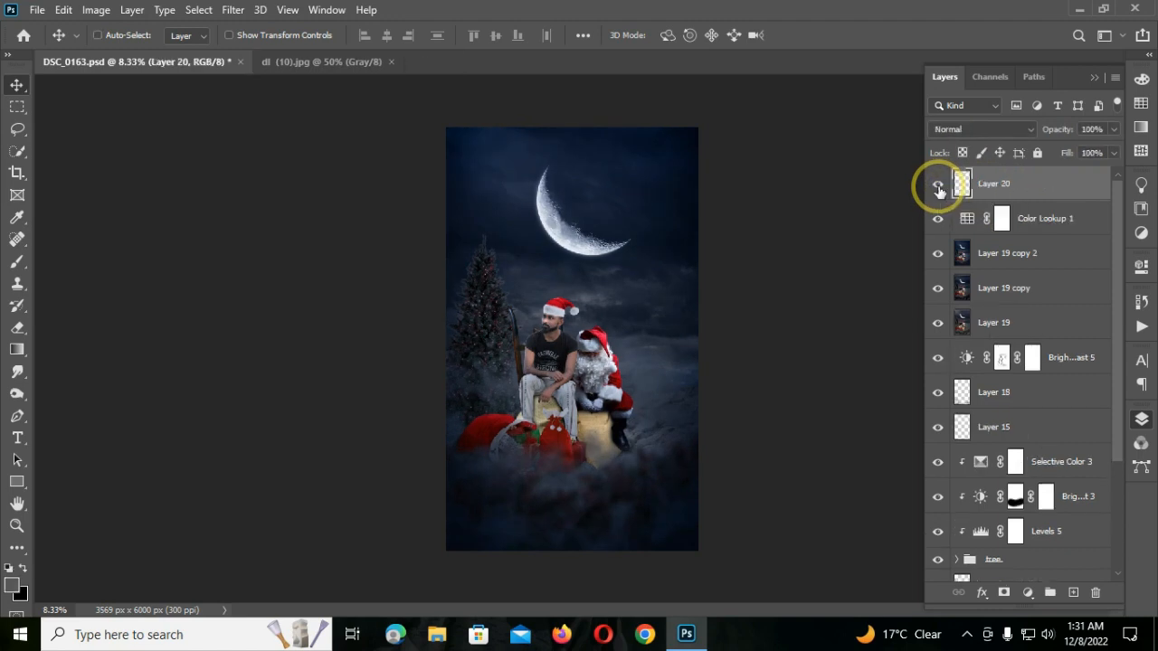
key(ctrl+j)
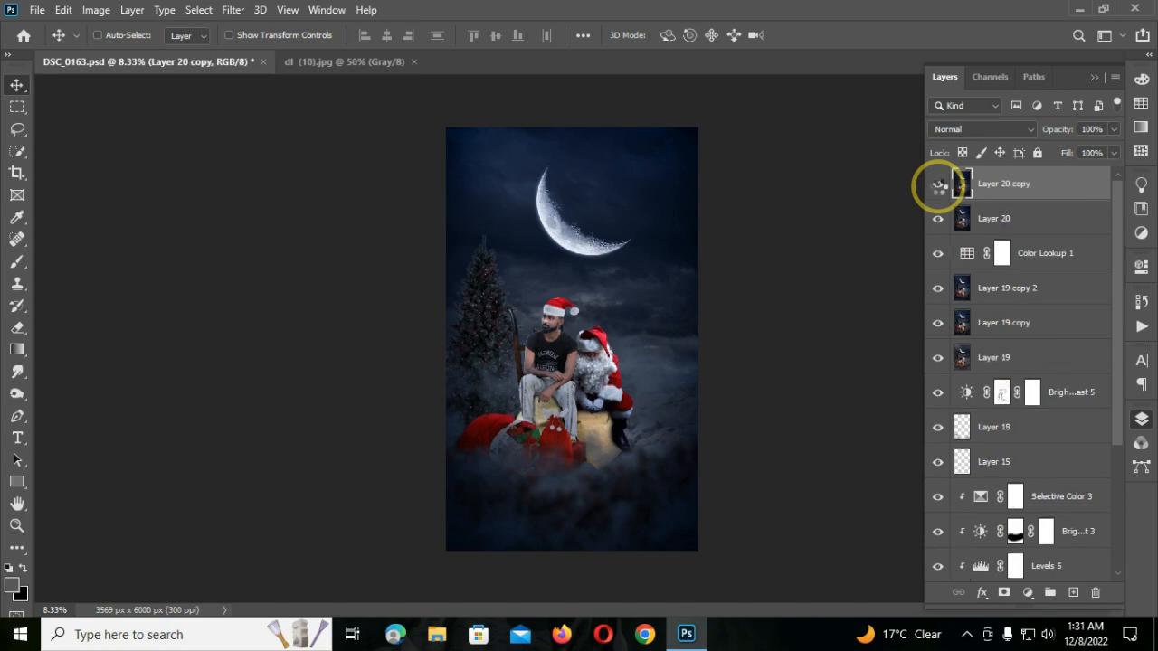
- In the Camera Raw filter, set the tone curve Lights to +22 and the sharpening amount to 18
key(ctrl+shift+a)
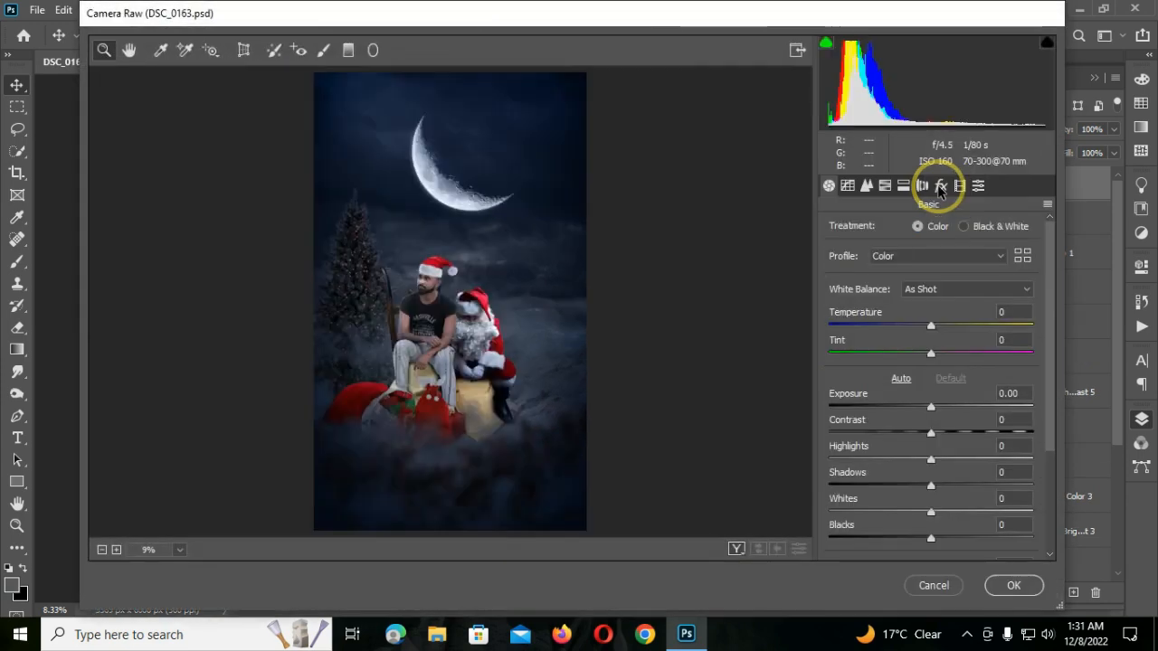
click(738, 549)
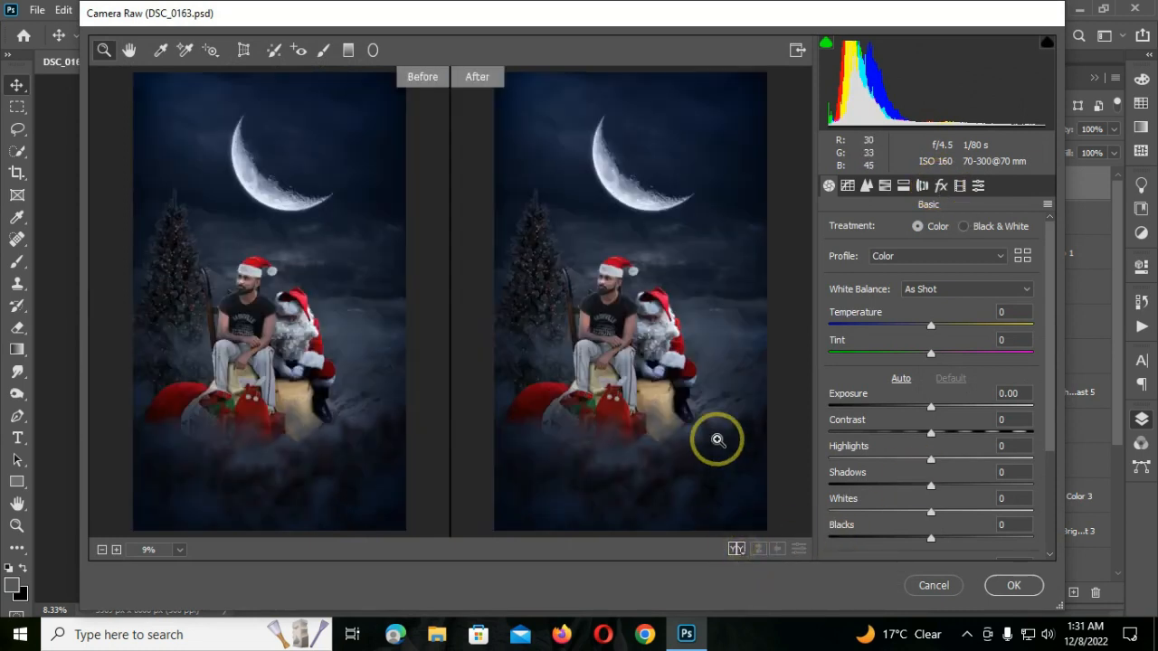
click(847, 186)
drag(855, 522, 870, 520)
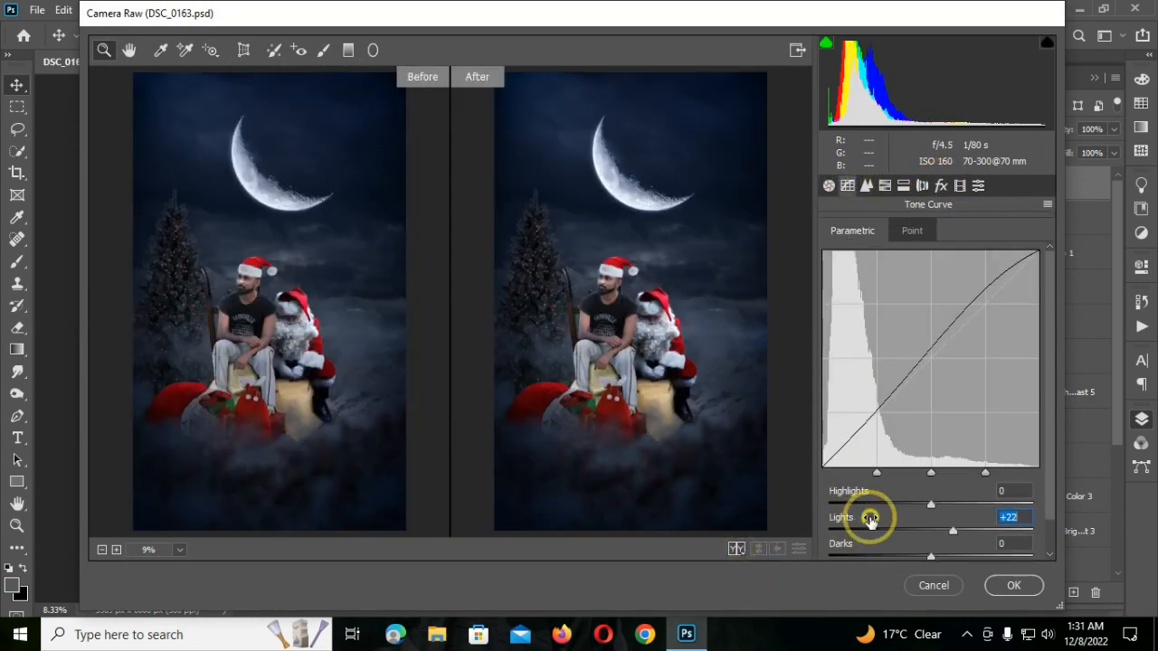
click(866, 185)
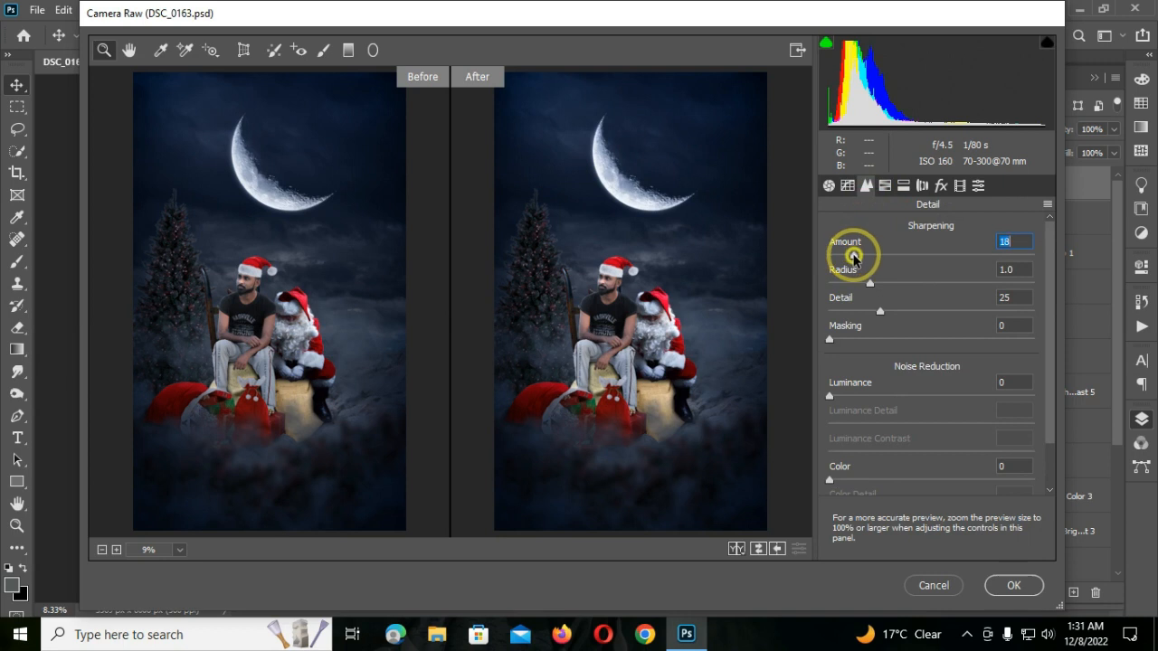
- Choose the Vintage 03 profile, apply the Camera Raw filter and duplicate the graded layer
click(827, 185)
click(1025, 258)
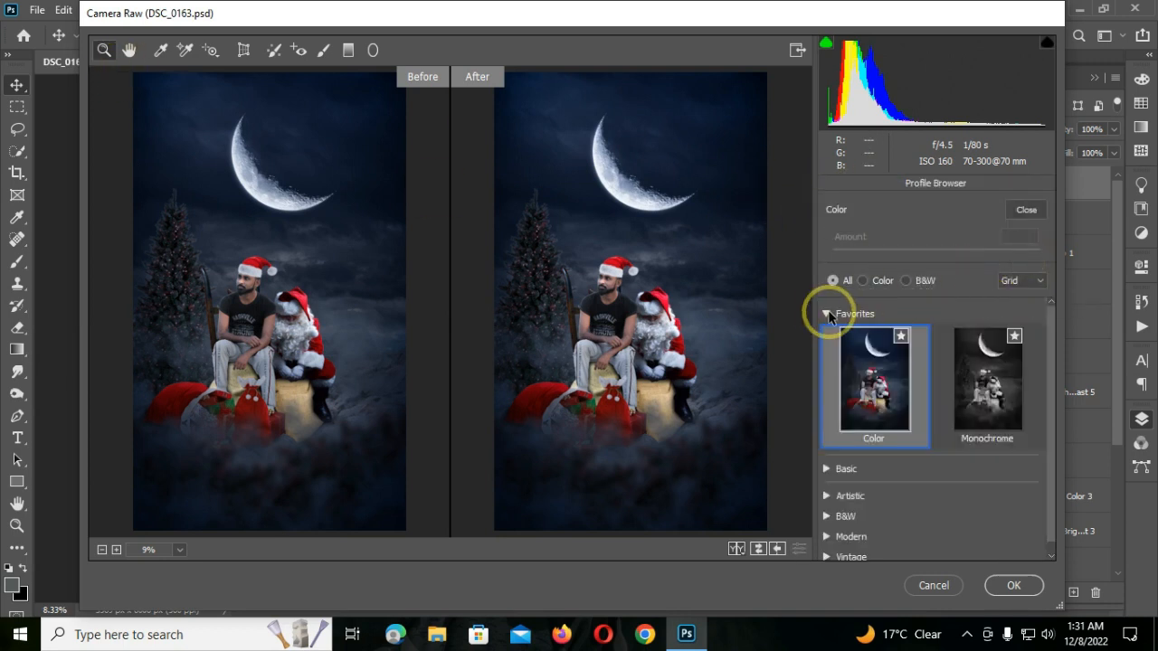
click(825, 427)
drag(1045, 343, 1045, 413)
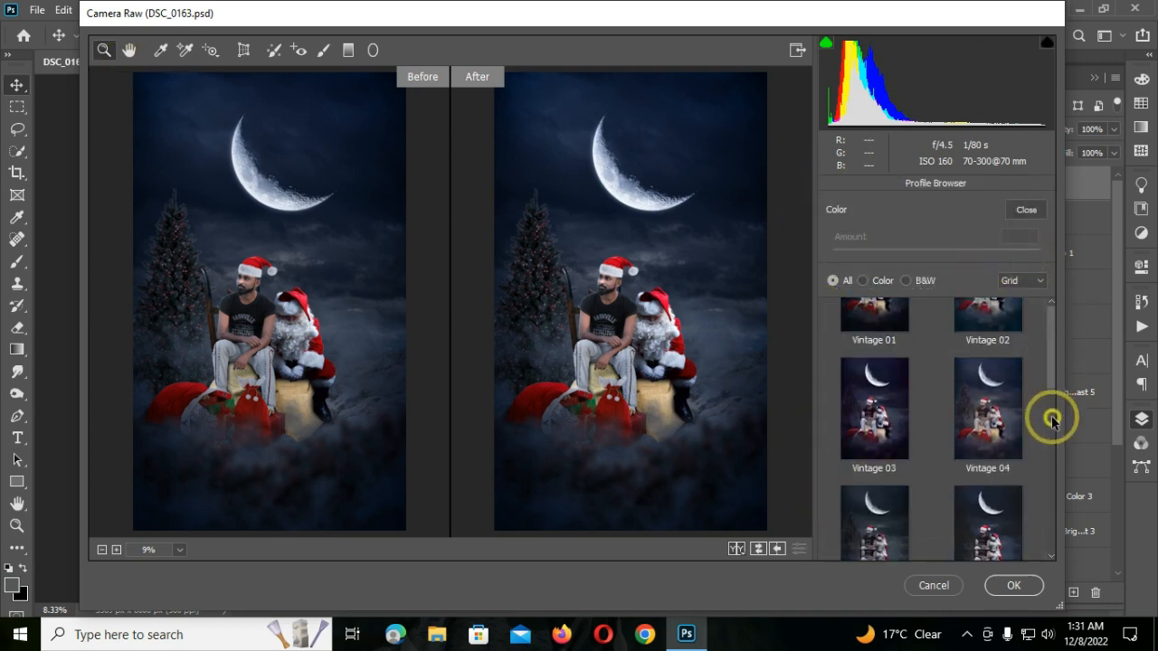
click(886, 414)
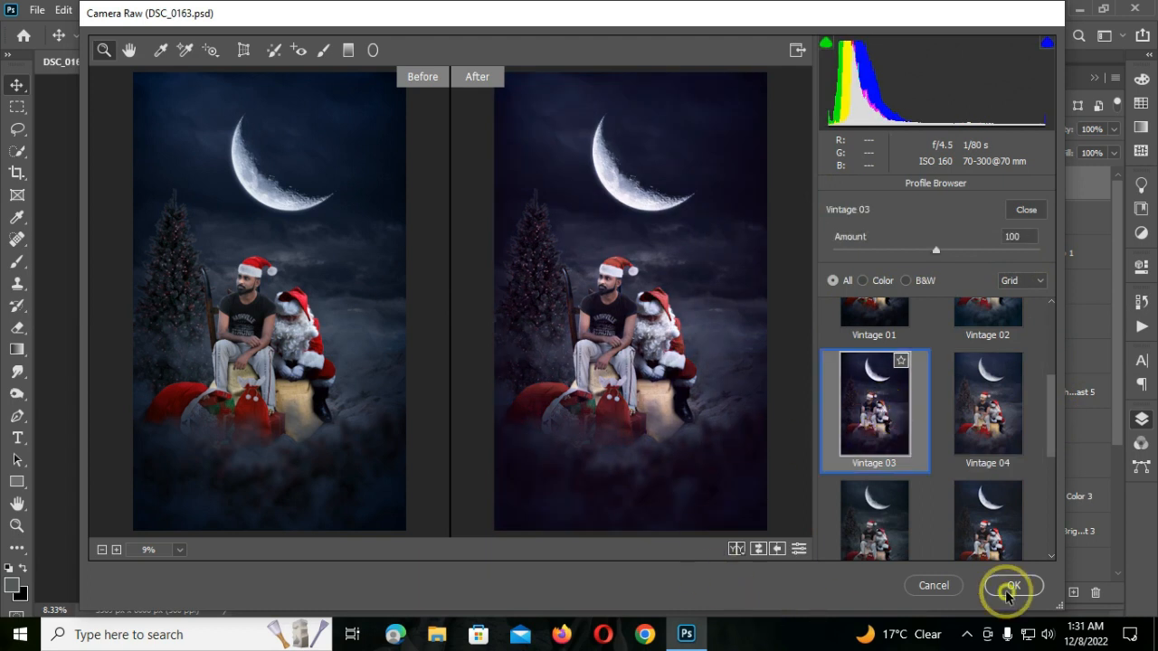
click(1011, 586)
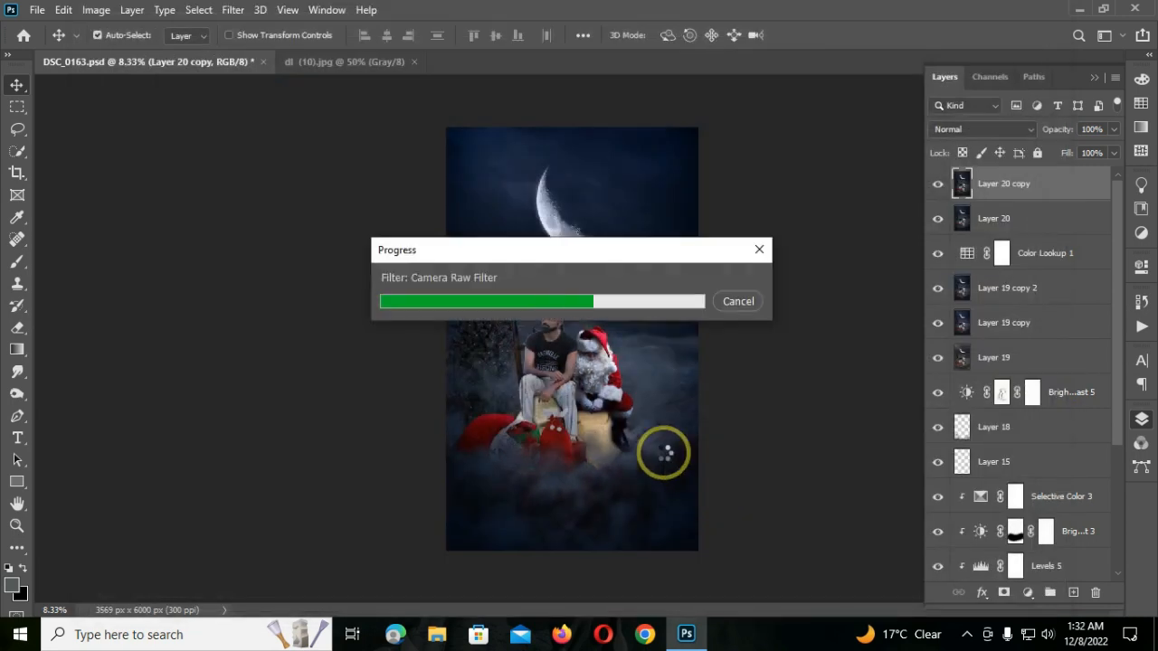
key(ctrl+j)
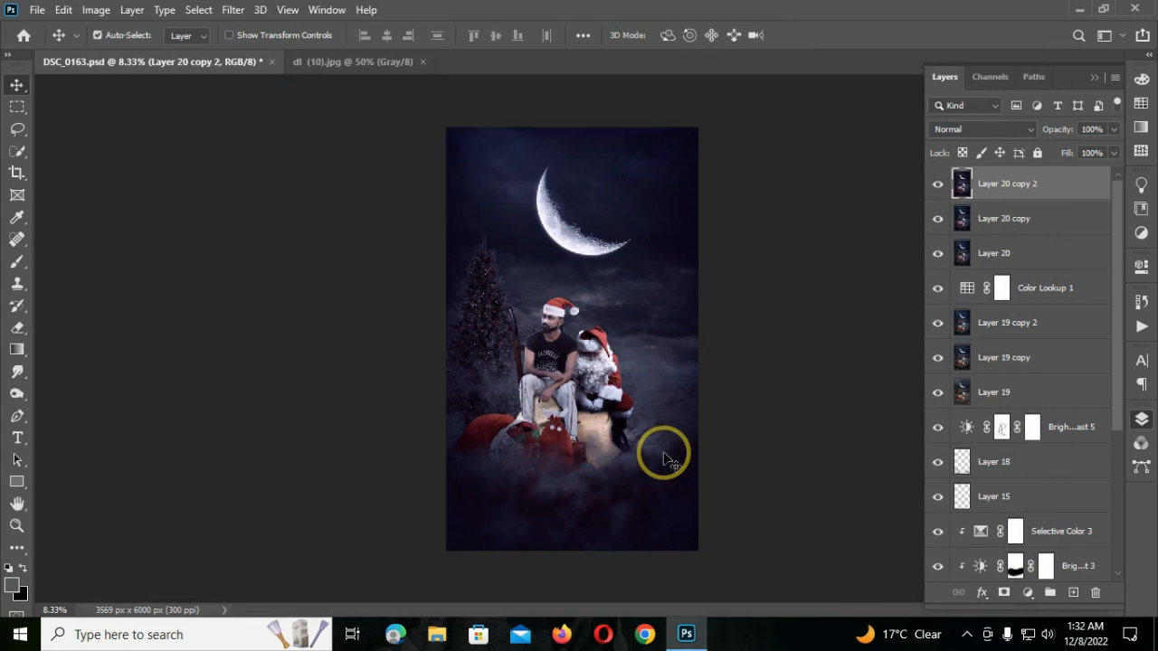
- Place the dl (10).jpg snow image over the whole canvas at about 603% scale in Screen blend mode
click(340, 65)
drag(563, 214, 569, 303)
key(ctrl+t)
drag(371, 39, 797, 251)
drag(646, 283, 648, 321)
key(Return)
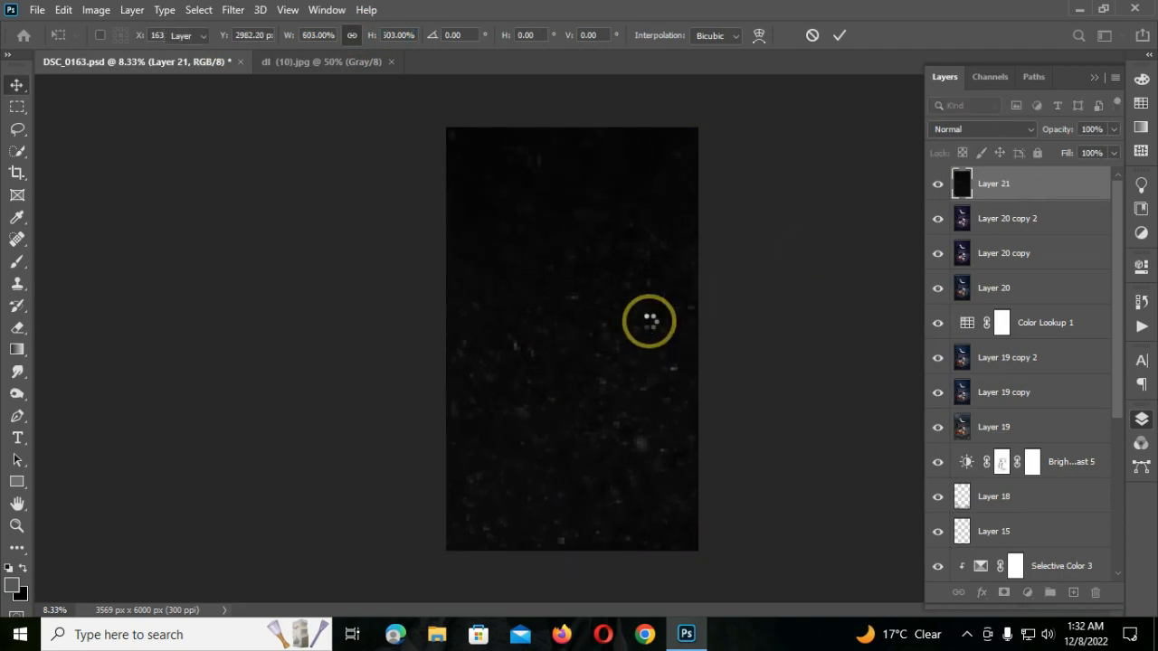
click(992, 129)
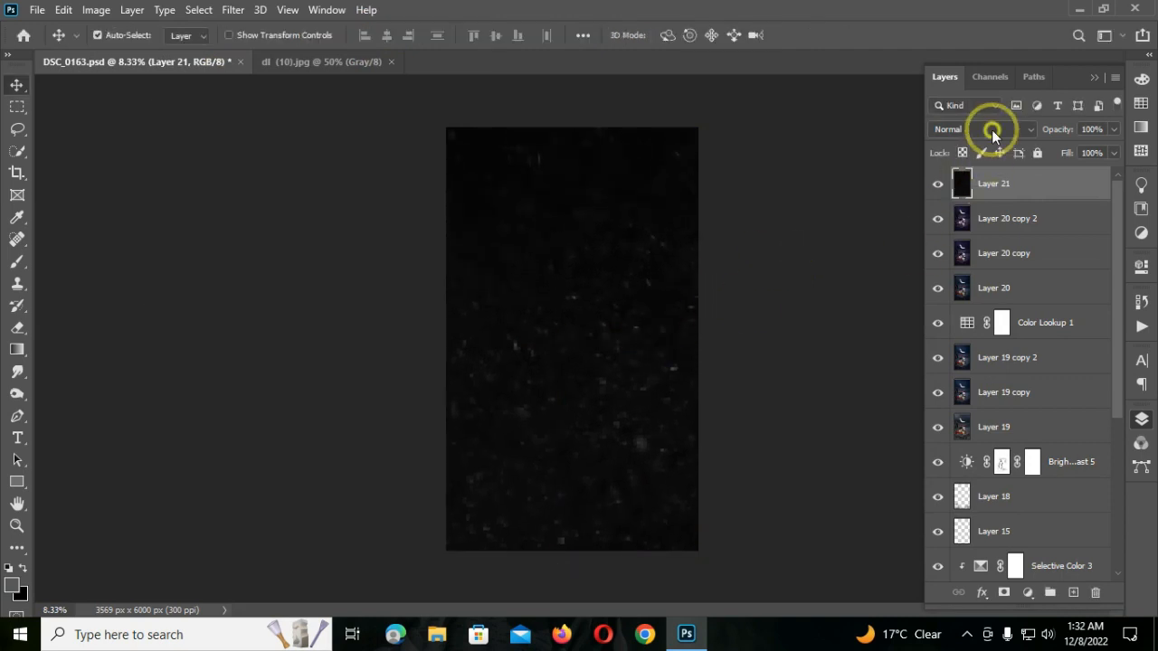
click(962, 280)
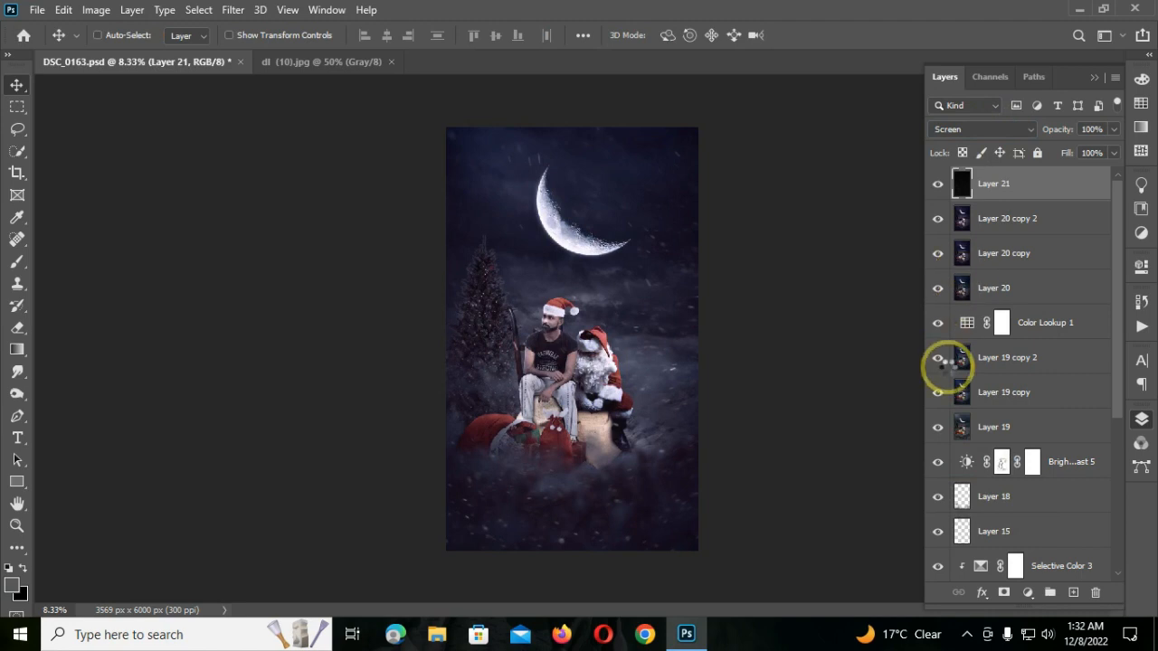
- Stamp all visible layers into a new top layer, duplicate it and close dl (10).jpg
key(ctrl+shift+alt+e)
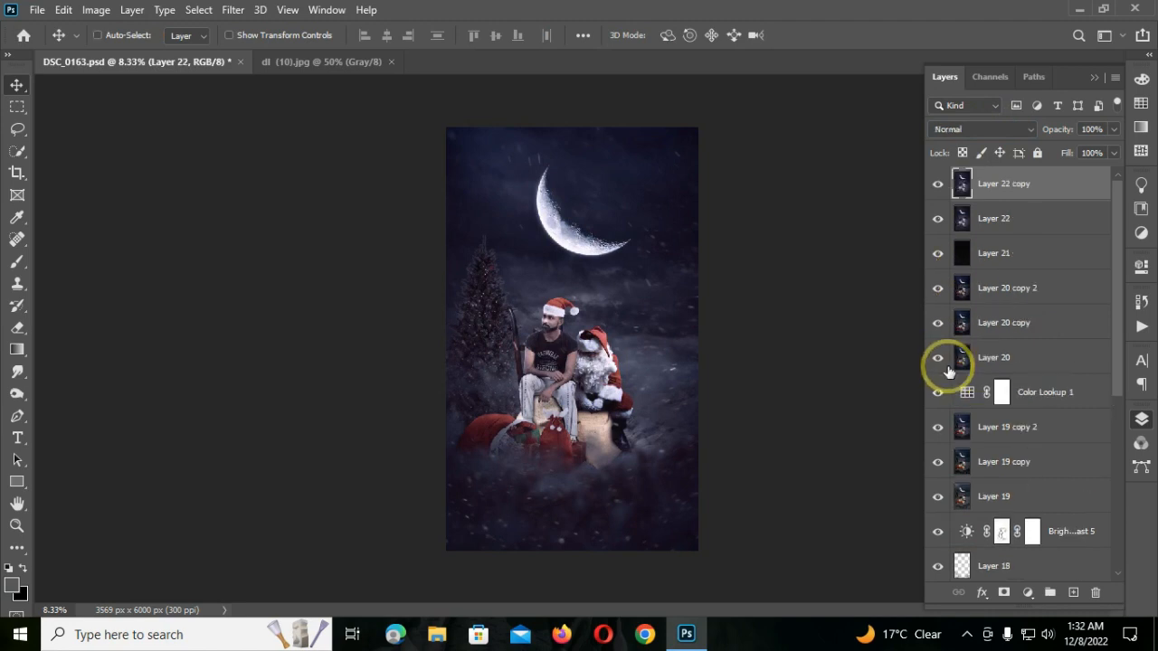
key(ctrl+j)
click(409, 62)
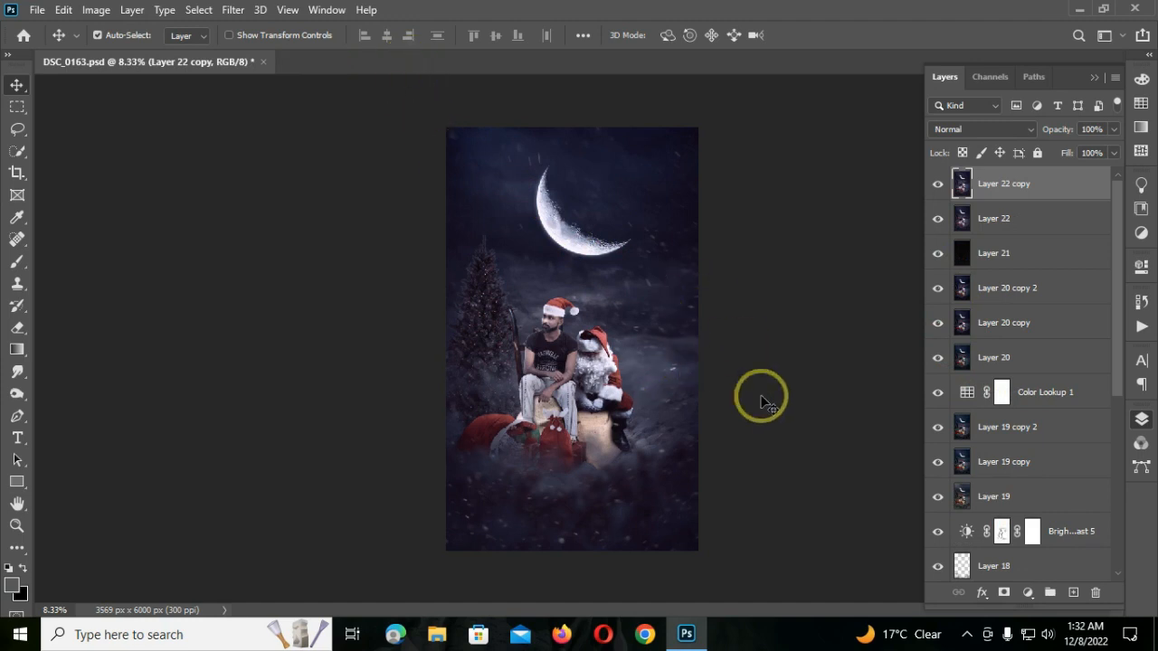
- Add the white text "Mery" in Hendrickson Regular 240.01 pt on a new layer above the man's head
click(1073, 592)
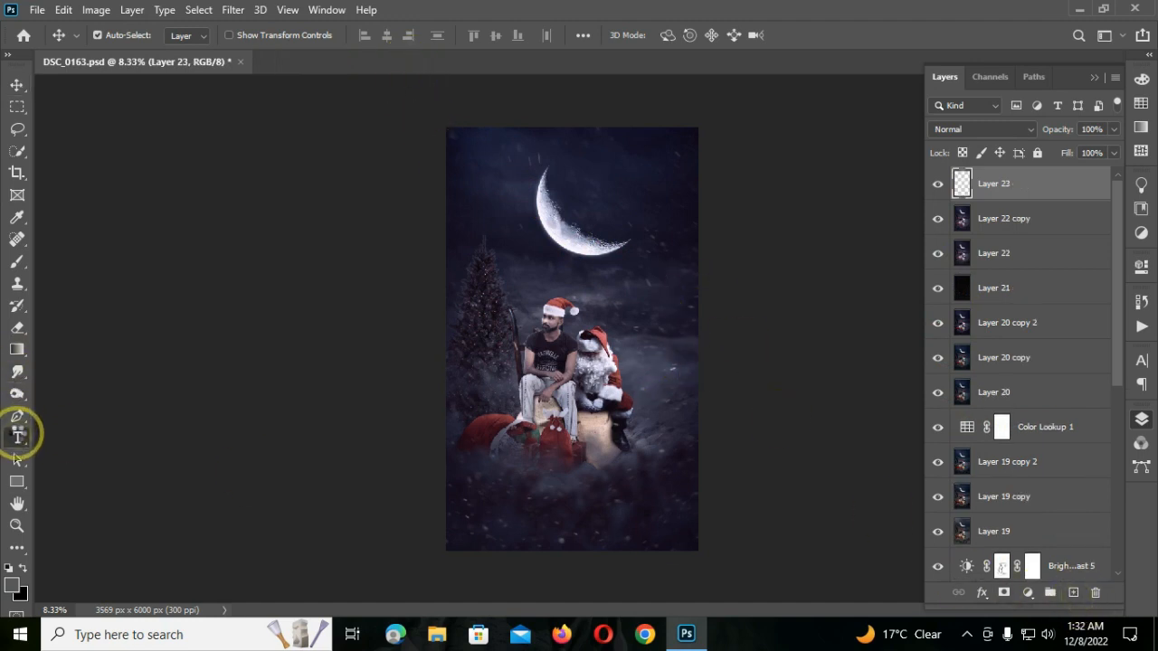
click(18, 438)
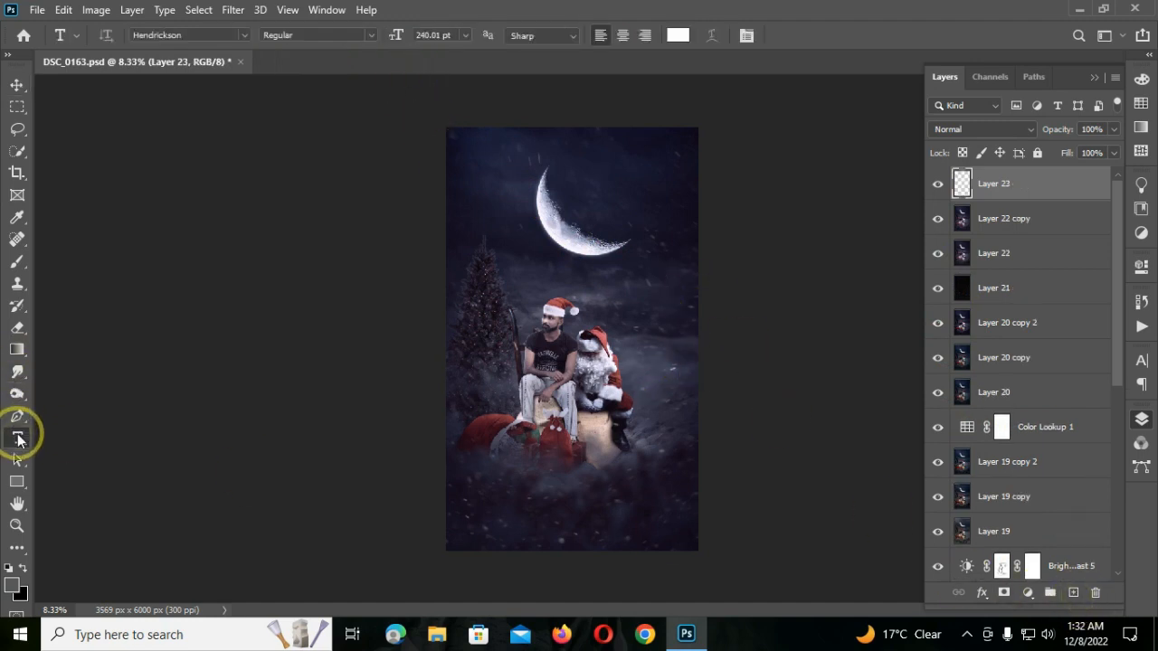
click(22, 570)
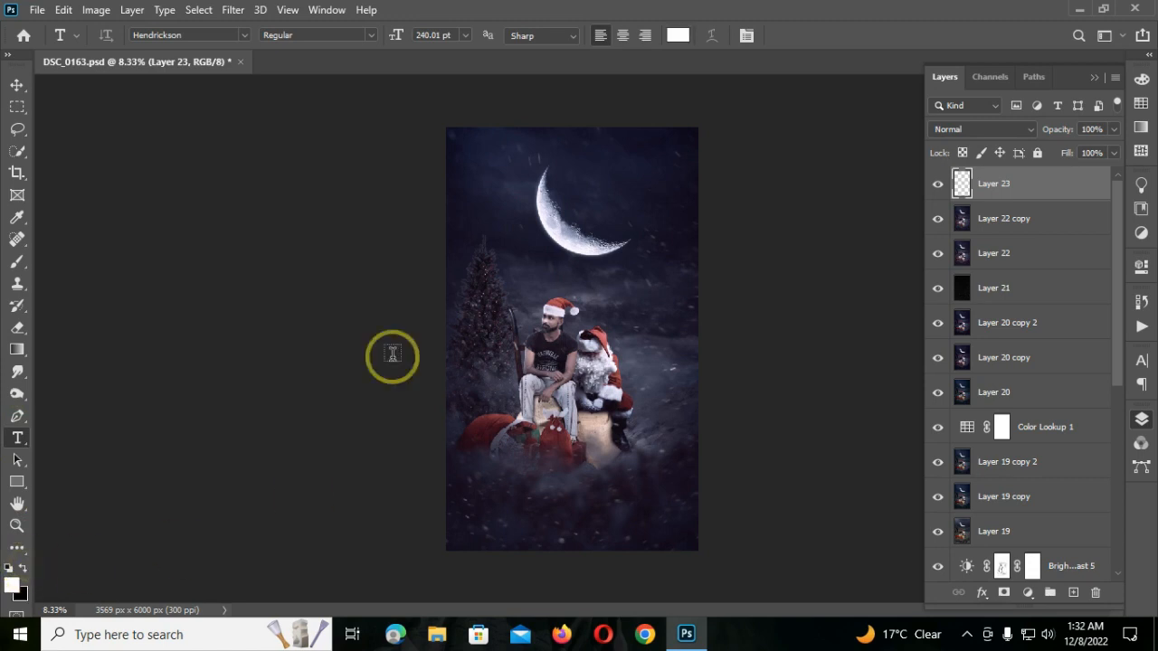
click(497, 272)
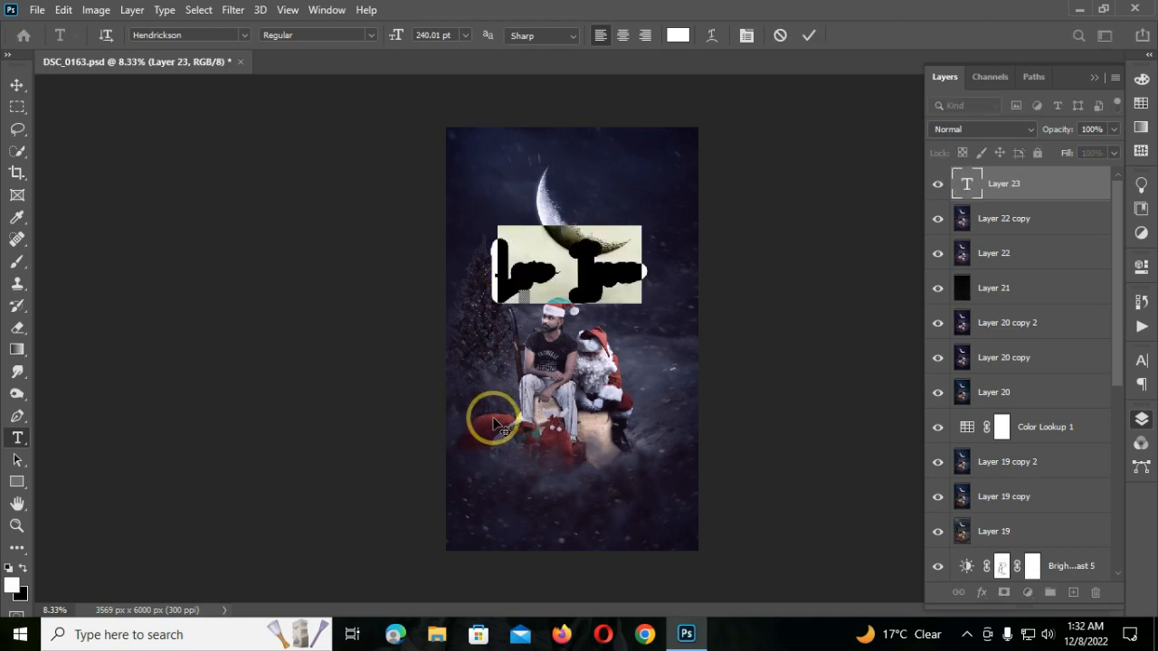
key(BackSpace)
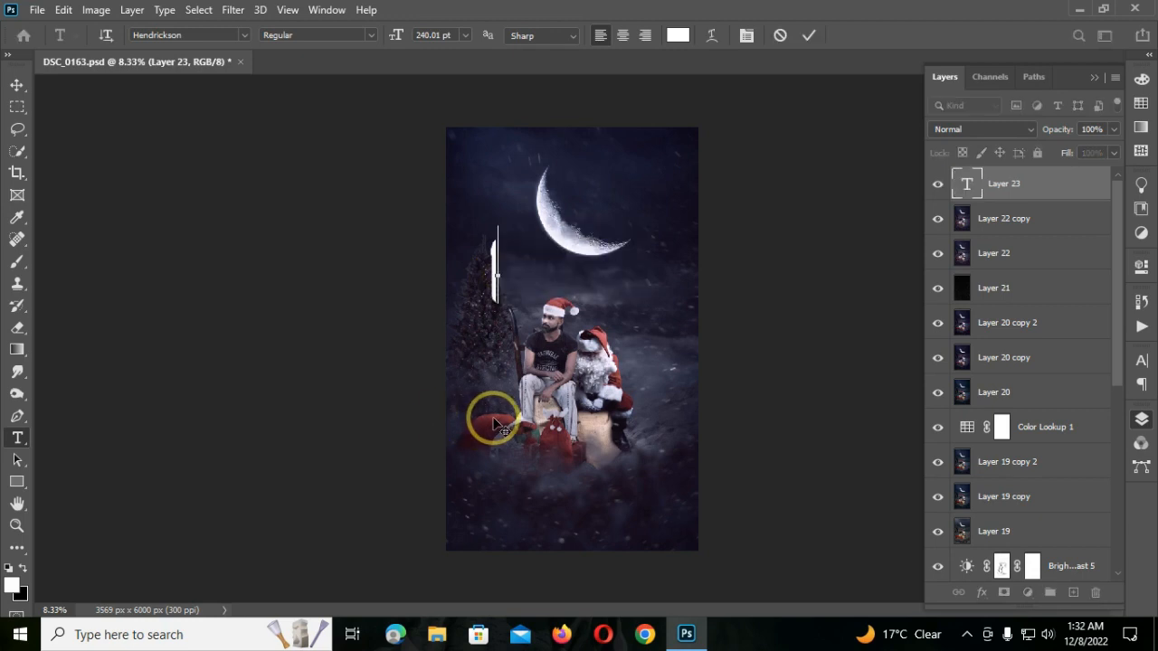
text(M)
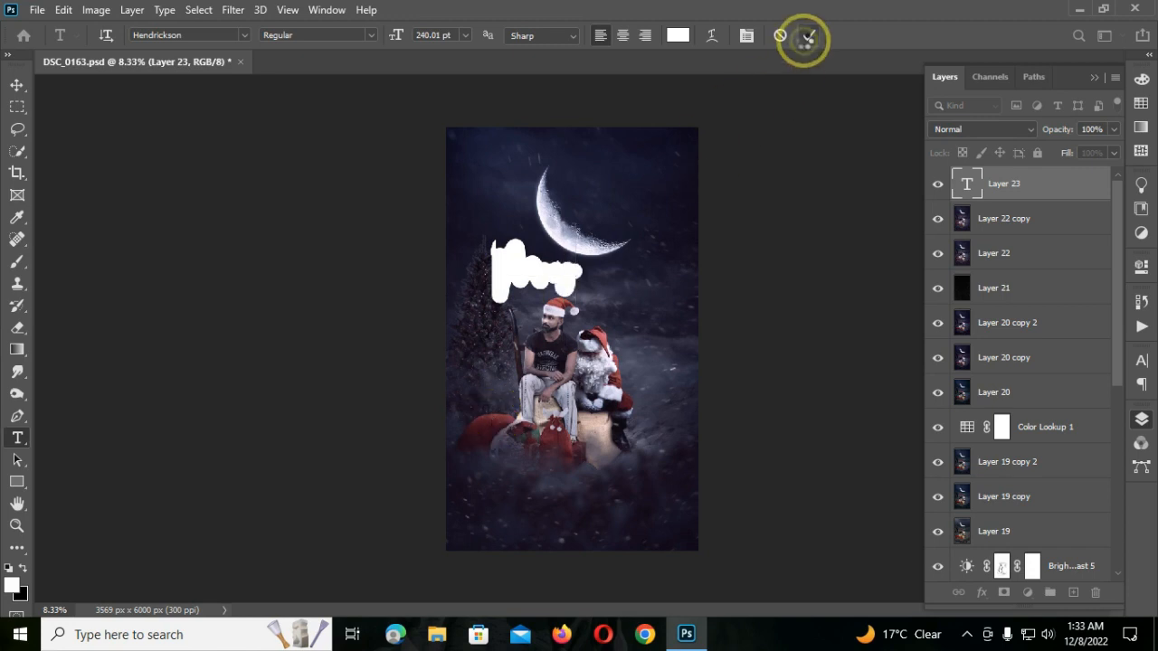
click(806, 36)
- Add the white text "Christmas" in Hendrickson Regular 240.01 pt on its own layer and place it below the seated man and Santa
click(478, 394)
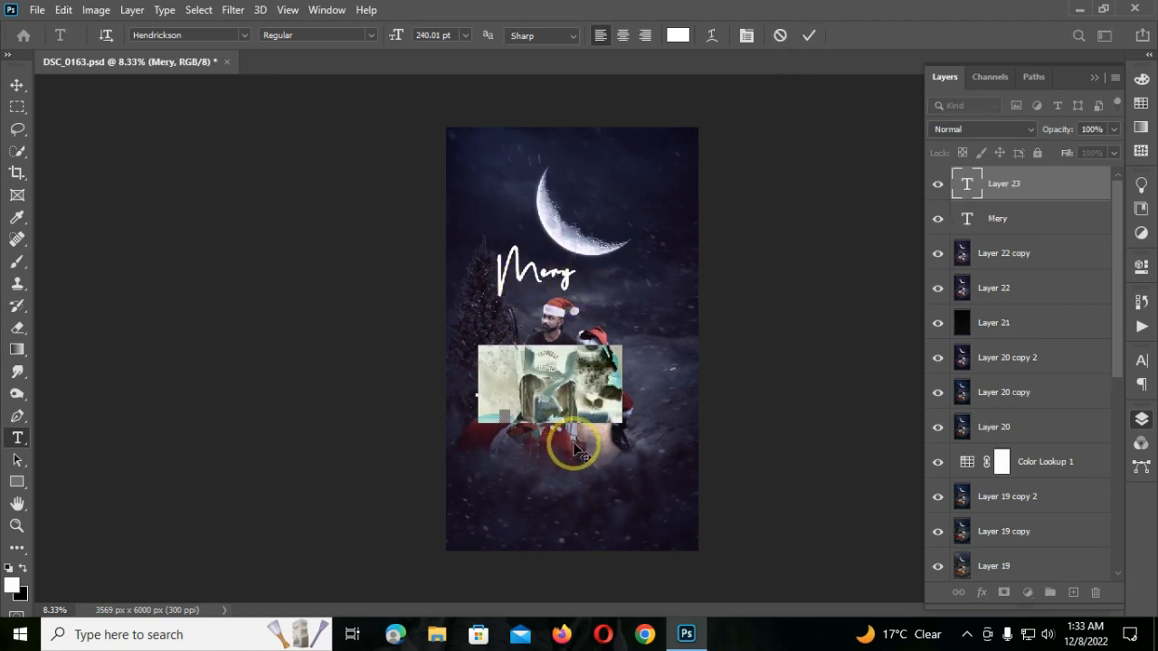
text(C)
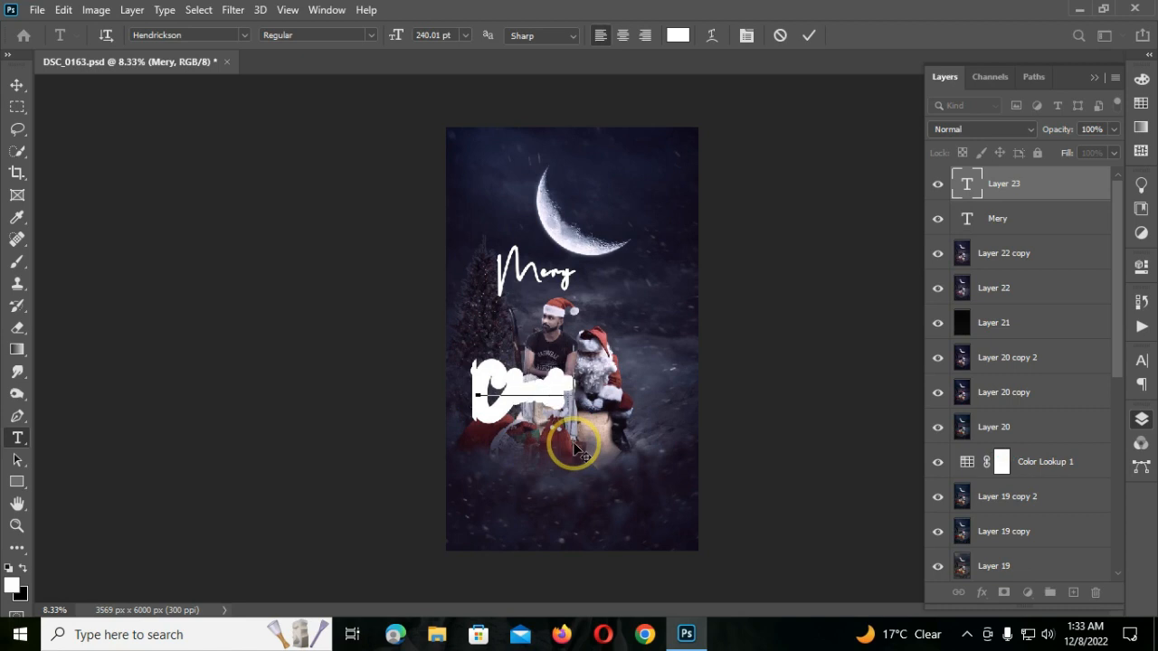
click(808, 36)
click(17, 86)
drag(564, 400, 612, 503)
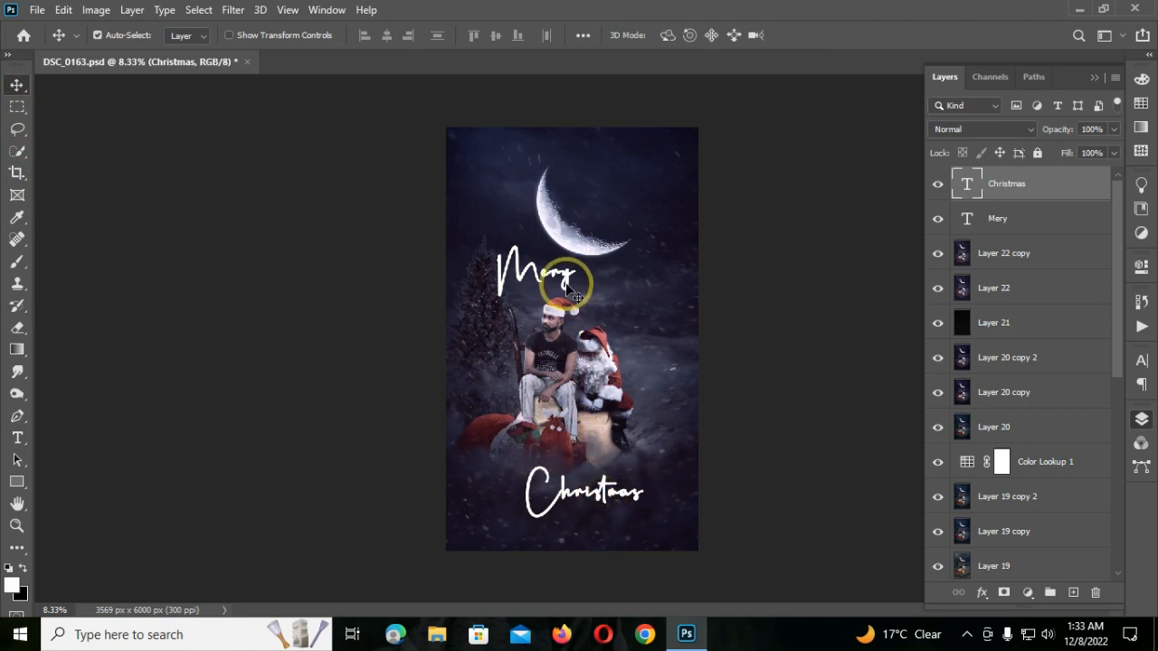
- Scale the "Mery" text to about 61% and place it just above the start of the word "Christmas"
click(570, 286)
key(ctrl+t)
drag(579, 307, 532, 447)
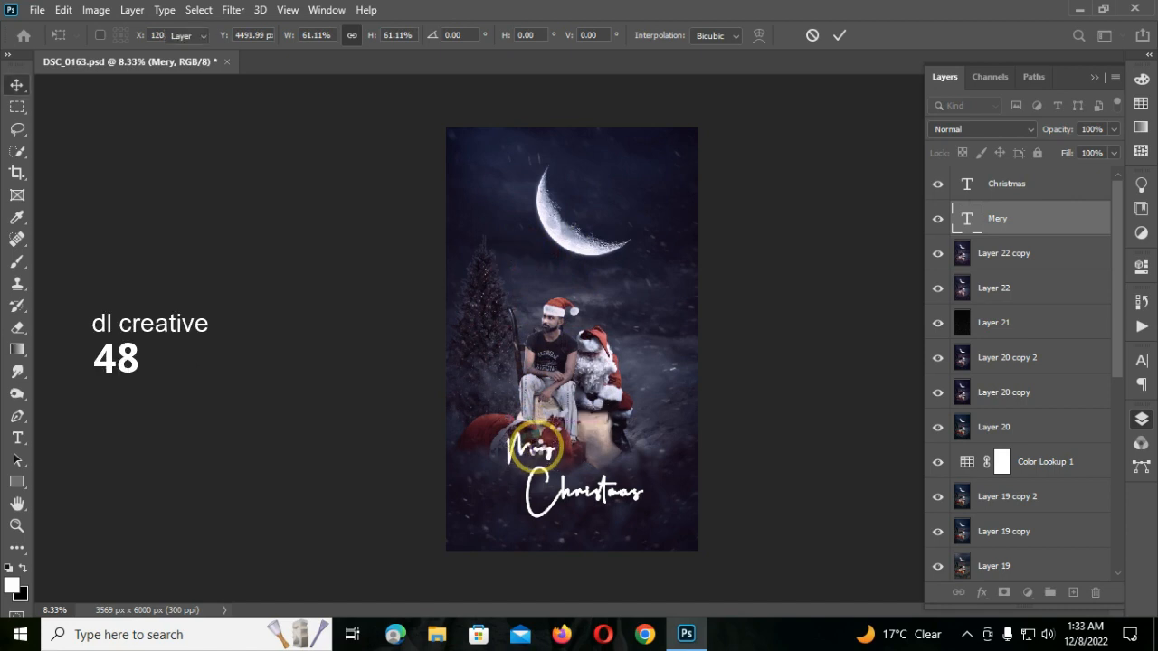
key(Return)
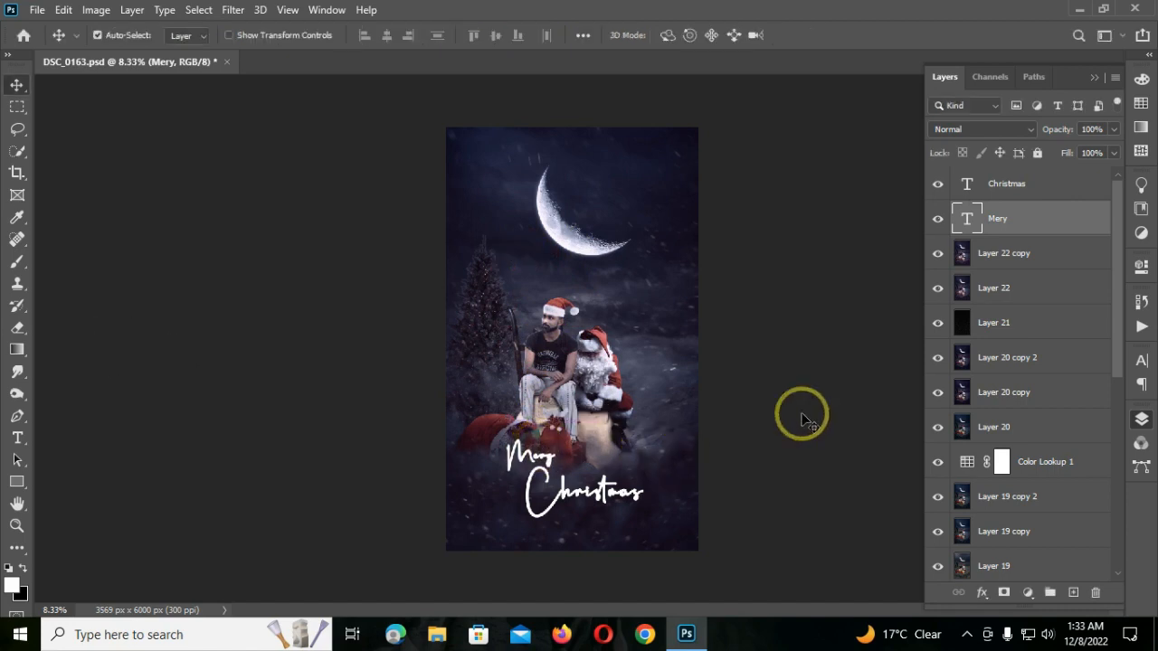
- Stamp all visible layers into a new layer above the "Christmas" text and fit the whole composite to the screen
click(1051, 185)
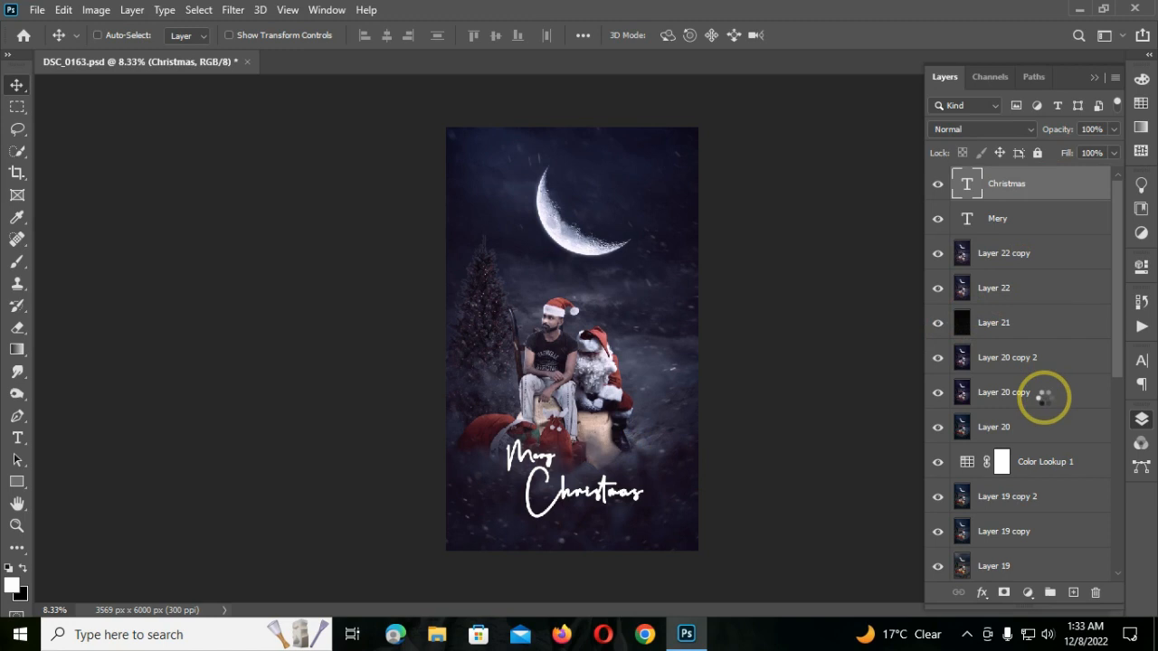
key(ctrl+alt+shift+e)
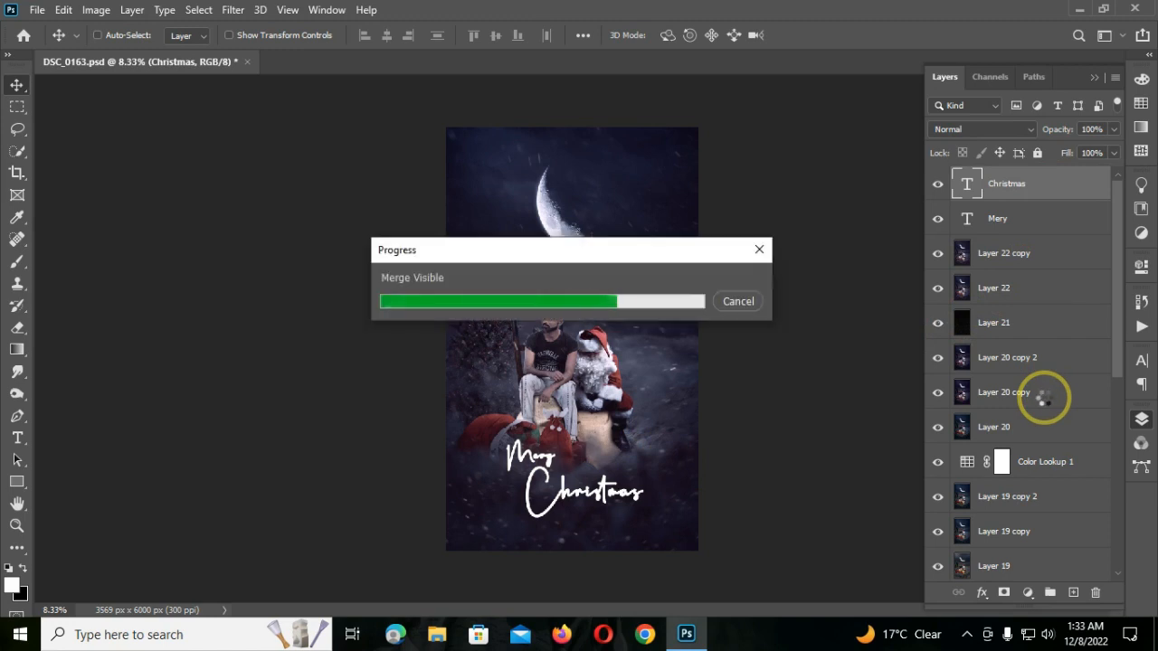
click(1142, 419)
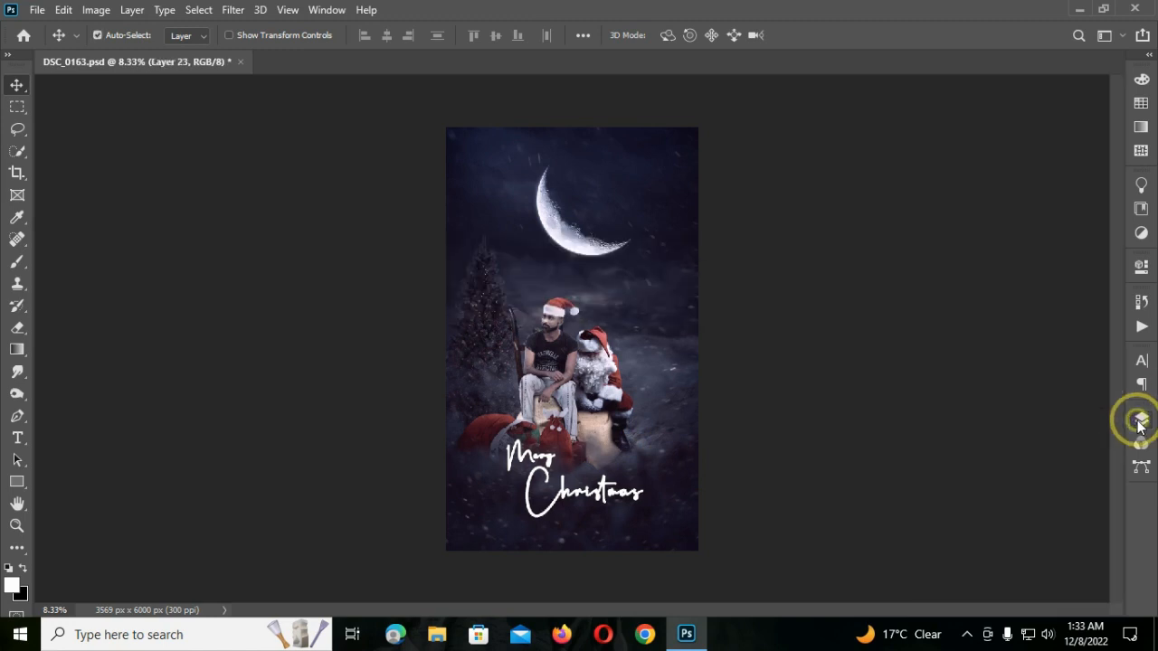
click(18, 525)
click(508, 35)
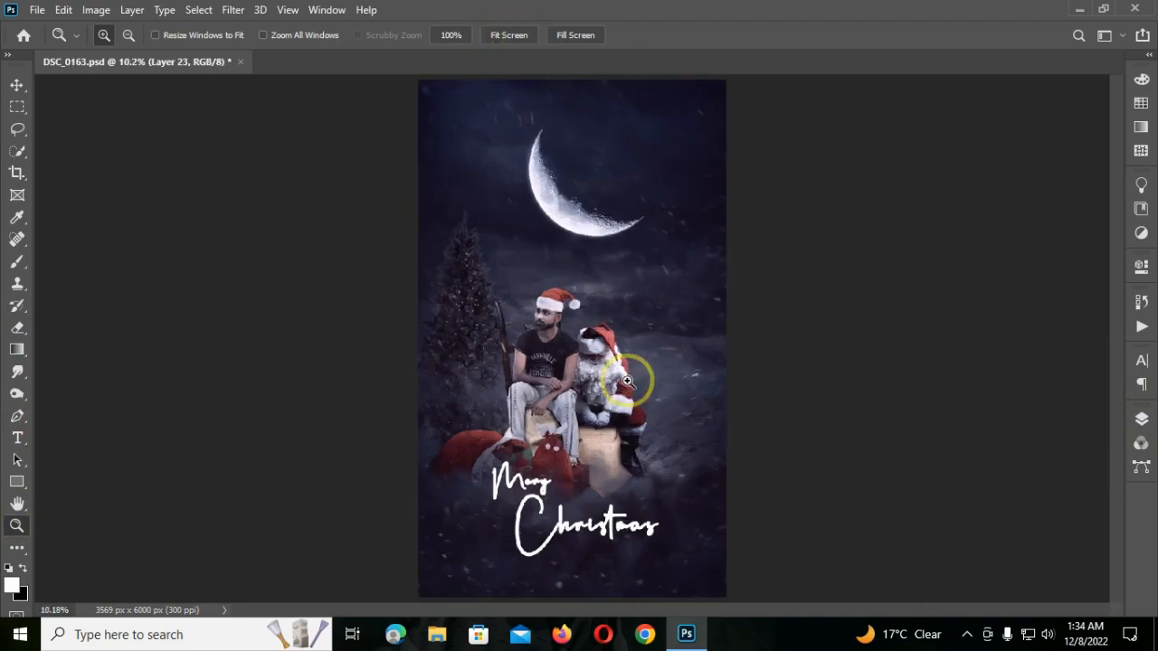